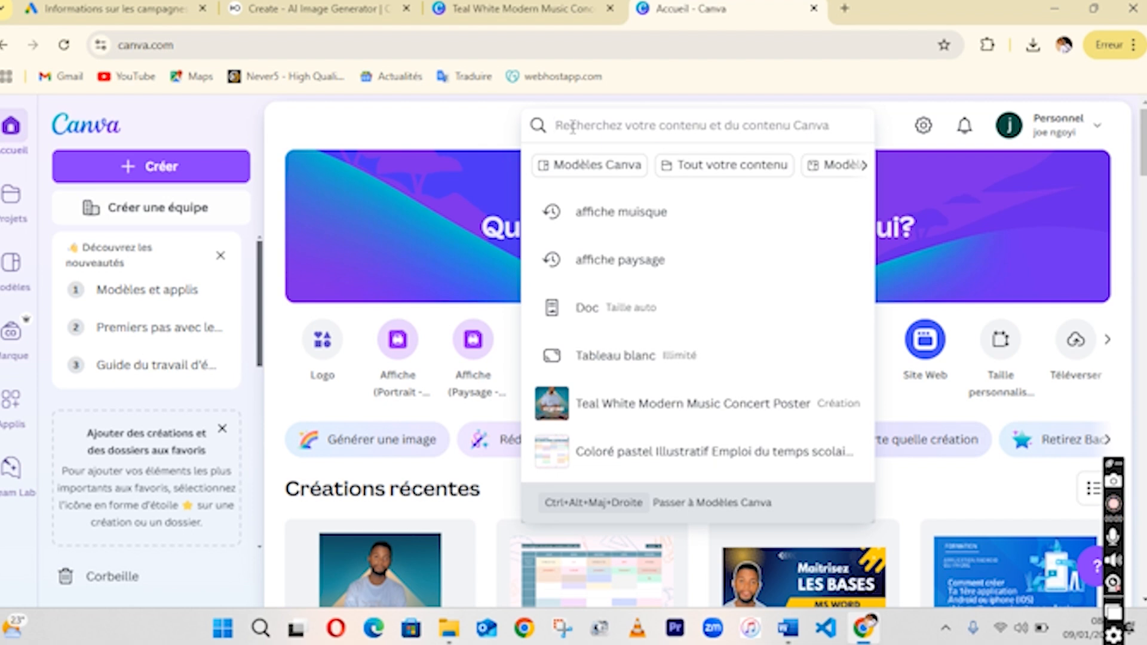
# Search Canva for templates with the query "affiche muisique".
pyautogui.write('affiche muisuqe')
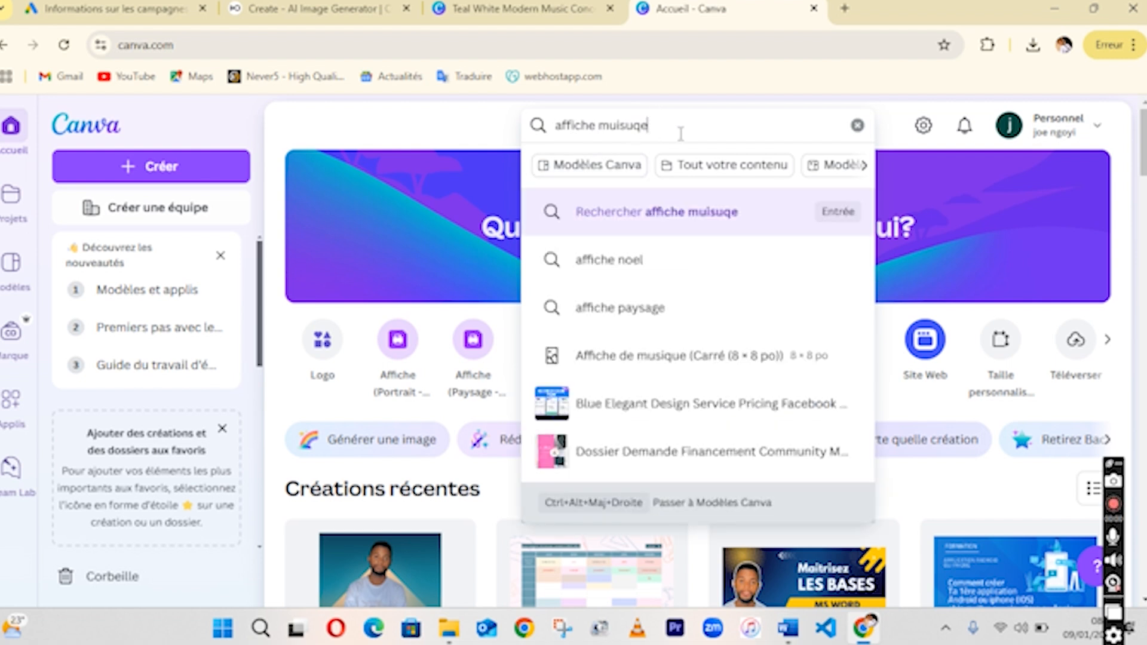
pyautogui.press('Return')
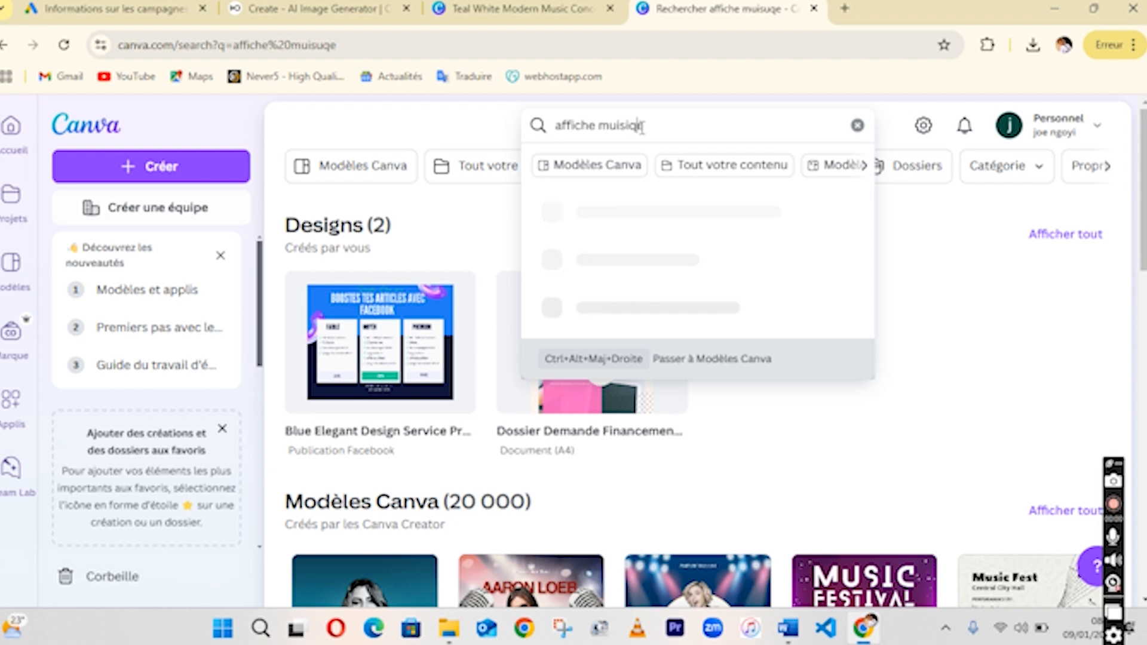
pyautogui.write('ue')
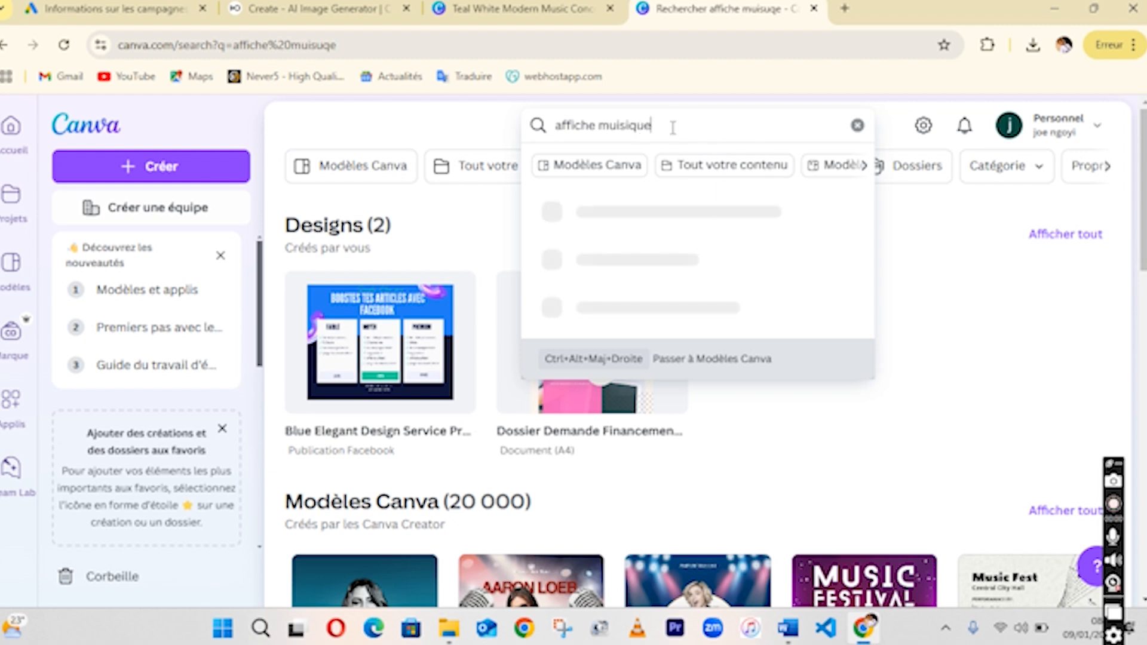
pyautogui.press('Return')
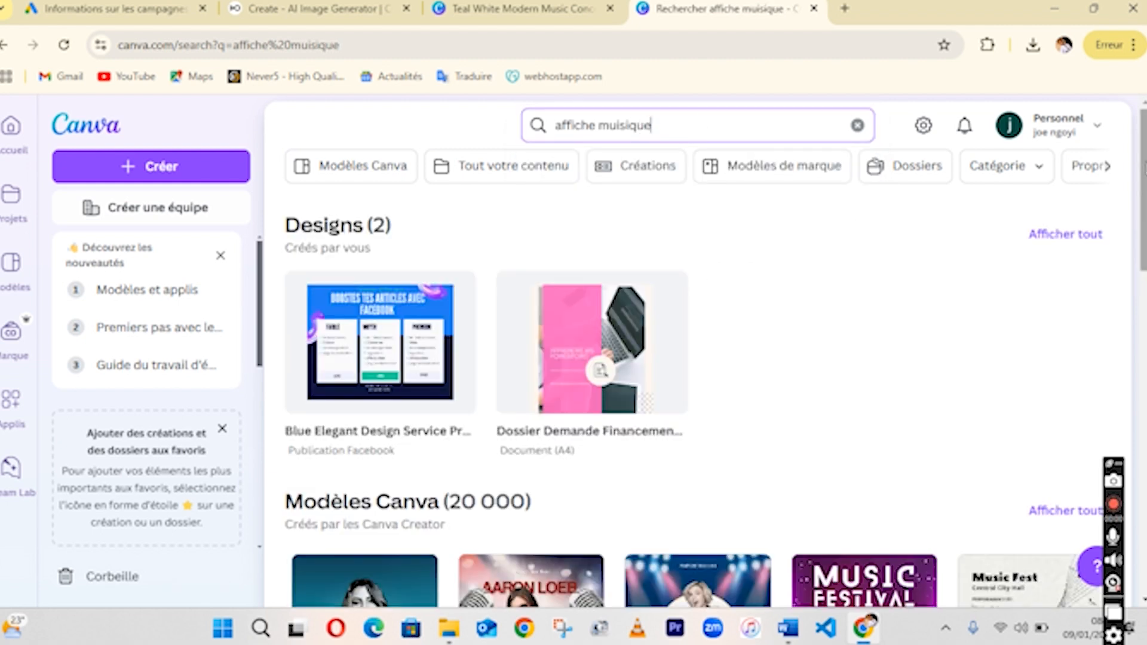
# Browse the music poster templates in the search results.
pyautogui.scroll(-10, 693, 260)
pyautogui.scroll(-5, 693, 260)
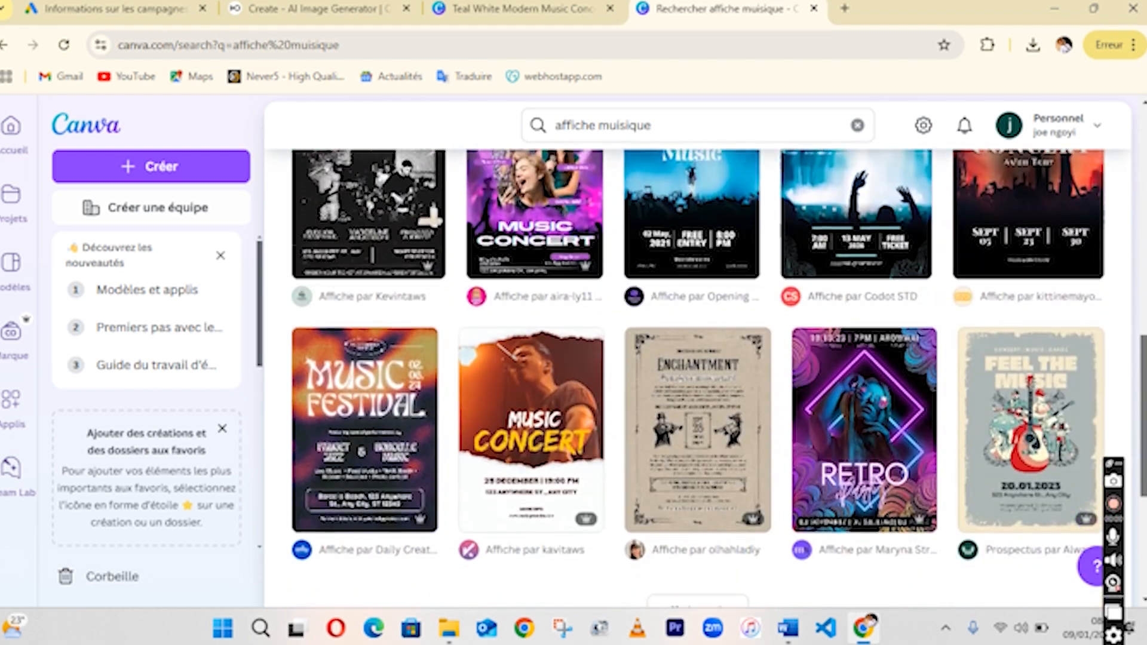
pyautogui.scroll(5, 693, 260)
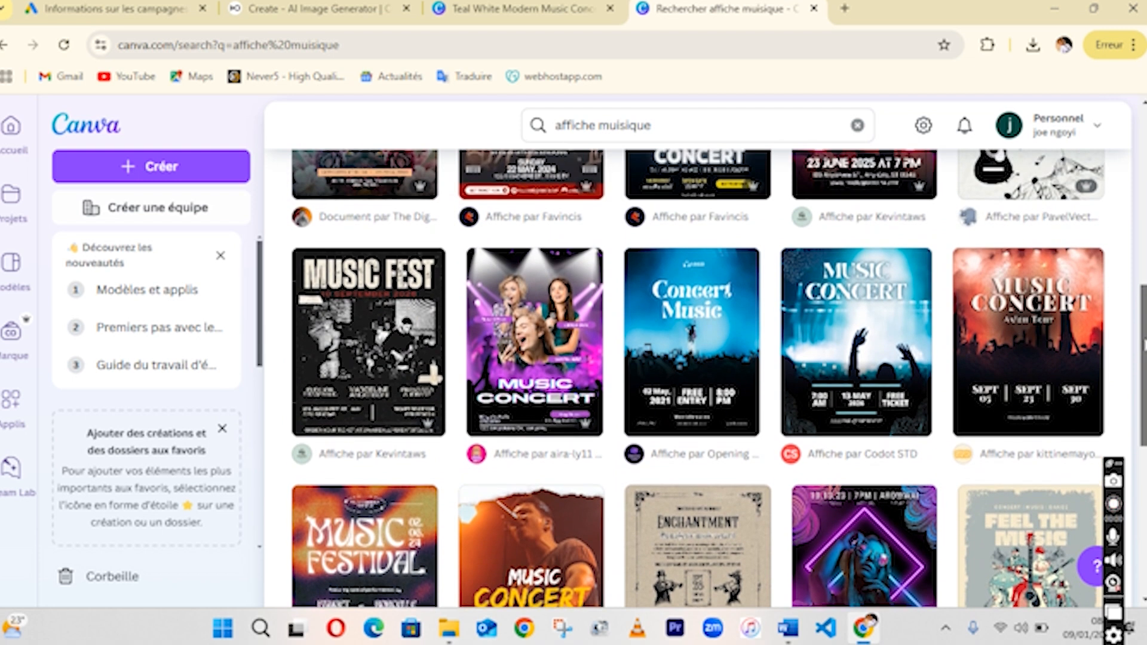
pyautogui.moveTo(1145, 341); pyautogui.dragTo(1142, 336)
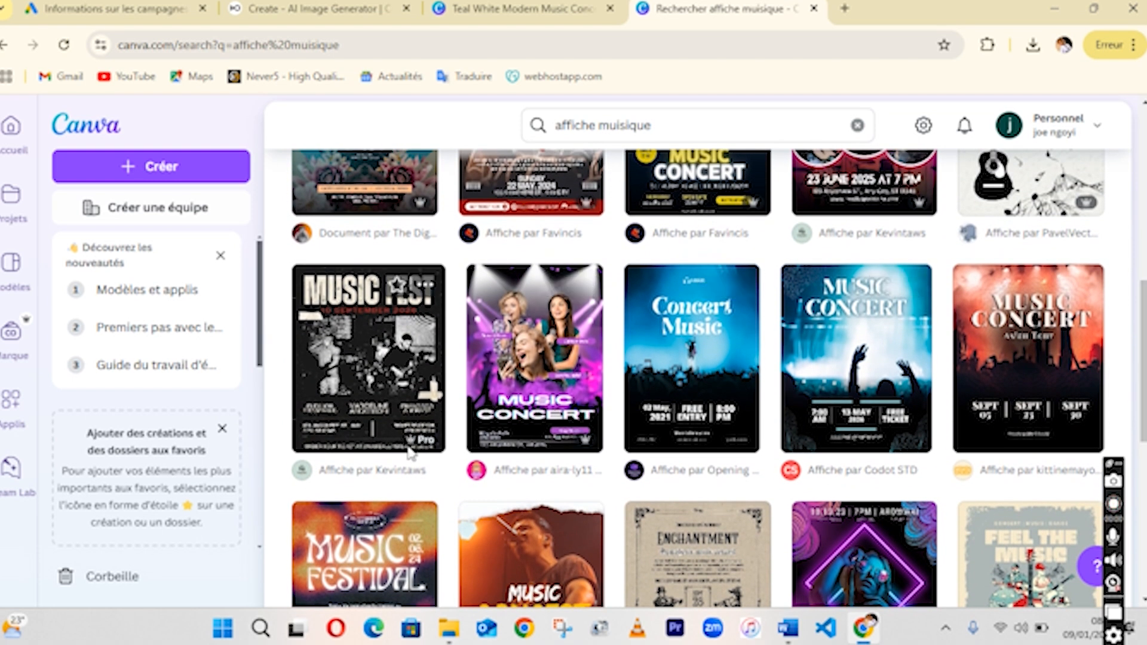
pyautogui.moveTo(421, 443)
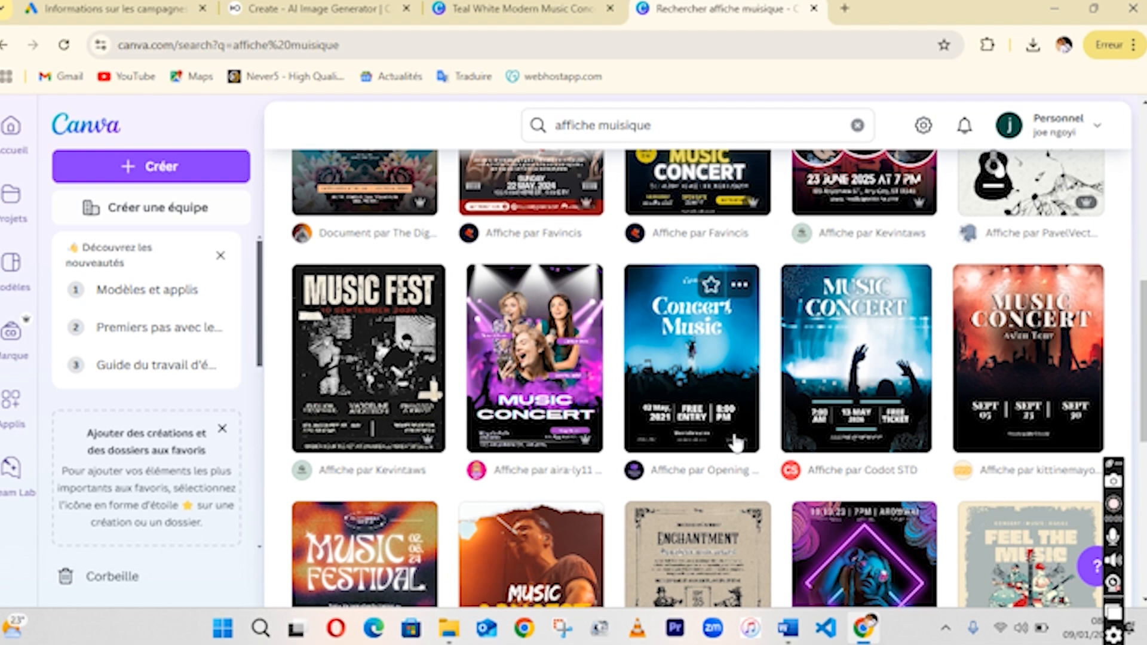
pyautogui.scroll(-3, 831, 469)
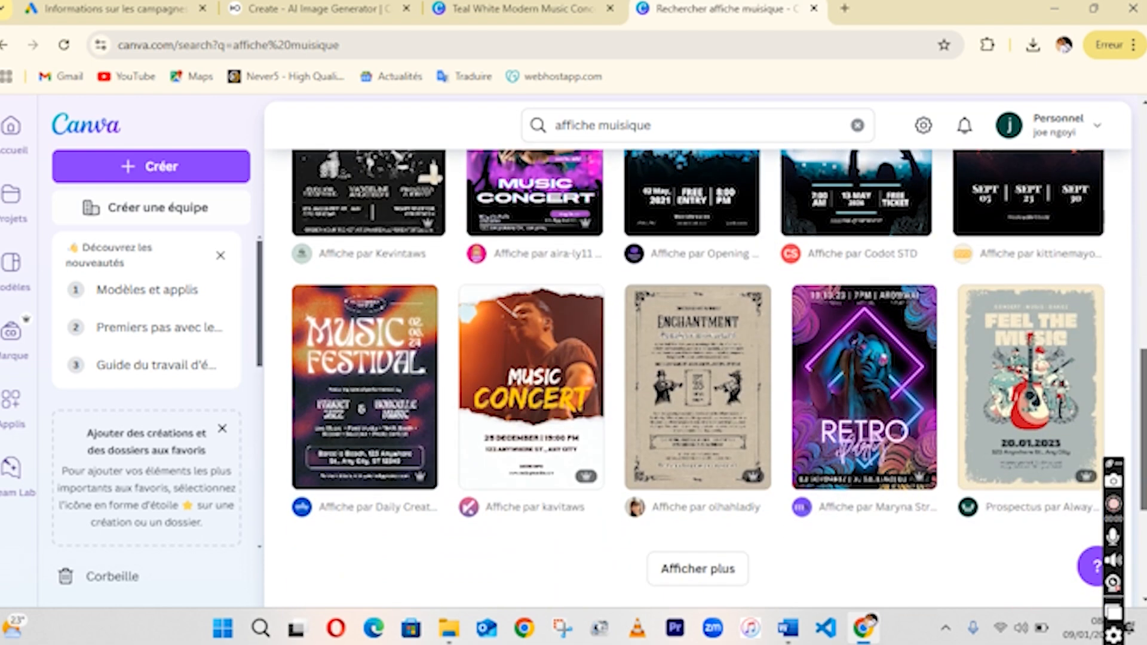
pyautogui.scroll(3, 1136, 342)
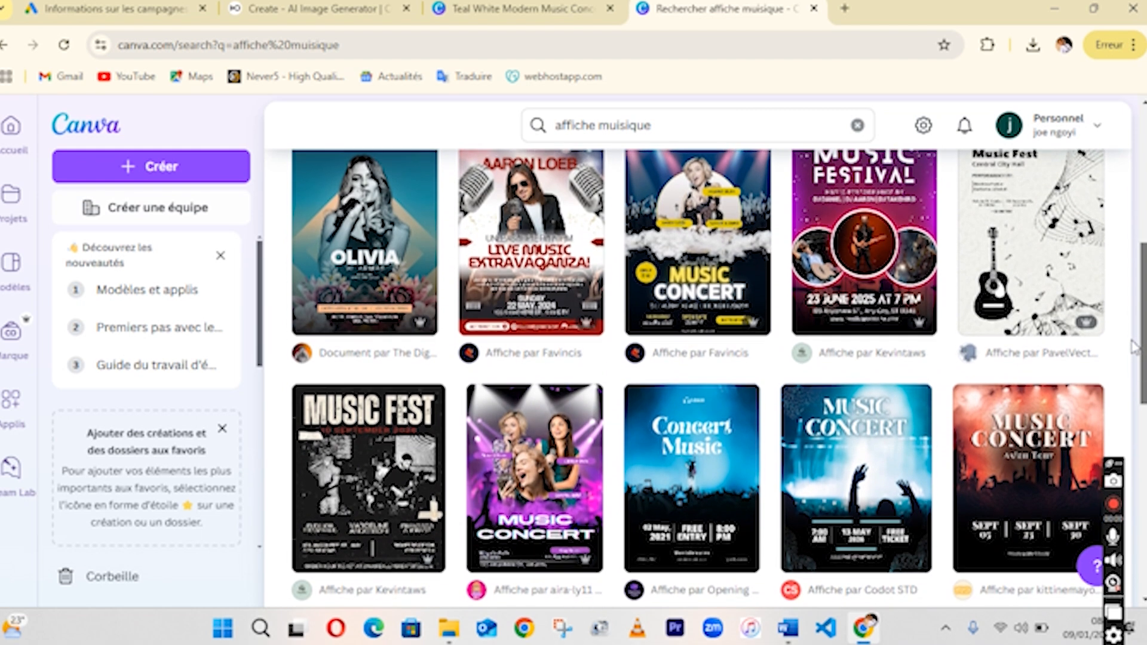
pyautogui.scroll(1, 1135, 337)
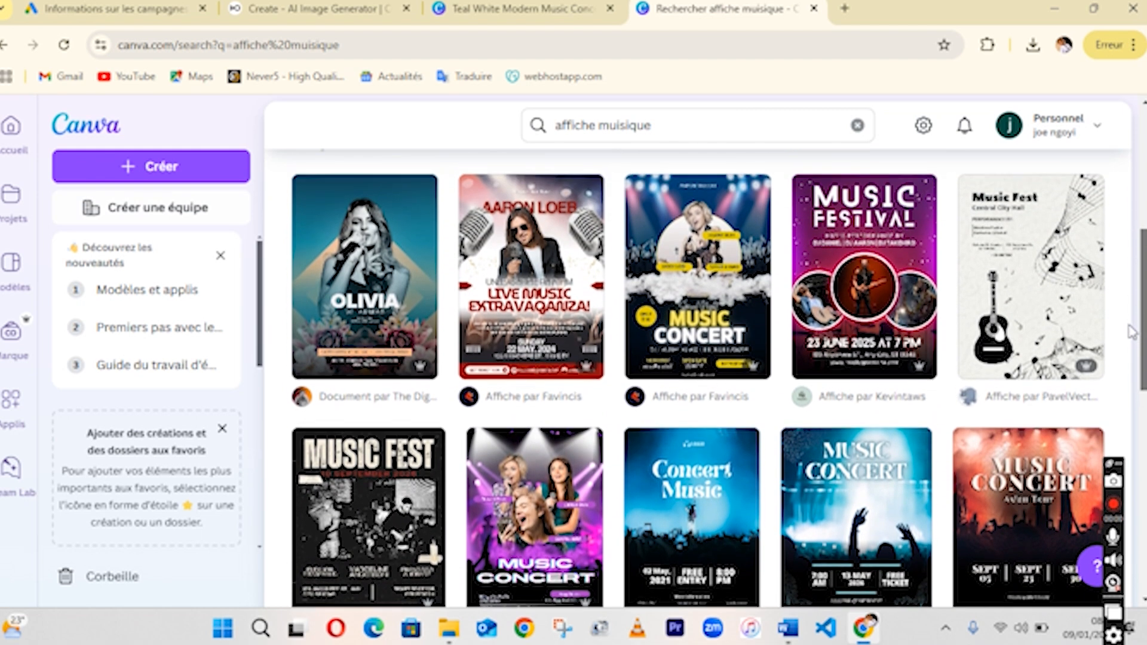
pyautogui.scroll(1, 1131, 329)
pyautogui.scroll(-1, 1131, 327)
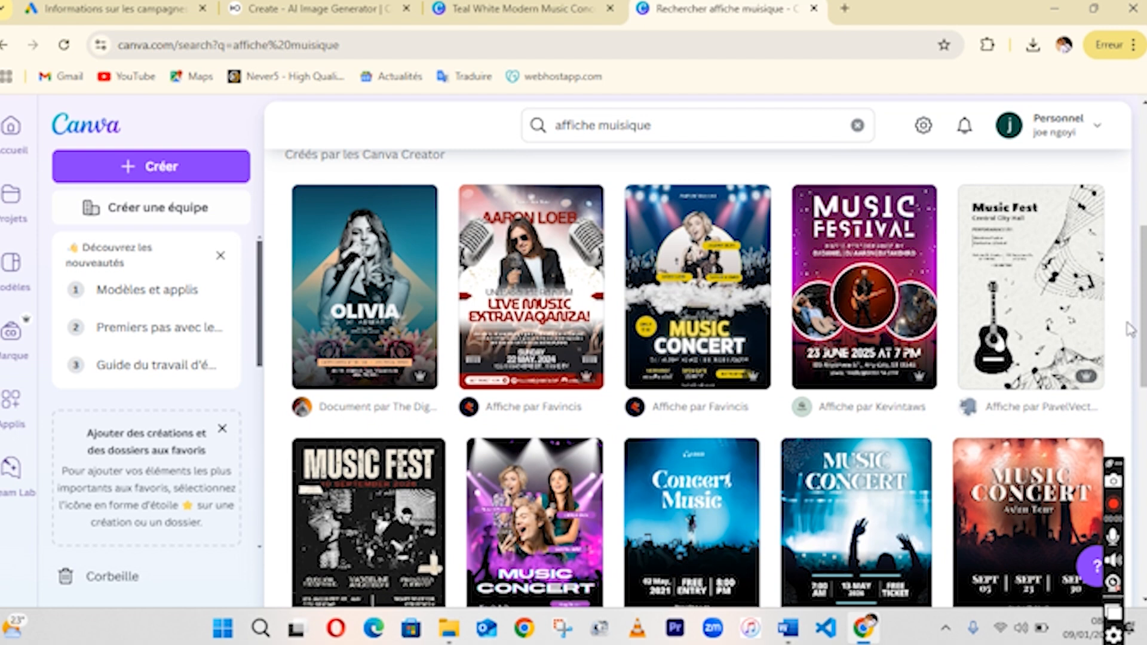
# Open the Teal White Modern Music Concert Poster template and start customizing it.
pyautogui.click(383, 291)
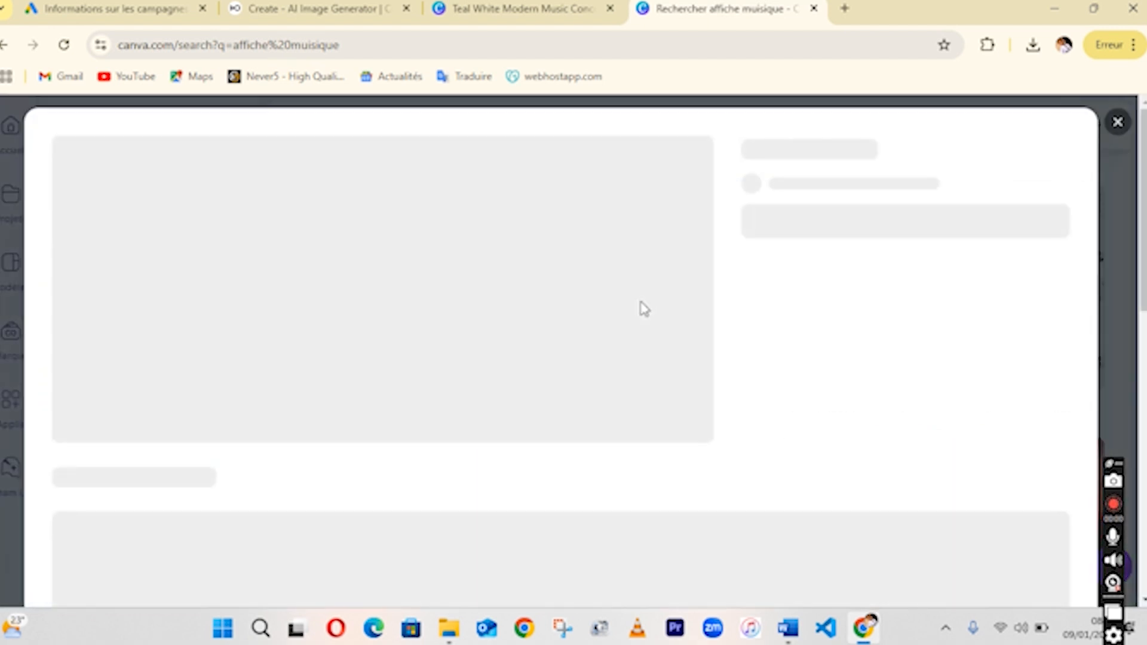
pyautogui.click(1117, 121)
pyautogui.click(660, 233)
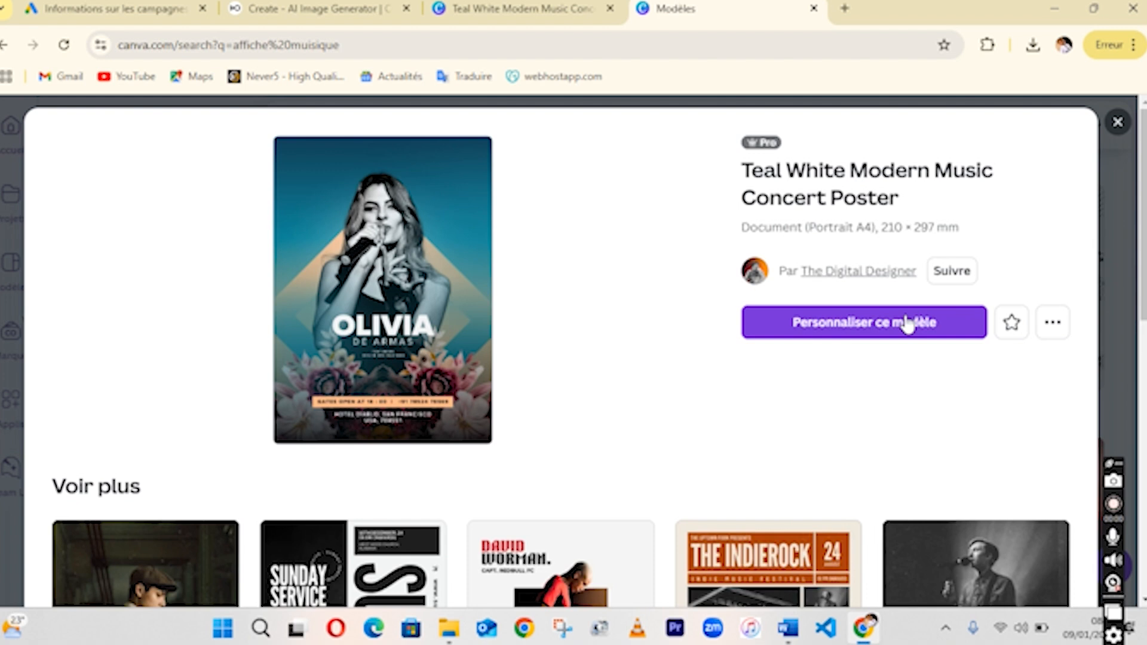
pyautogui.click(888, 324)
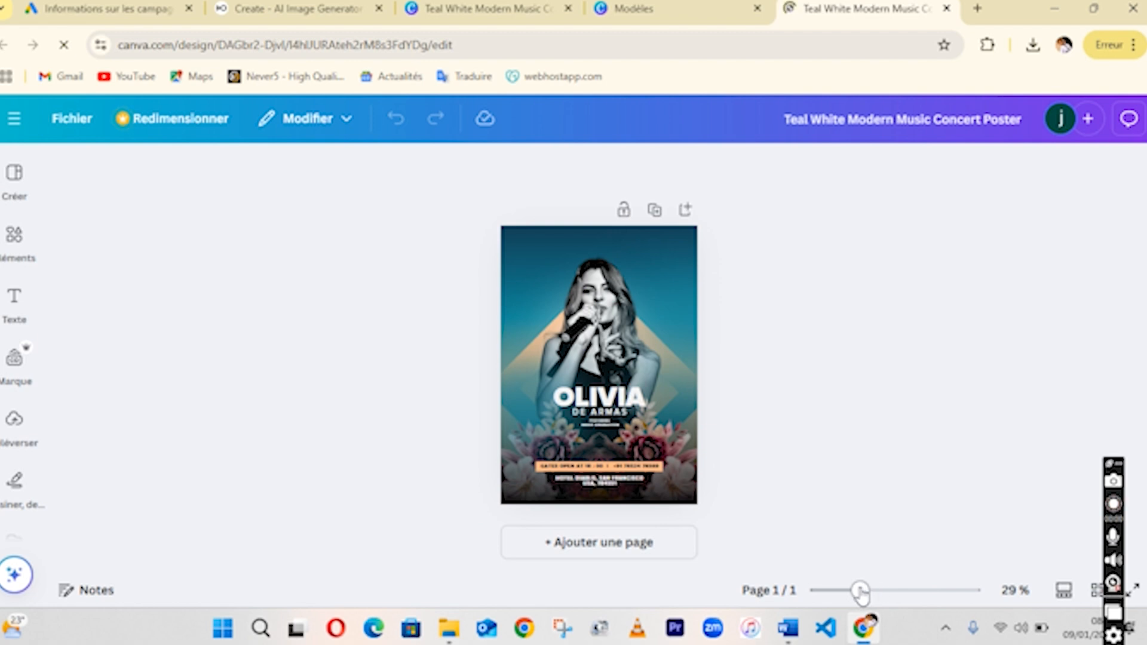
# Replace the large headline name OLIVIA with the performer's first name.
pyautogui.moveTo(861, 593)
pyautogui.mouseDown()
pyautogui.moveTo(925, 592)
pyautogui.moveTo(832, 591)
pyautogui.moveTo(840, 604)
pyautogui.mouseUp()
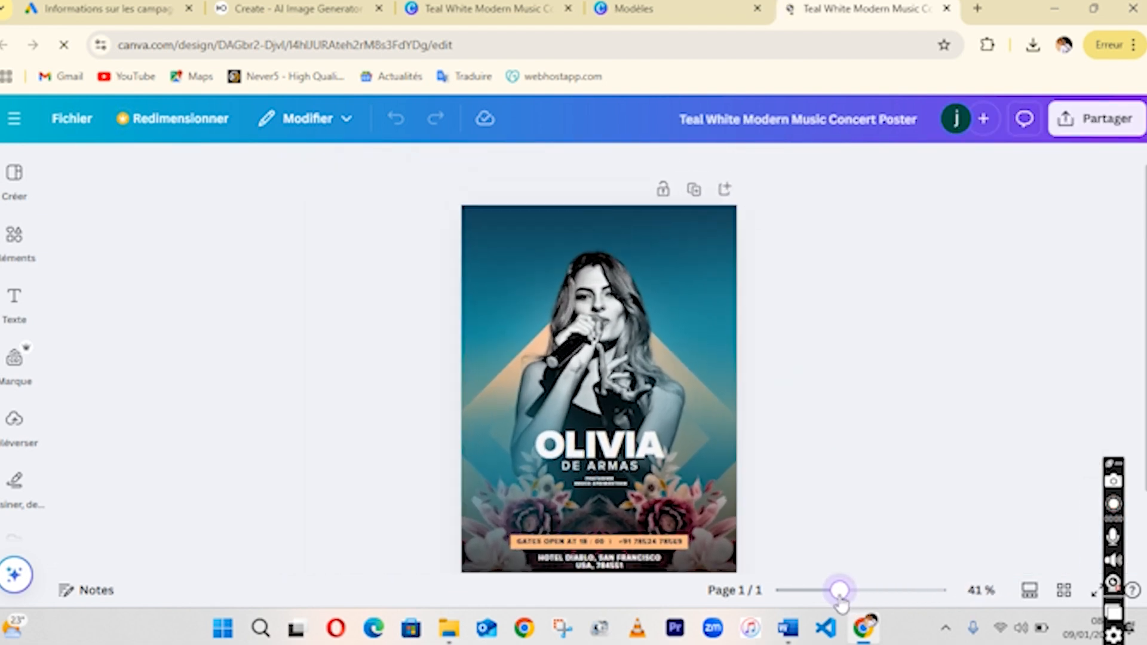
pyautogui.click(598, 445)
pyautogui.click(600, 447)
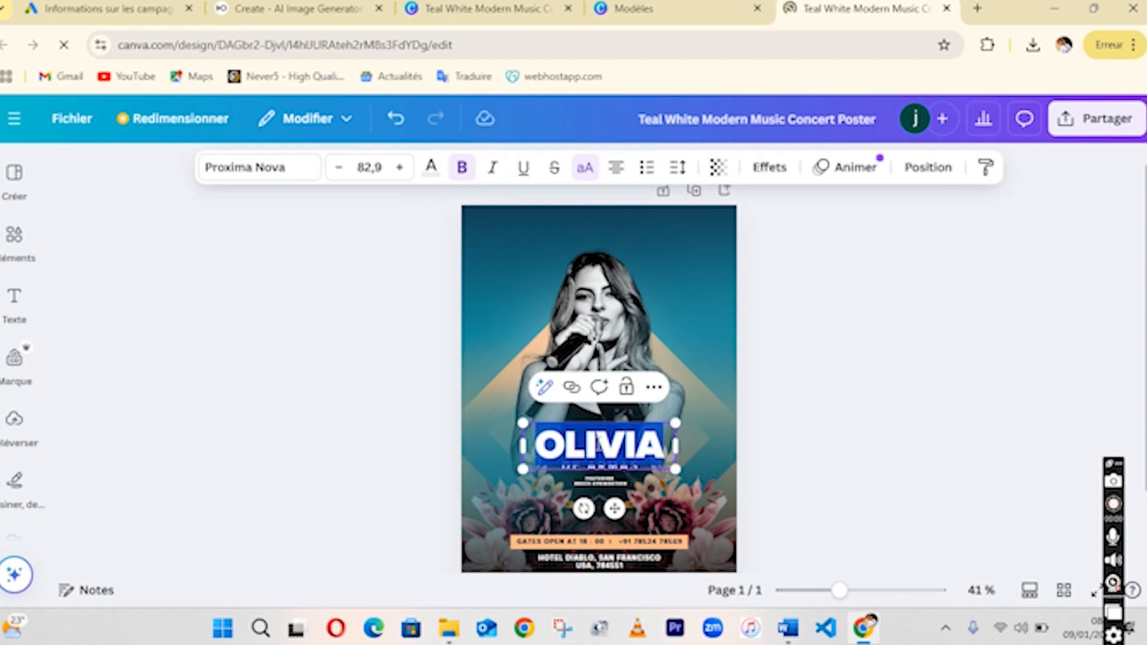
pyautogui.write('JOE')
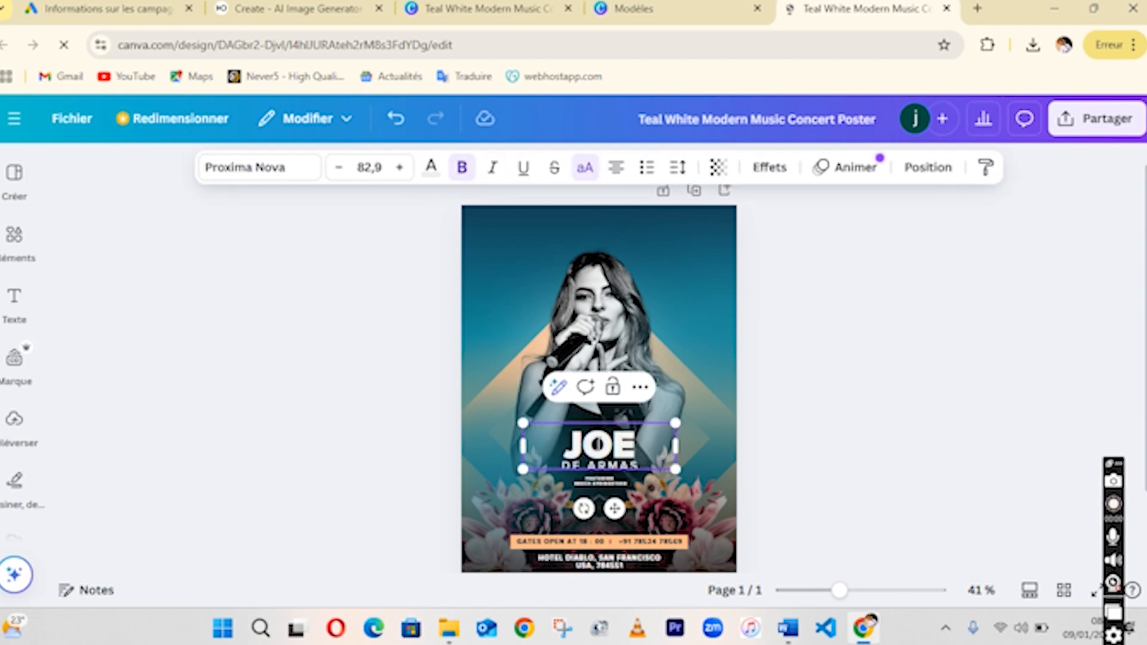
# Change the subtitle line DE ARMAS to DE followed by the performer's full name.
pyautogui.click(831, 321)
pyautogui.click(603, 469)
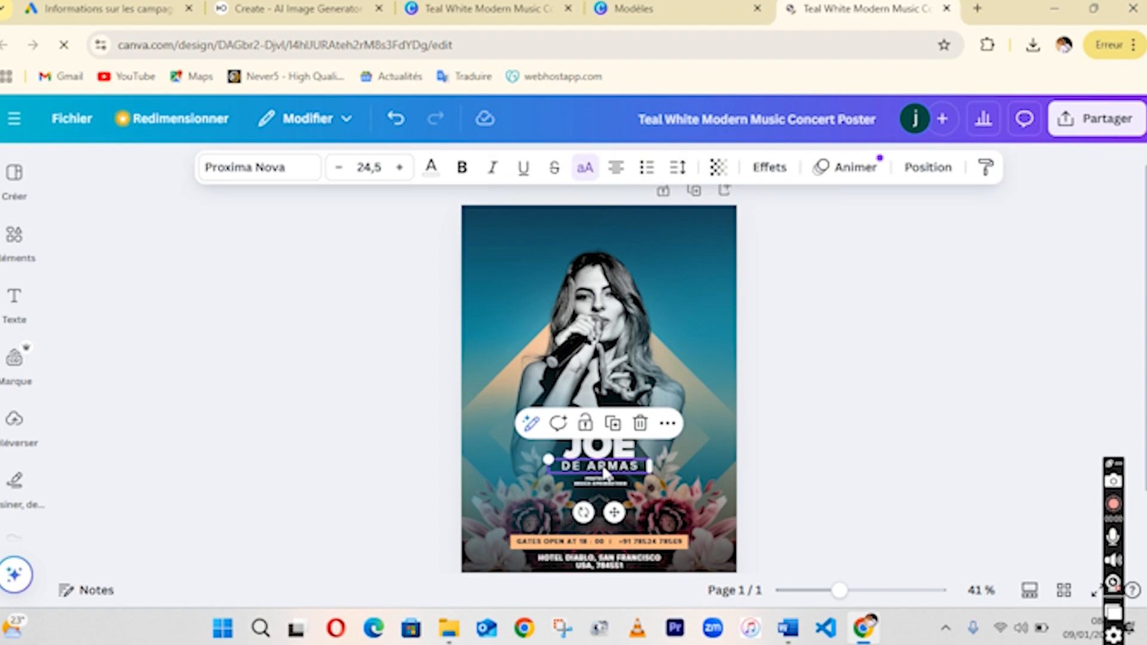
pyautogui.click(604, 472)
pyautogui.write('FE')
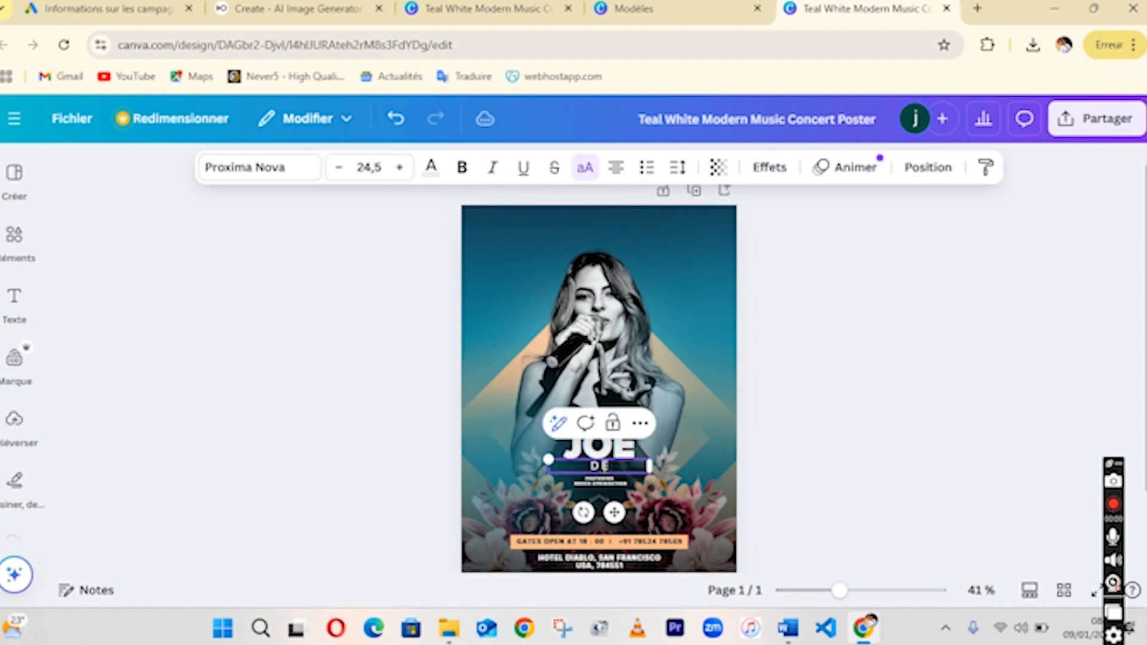
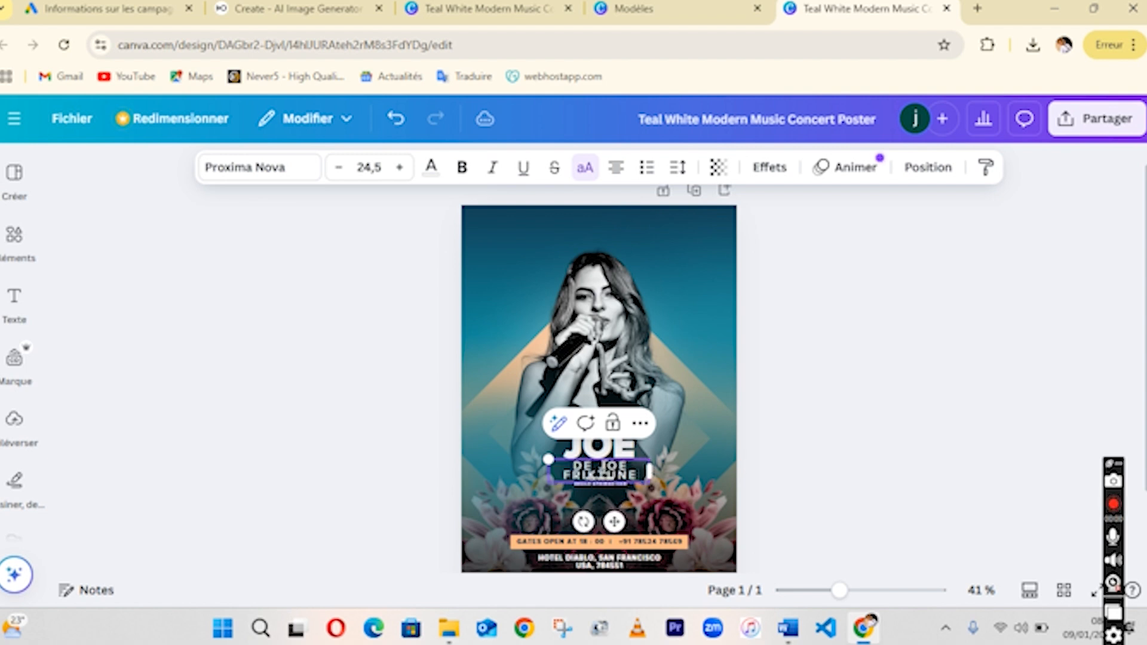
pyautogui.click(824, 436)
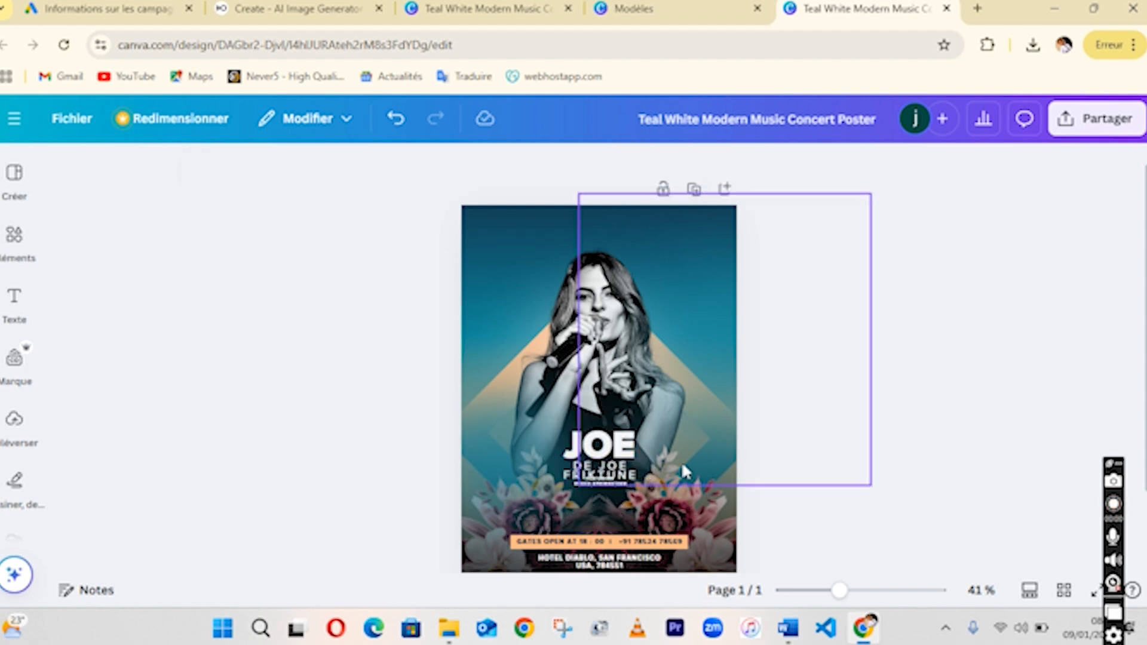
# Widen the subtitle text box so the name fits on one line.
pyautogui.click(597, 471)
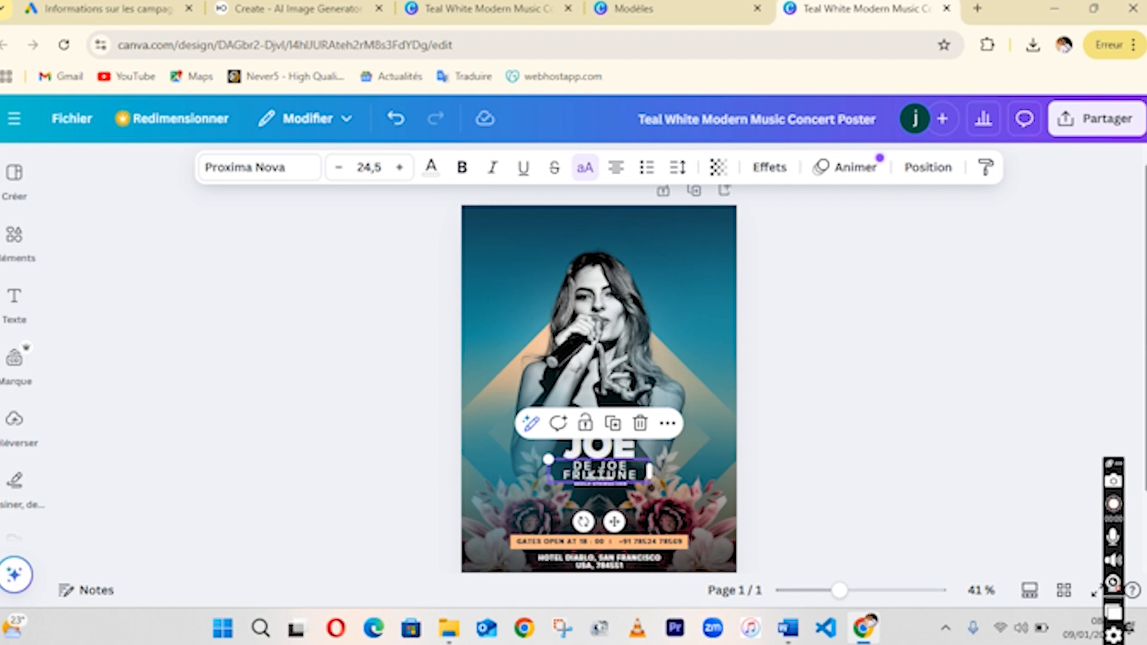
pyautogui.scroll(-1, 722, 415)
pyautogui.click(604, 446)
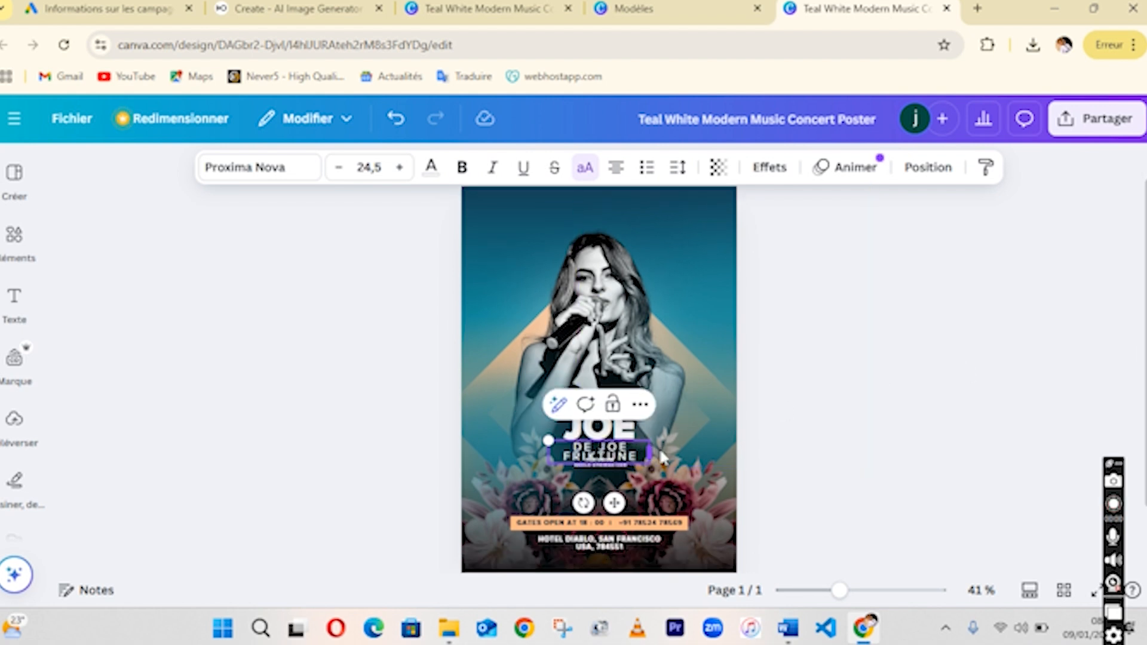
pyautogui.moveTo(660, 452); pyautogui.dragTo(687, 449)
pyautogui.click(780, 340)
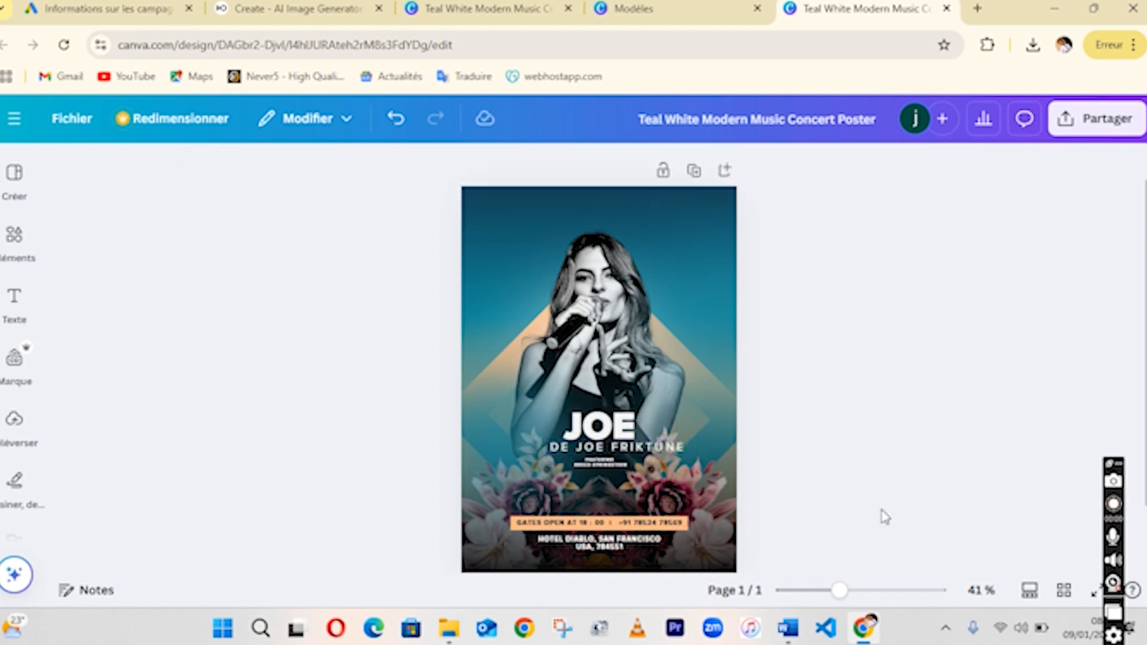
# Replace the featured artist name under FEATURING with another performer's name.
pyautogui.moveTo(841, 597); pyautogui.dragTo(853, 592)
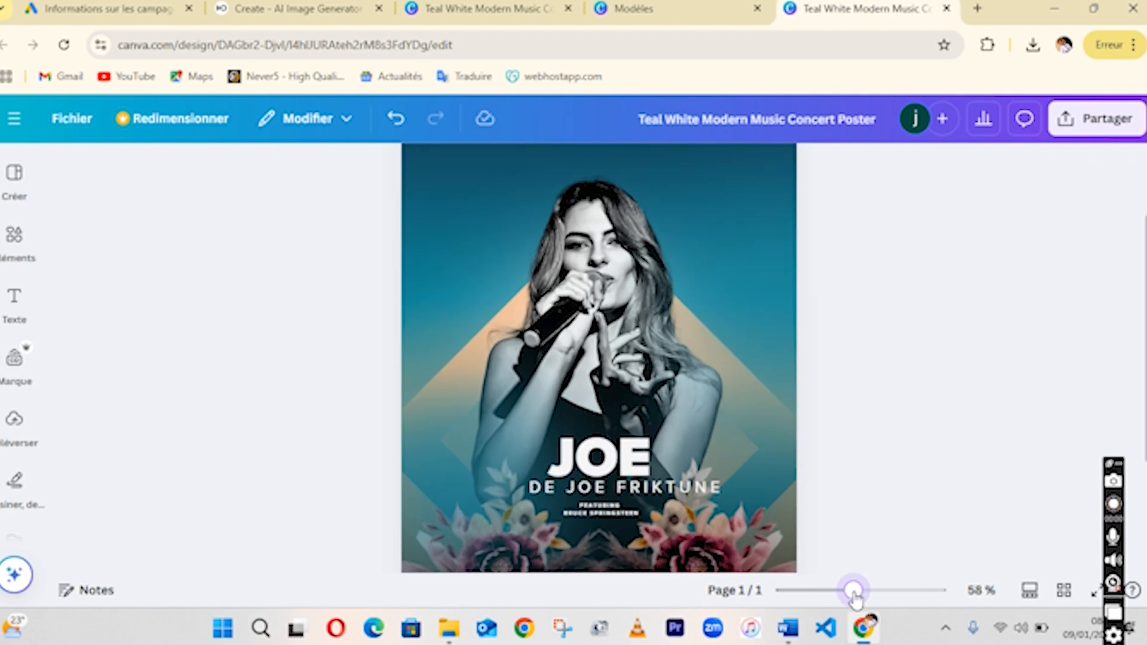
pyautogui.click(609, 514)
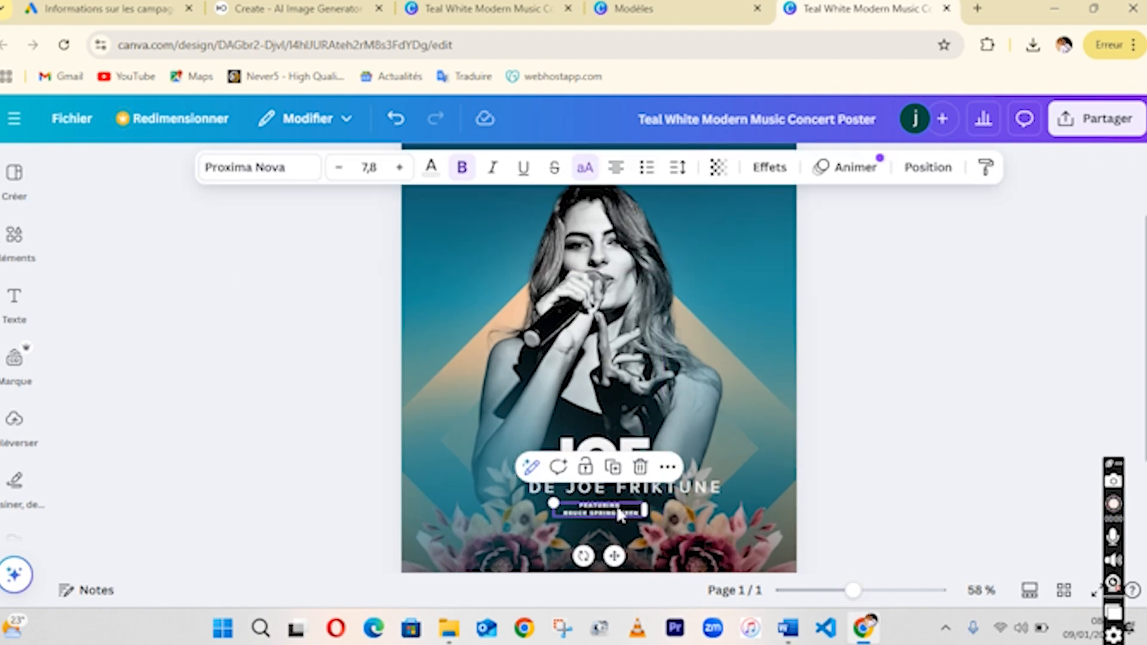
pyautogui.moveTo(620, 513); pyautogui.dragTo(638, 512)
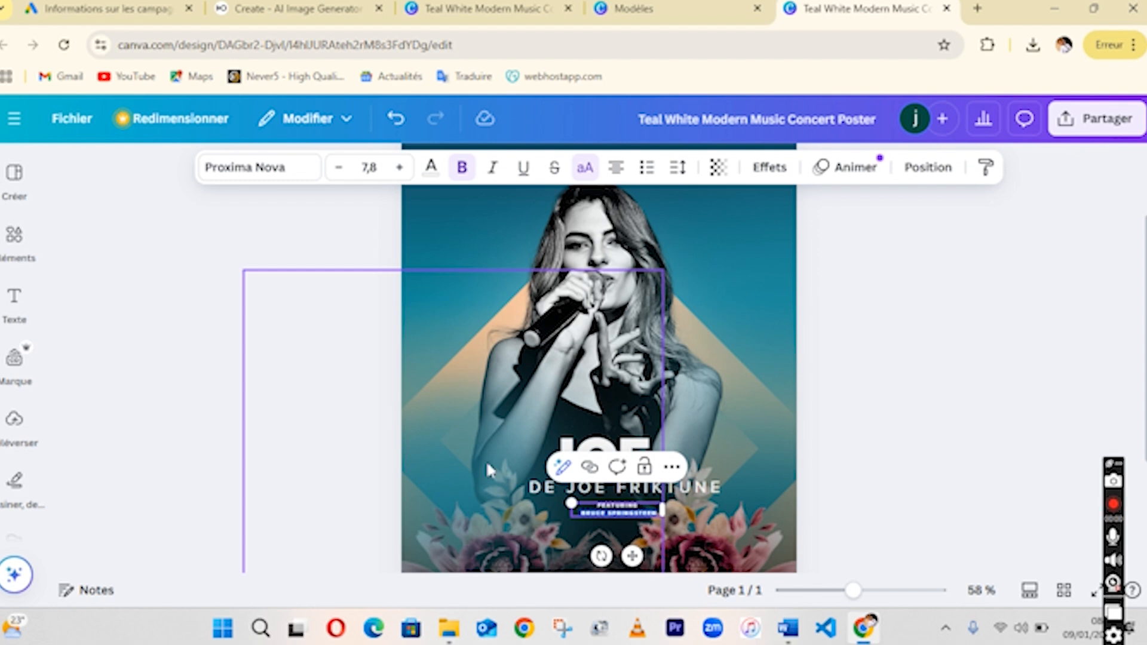
pyautogui.press('BackSpace')
pyautogui.write('LANJOE')
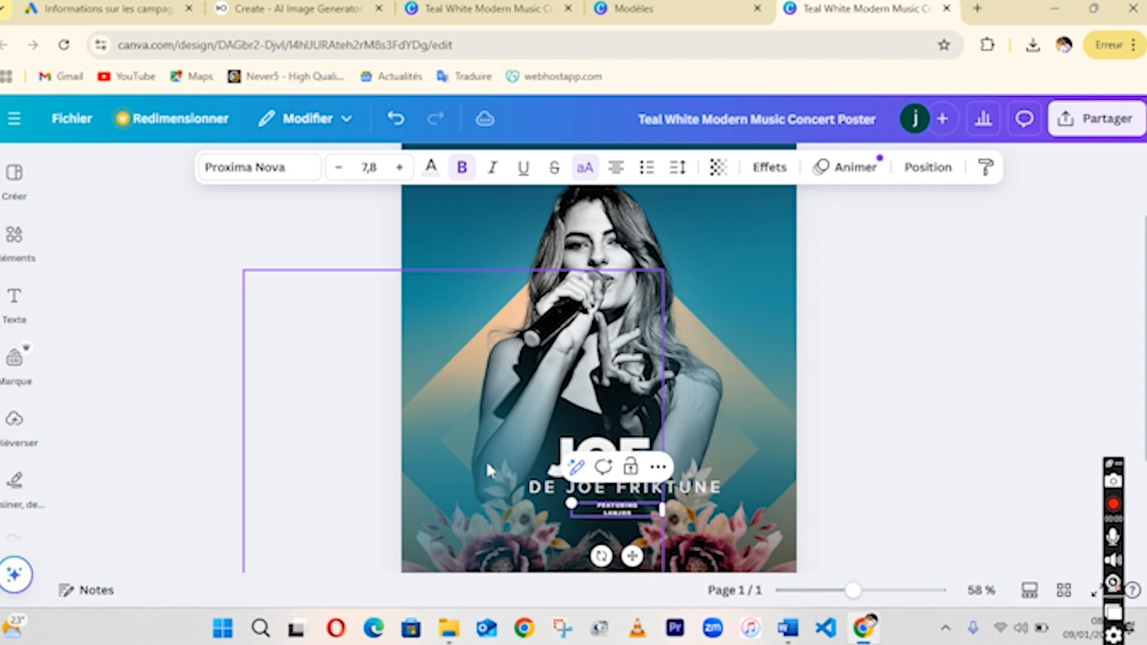
pyautogui.click(914, 352)
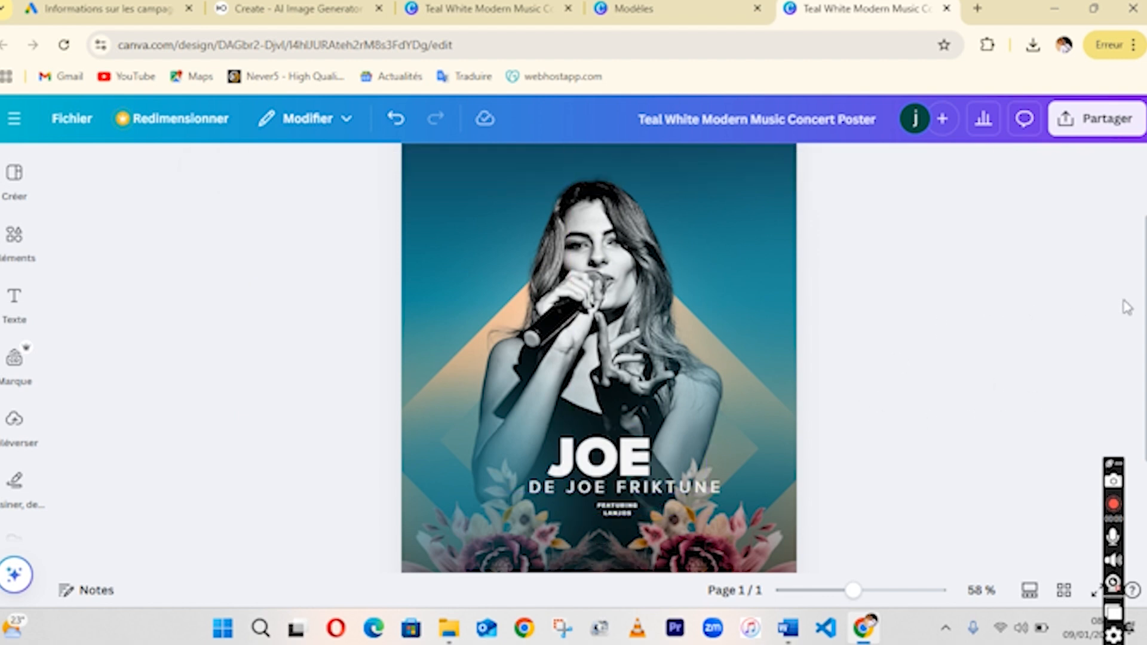
# Replace GATES OPEN AT at the start of the event info line with LUBUMBASHI A.
pyautogui.scroll(-3, 1126, 308)
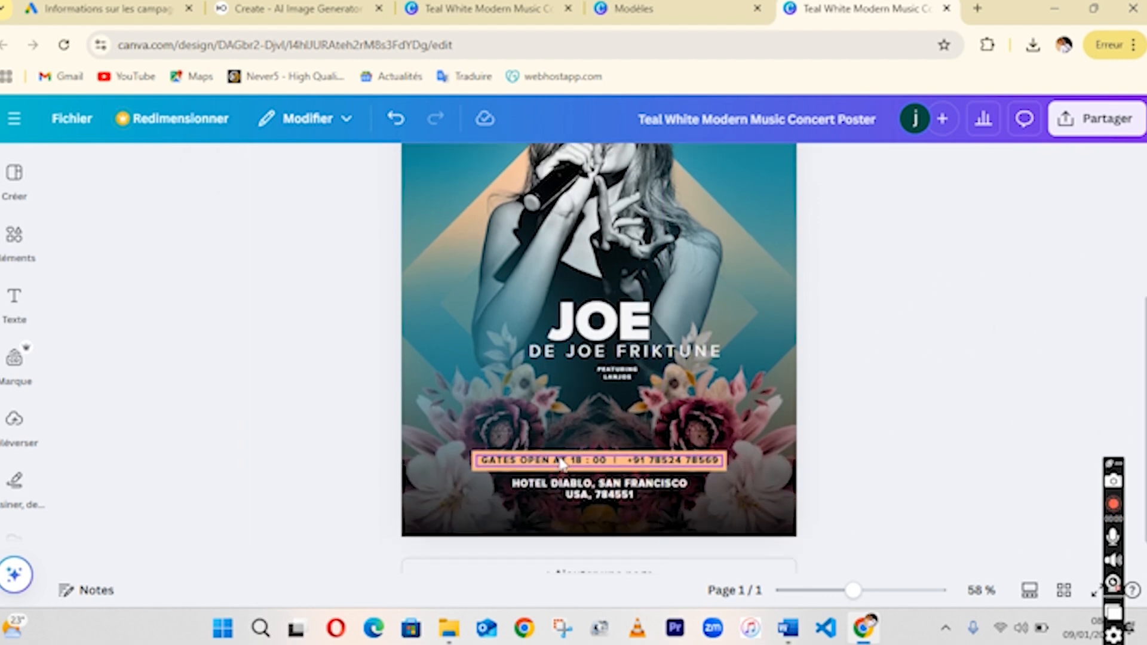
pyautogui.click(562, 463)
pyautogui.click(560, 462)
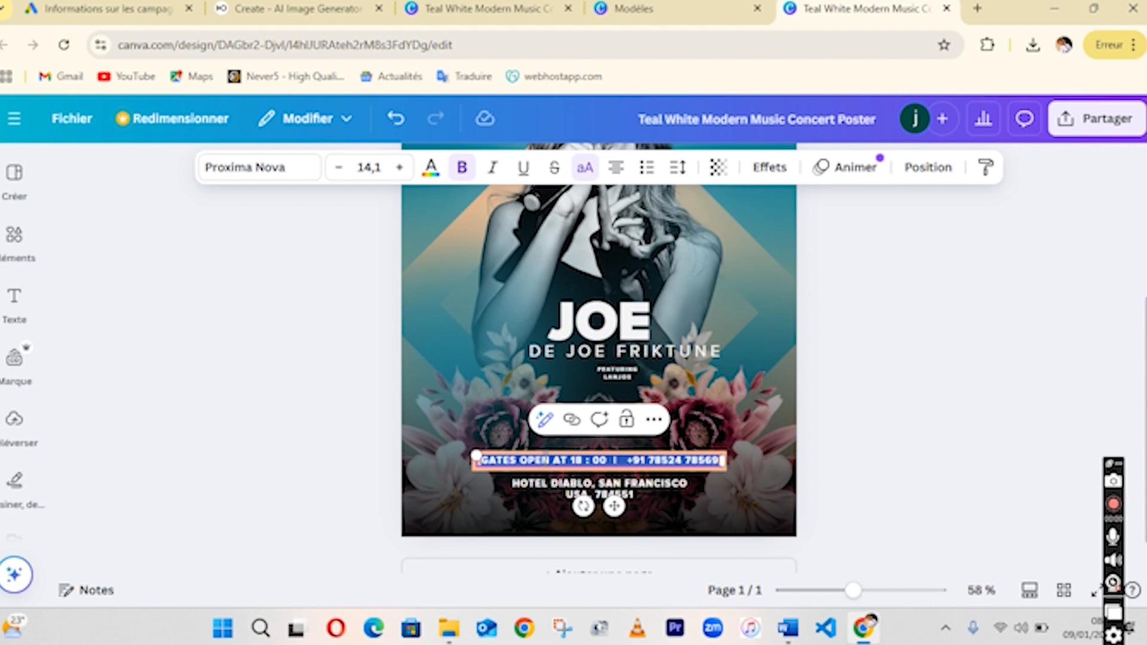
pyautogui.click(545, 460)
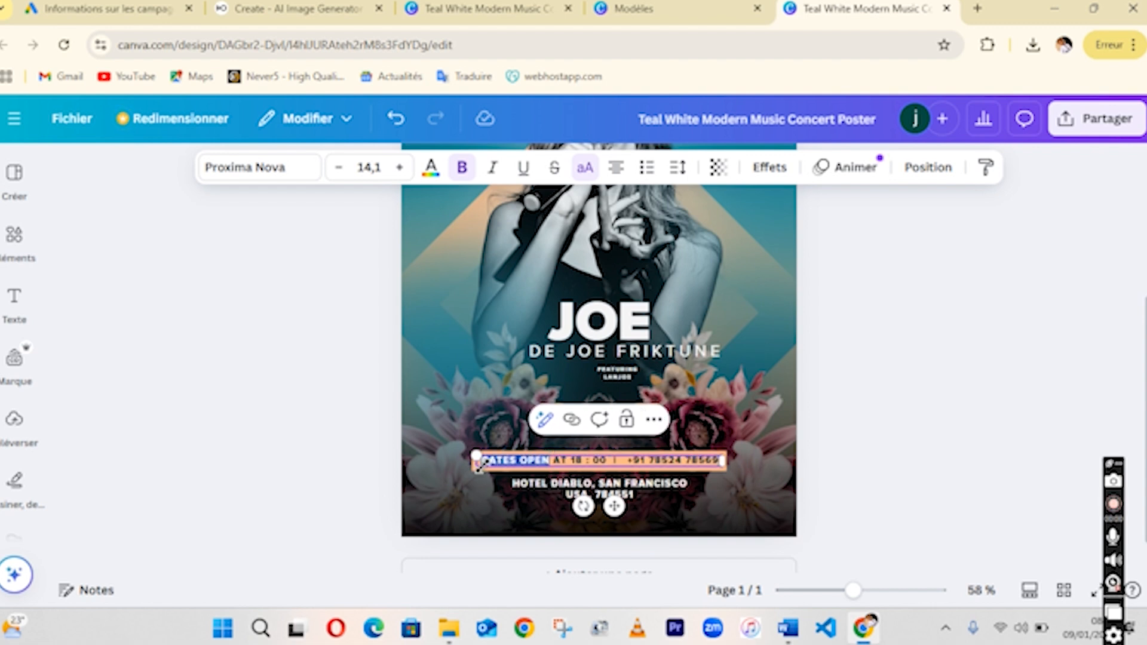
pyautogui.write('LUBUM')
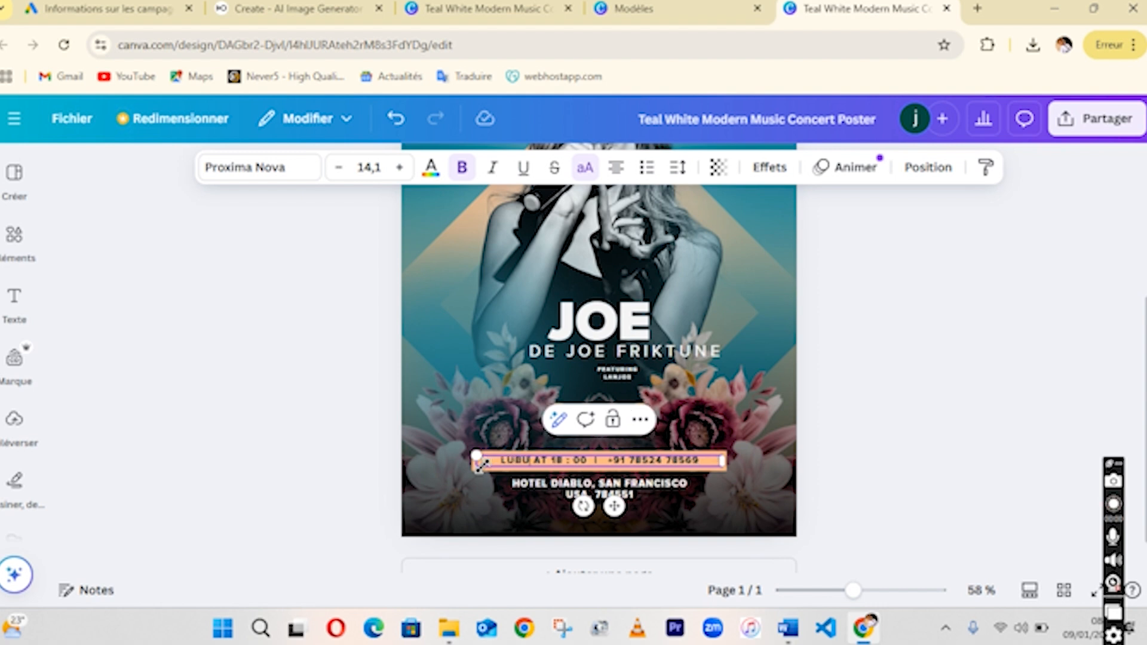
pyautogui.write('BASHI')
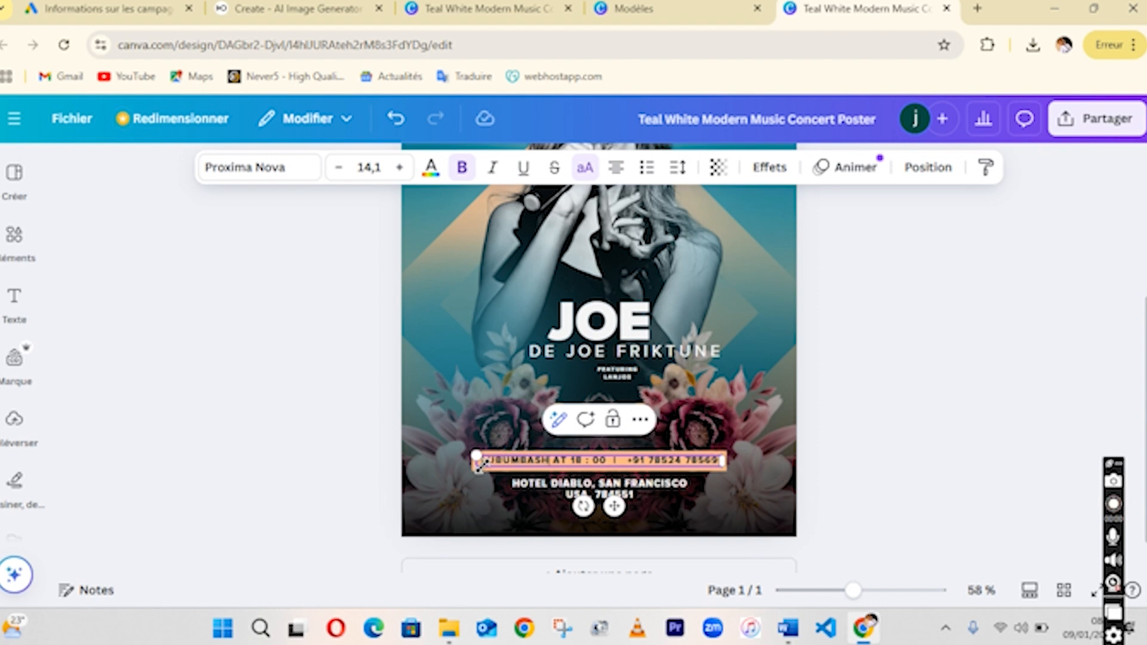
pyautogui.press('BackSpace')
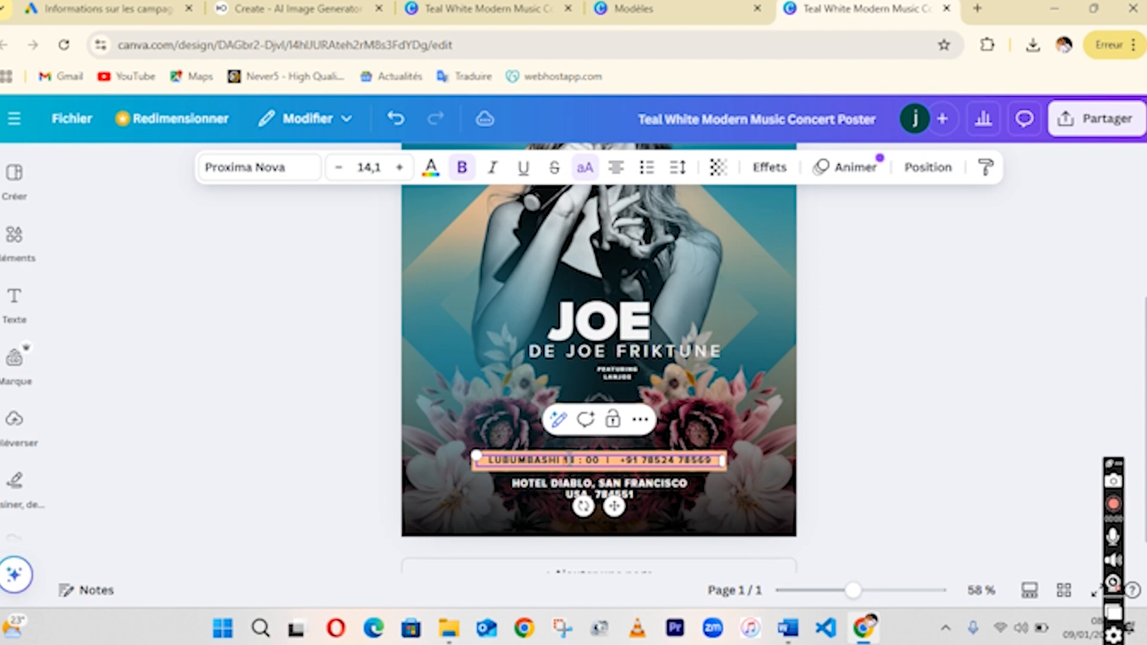
# Replace the phone number in the event info line with the organiser's phone number.
pyautogui.click(647, 447)
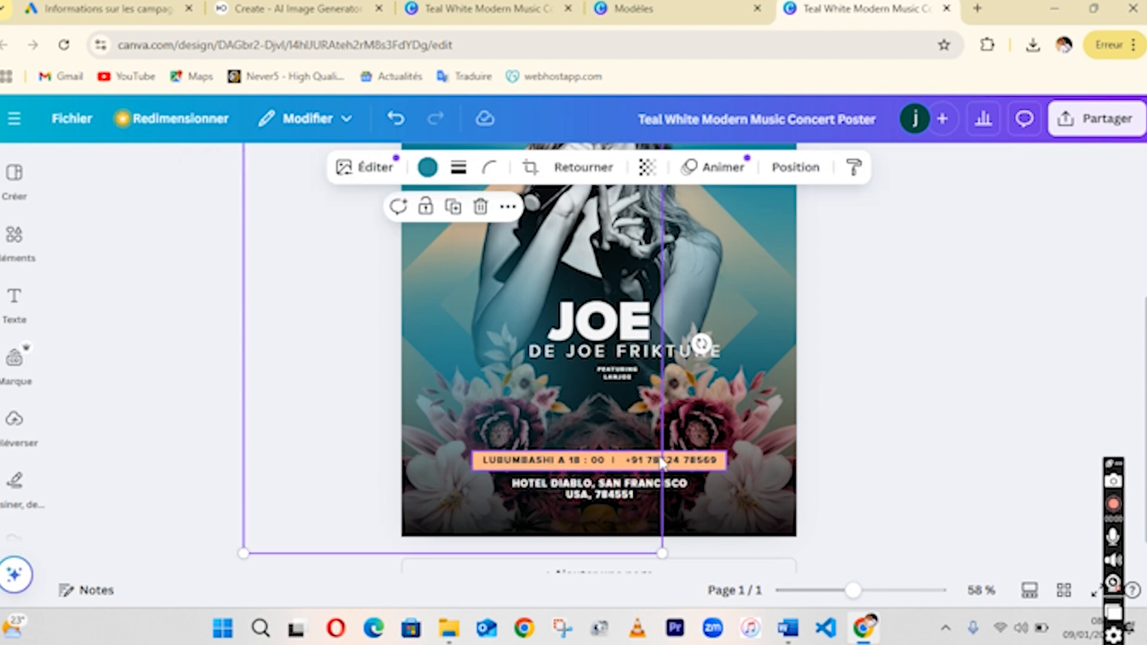
pyautogui.doubleClick(680, 460)
pyautogui.moveTo(679, 459); pyautogui.dragTo(720, 460)
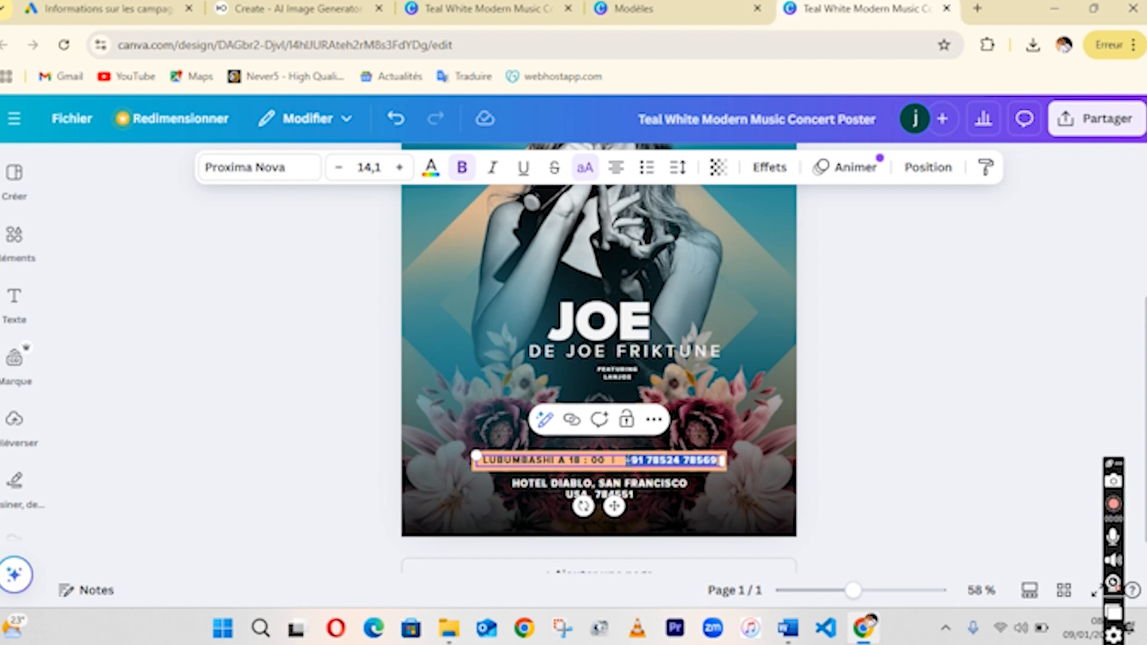
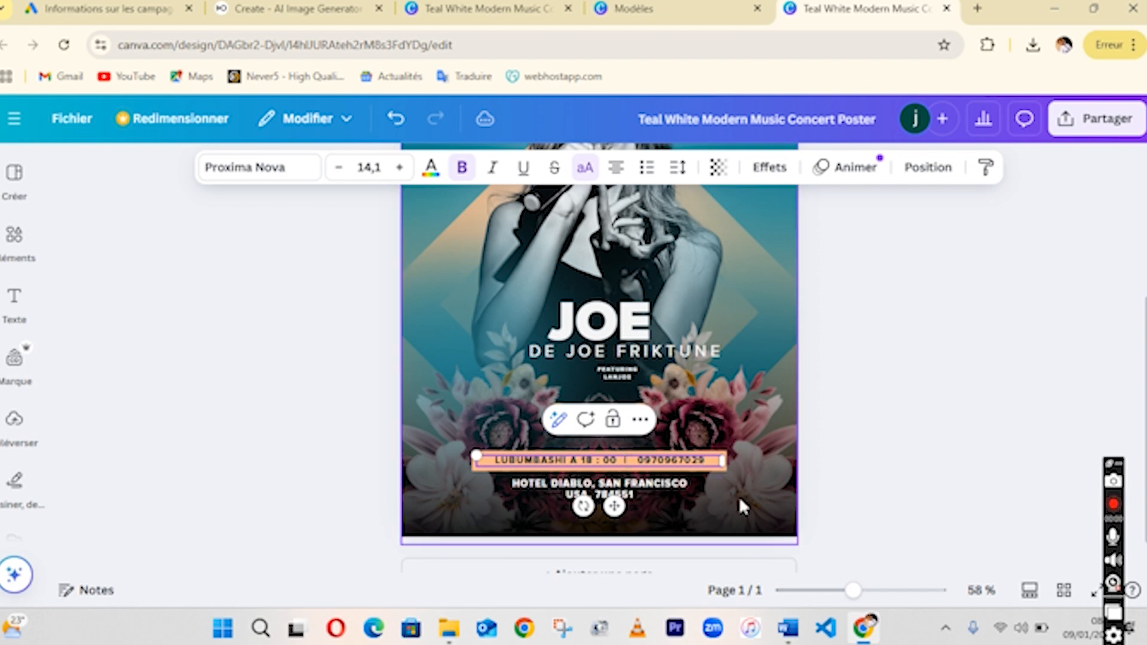
# Change the venue lines to SQUARE on the first line and LUBUMBASHI on the second.
pyautogui.click(548, 484)
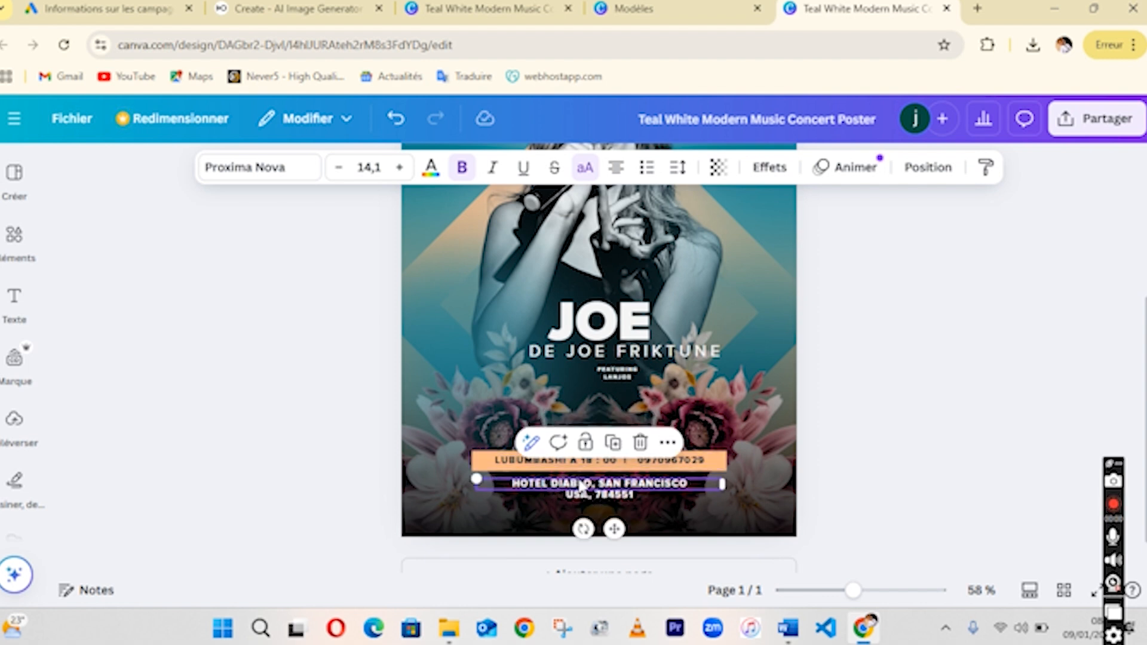
pyautogui.click(596, 498)
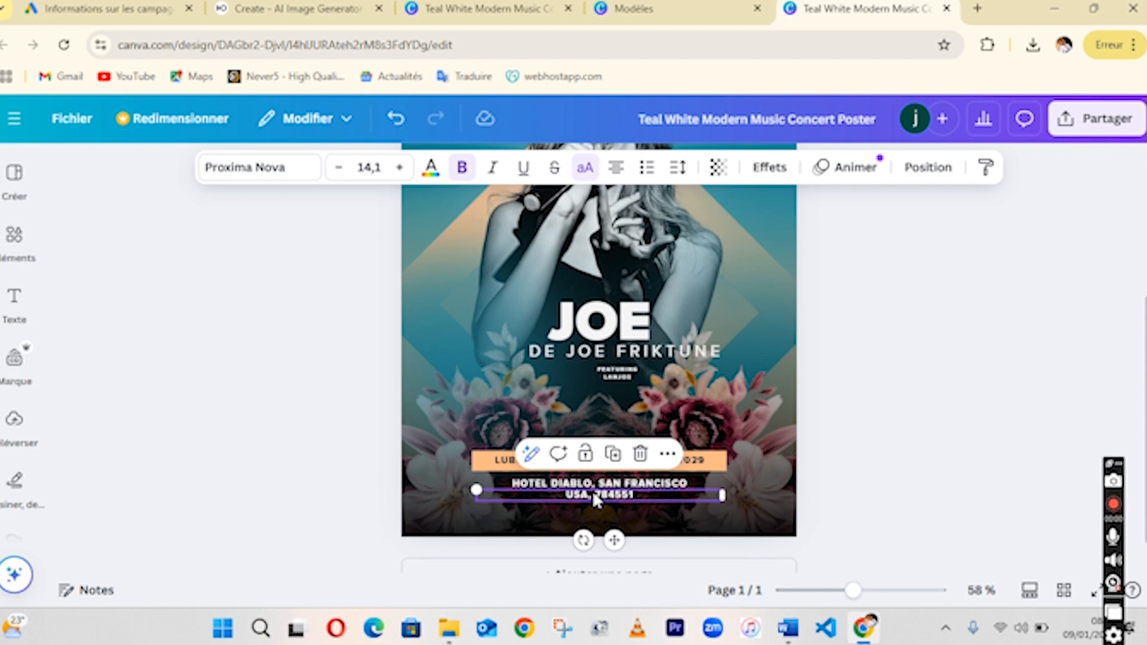
pyautogui.doubleClick(593, 484)
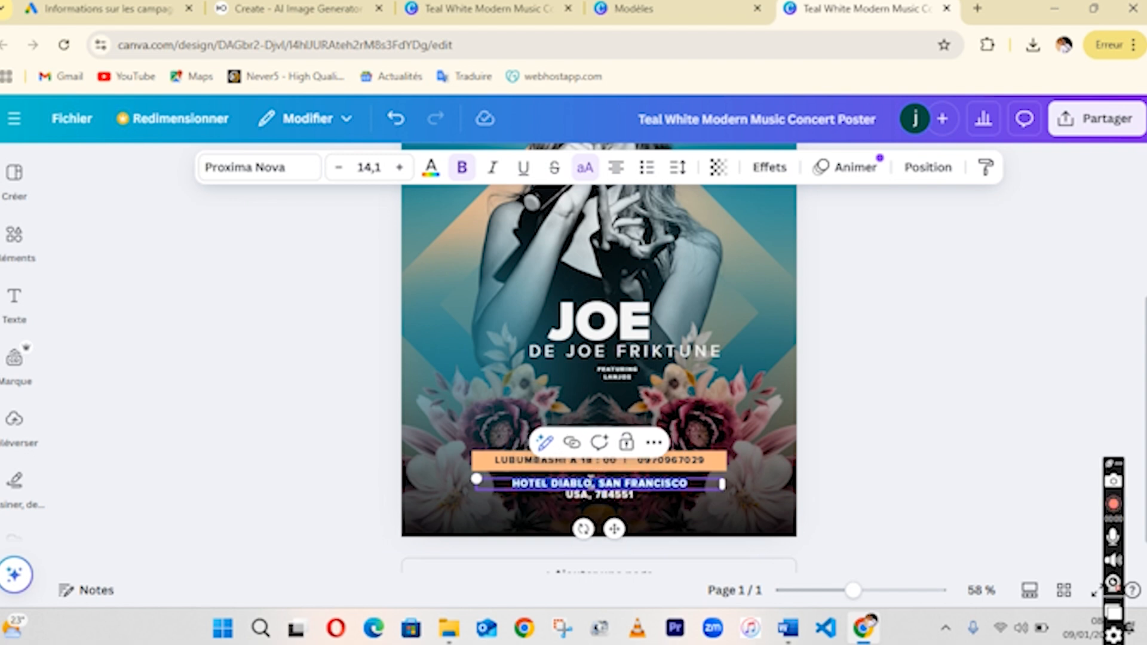
pyautogui.write('SQUARE')
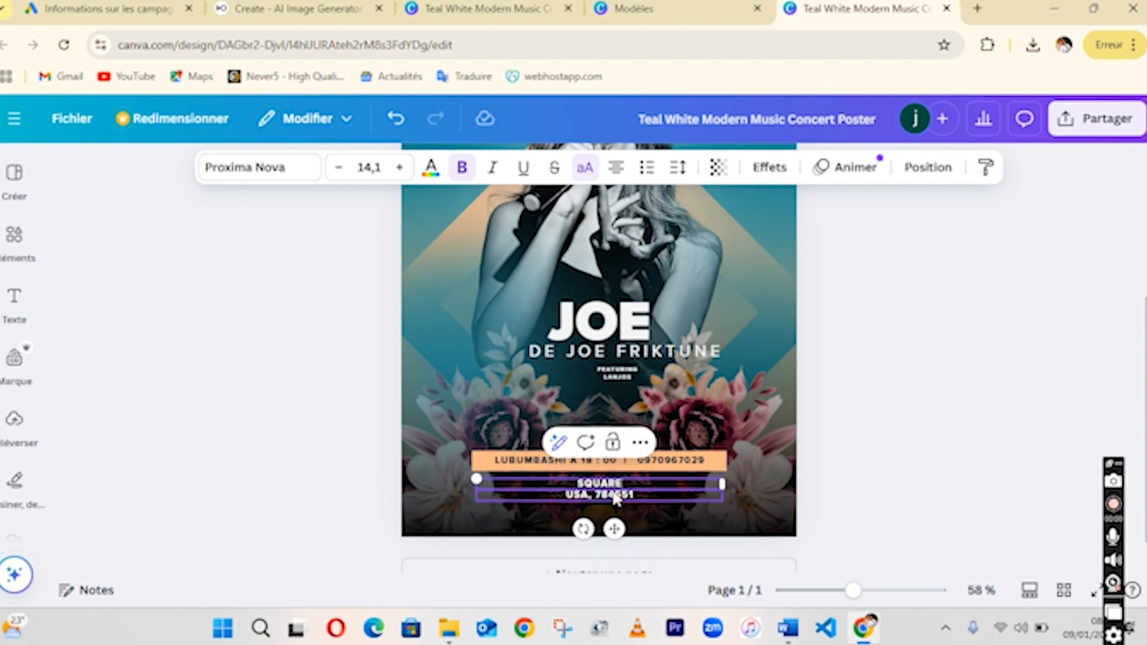
pyautogui.click(615, 497)
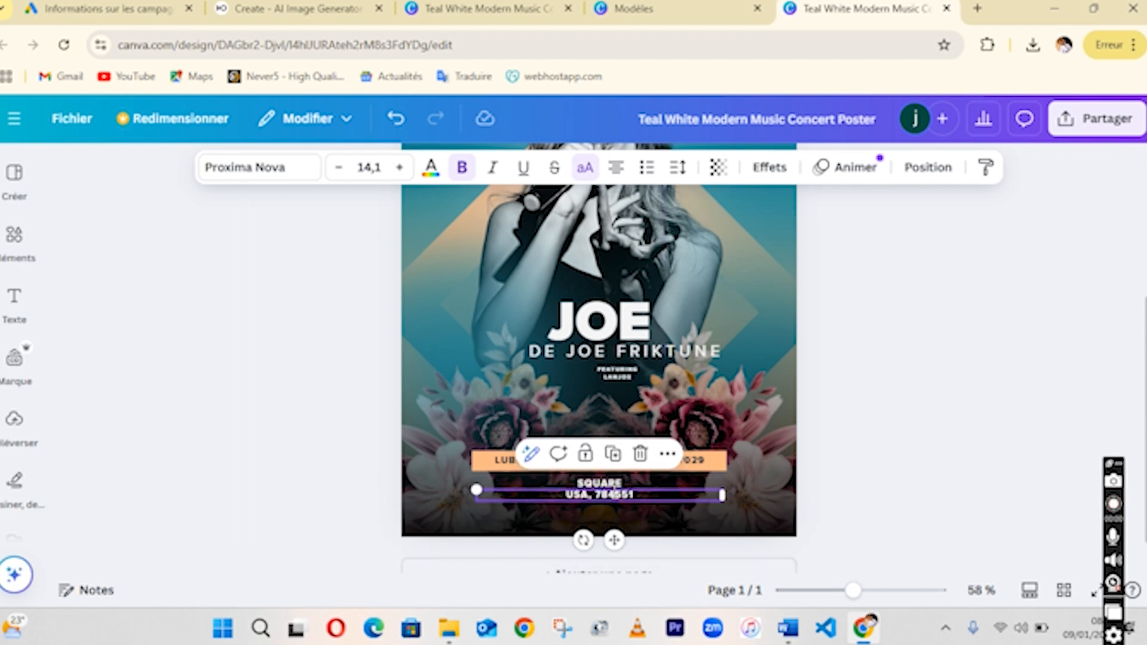
pyautogui.click(615, 496)
pyautogui.write('LUBUMBASHI')
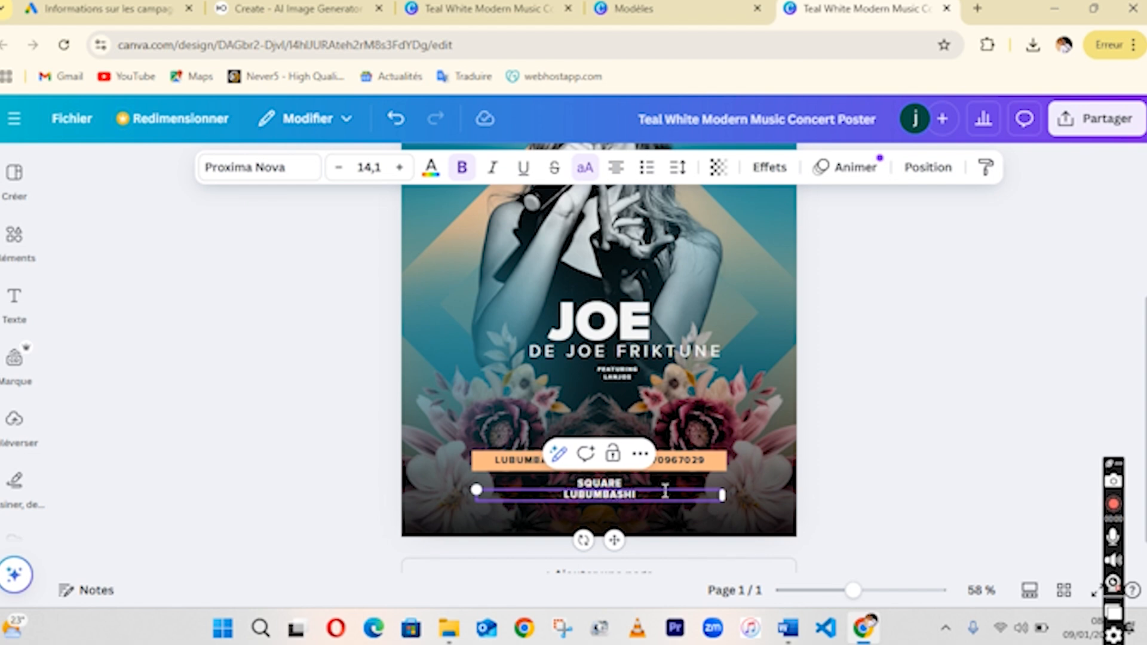
pyautogui.click(894, 360)
# Delete the singer's photo from the poster.
pyautogui.scroll(-1, 599, 352)
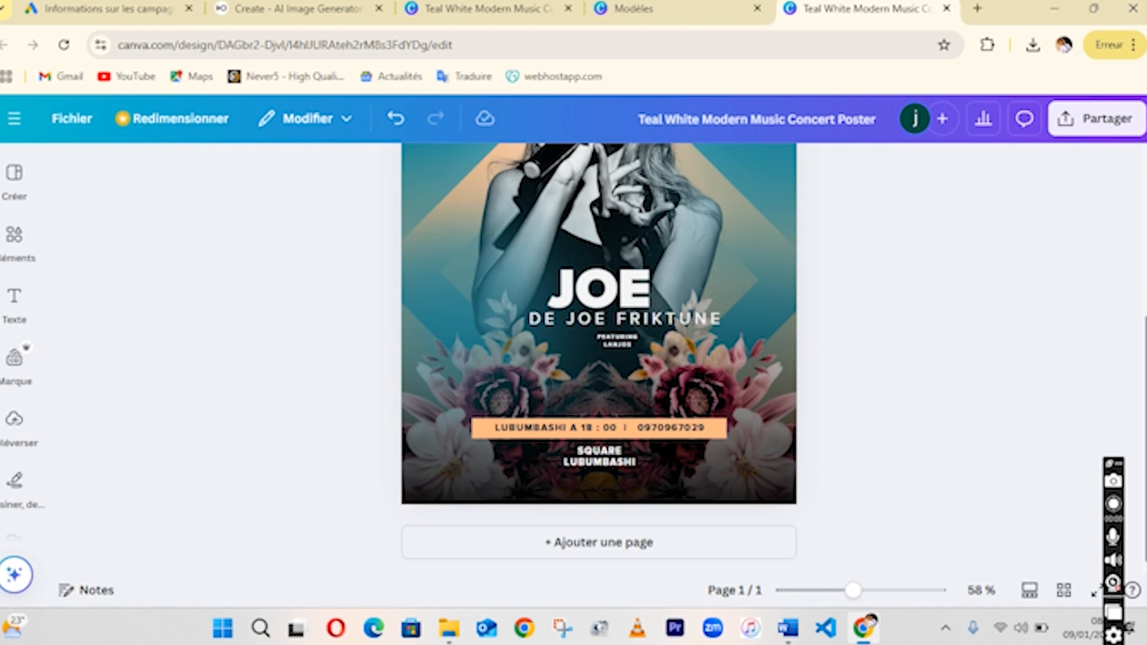
pyautogui.scroll(2, 599, 353)
pyautogui.scroll(3, 599, 356)
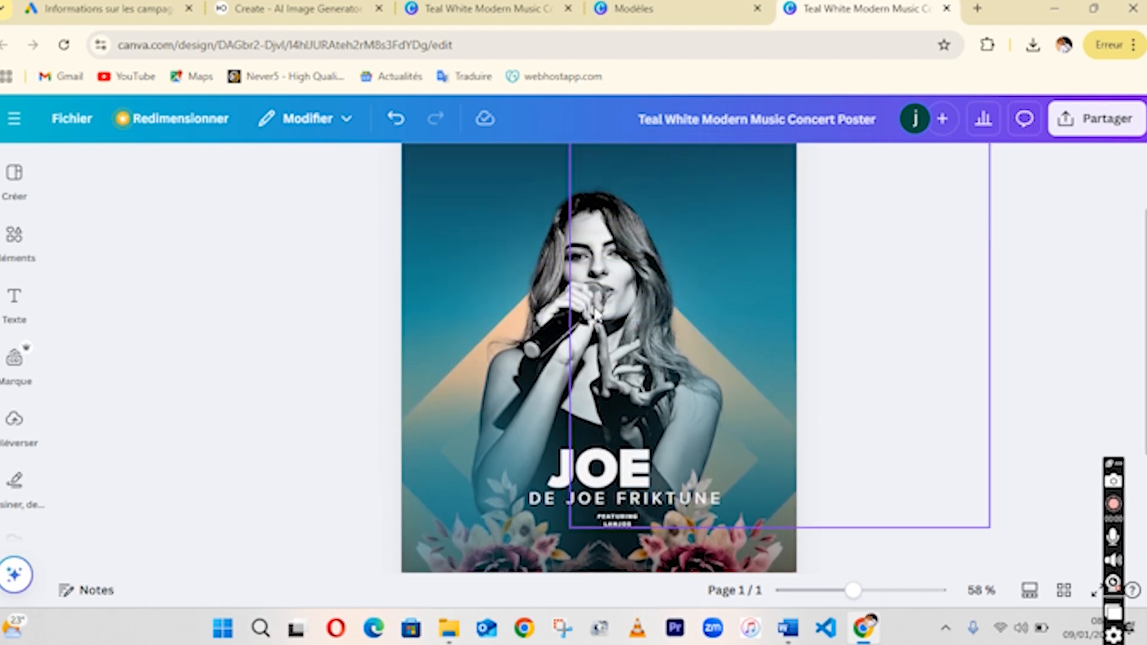
pyautogui.click(595, 314)
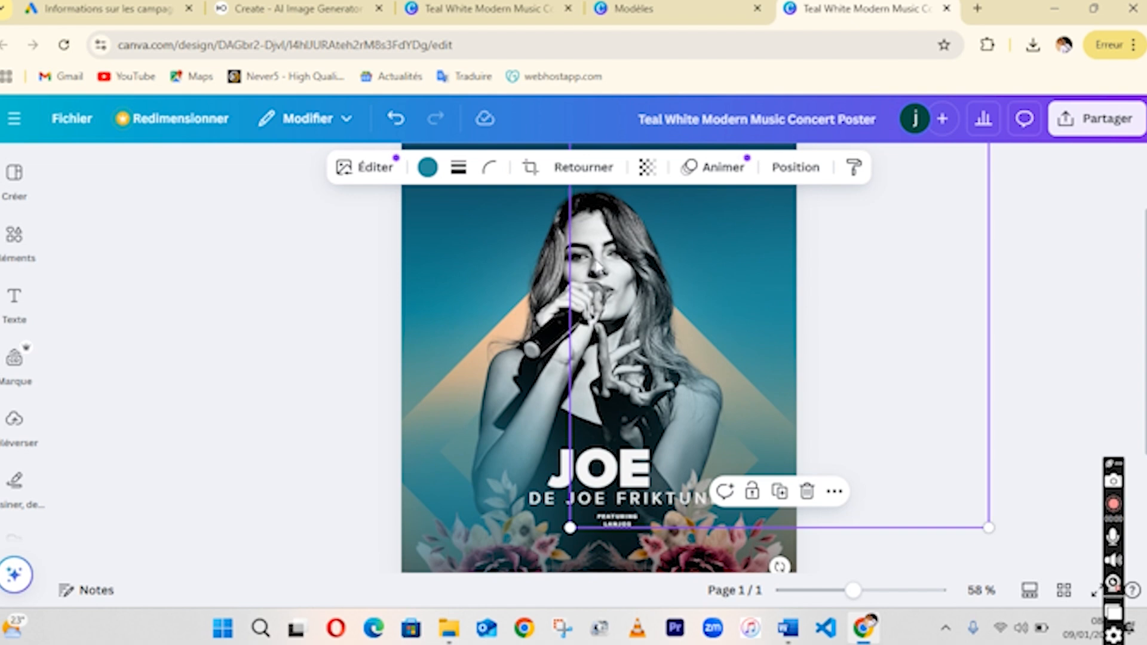
pyautogui.click(576, 272)
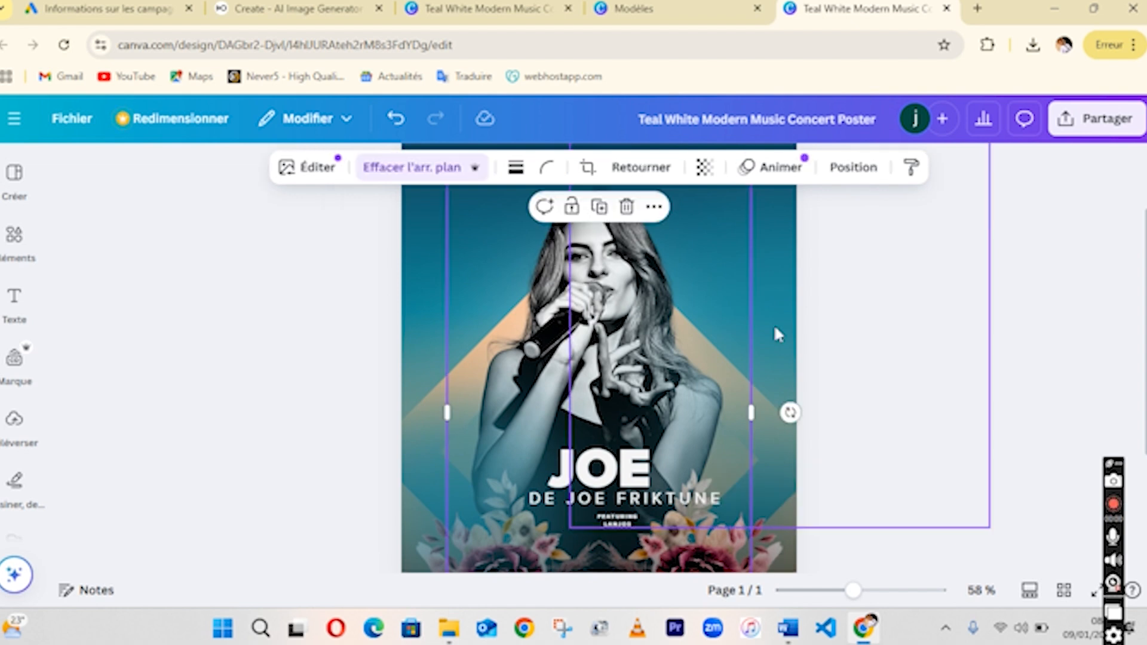
pyautogui.scroll(1, 657, 304)
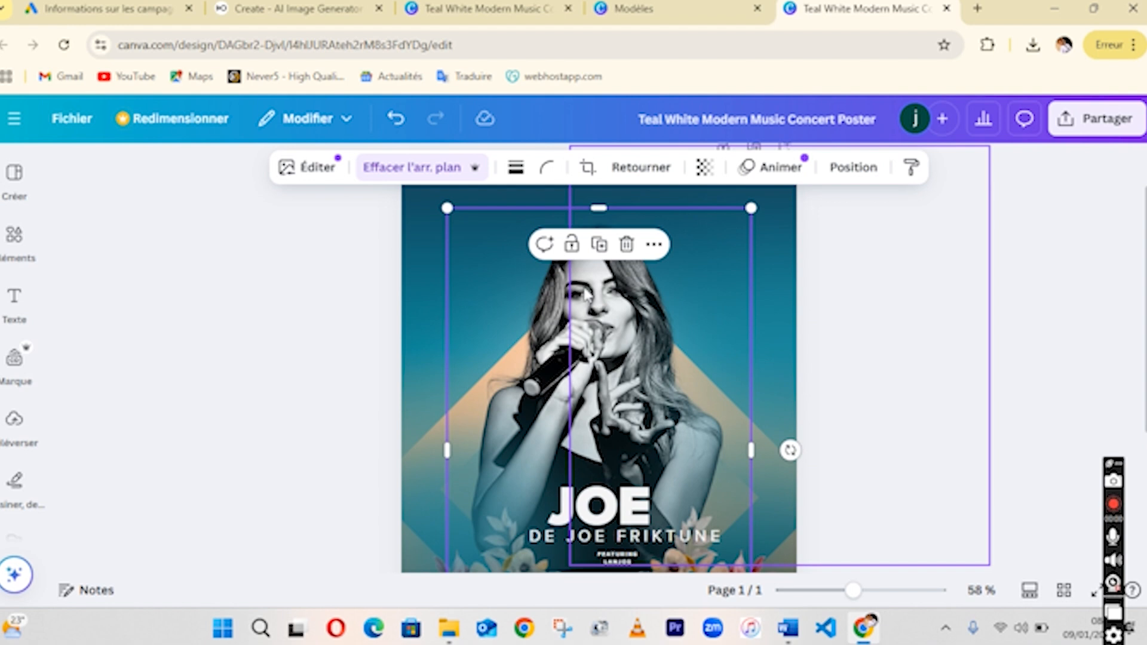
pyautogui.click(627, 245)
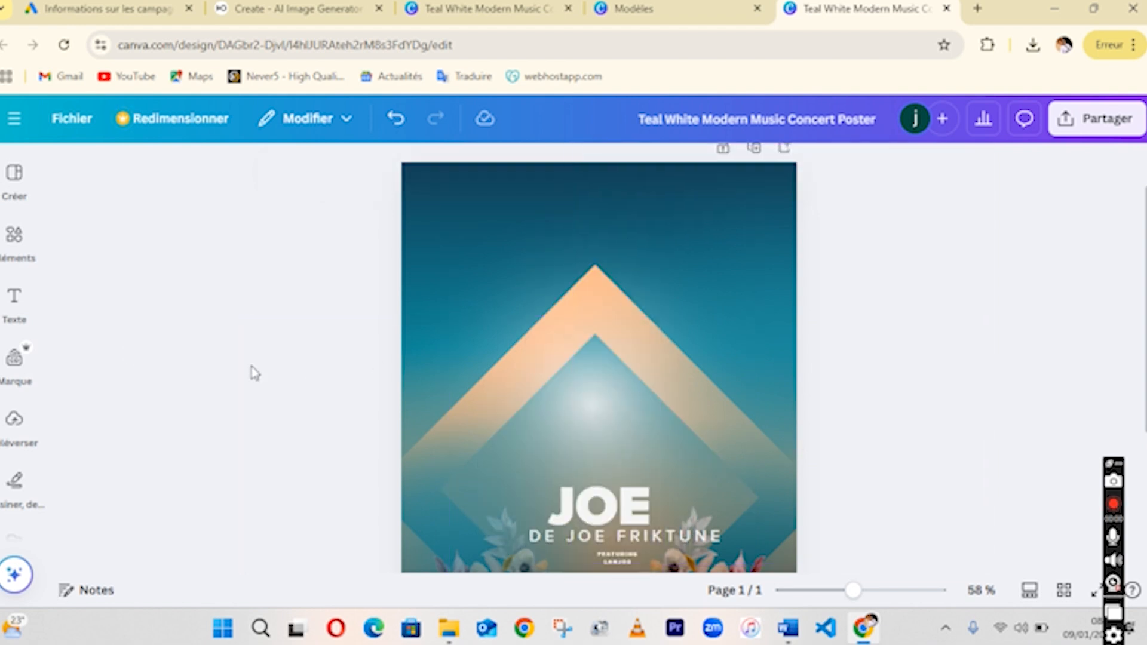
# Add the uploaded photo of the man to the poster and move it up above the headline.
pyautogui.click(15, 420)
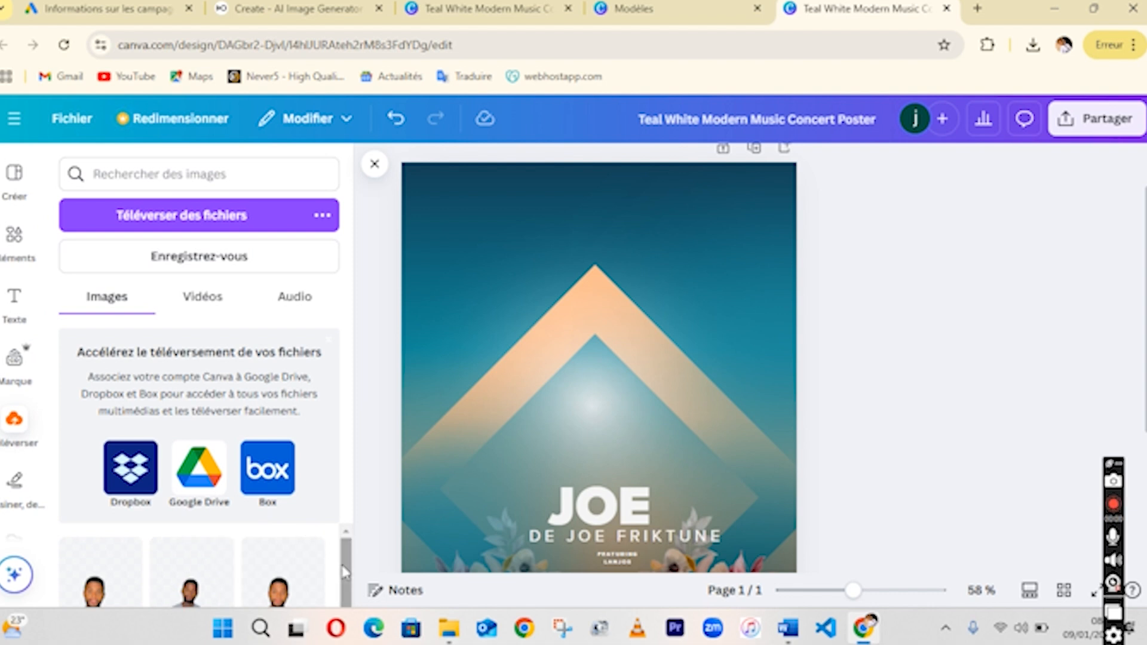
pyautogui.moveTo(347, 571)
pyautogui.mouseDown()
pyautogui.moveTo(347, 589)
pyautogui.moveTo(347, 572)
pyautogui.mouseUp()
pyautogui.moveTo(343, 558)
pyautogui.mouseDown()
pyautogui.moveTo(345, 583)
pyautogui.moveTo(339, 561)
pyautogui.mouseUp()
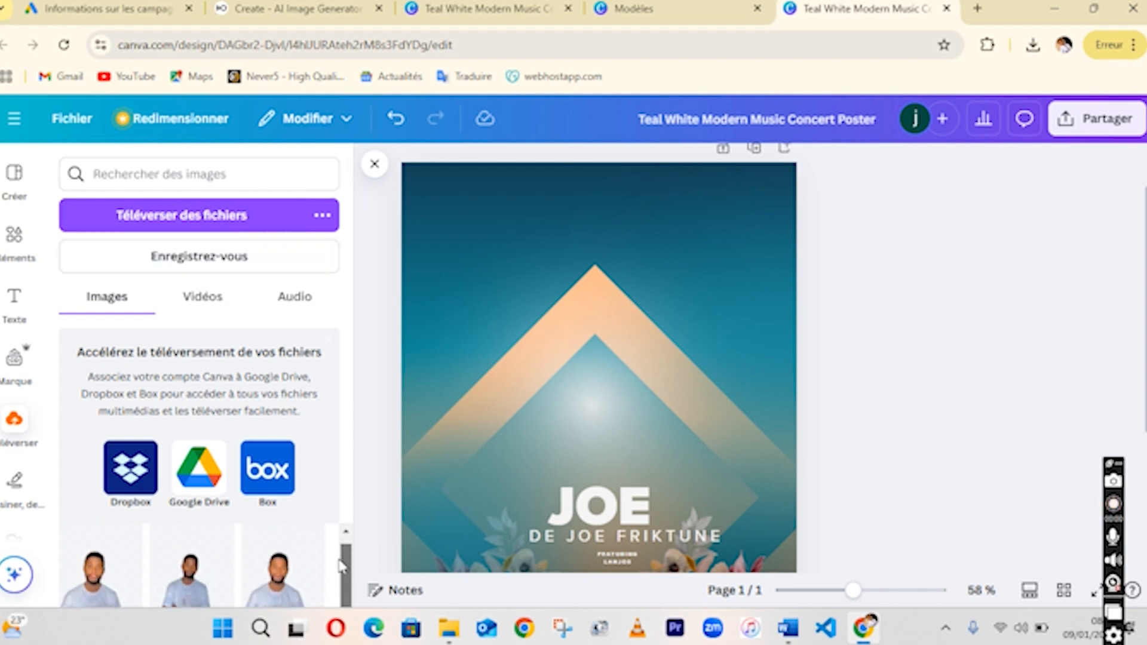
pyautogui.click(601, 375)
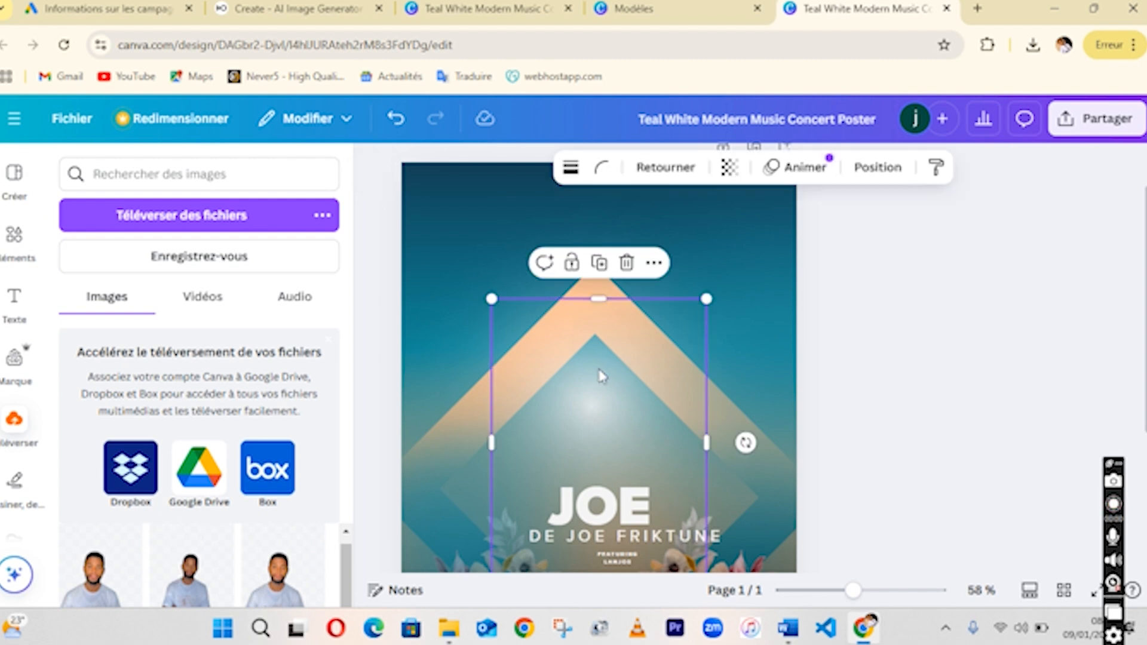
pyautogui.moveTo(602, 412); pyautogui.dragTo(595, 269)
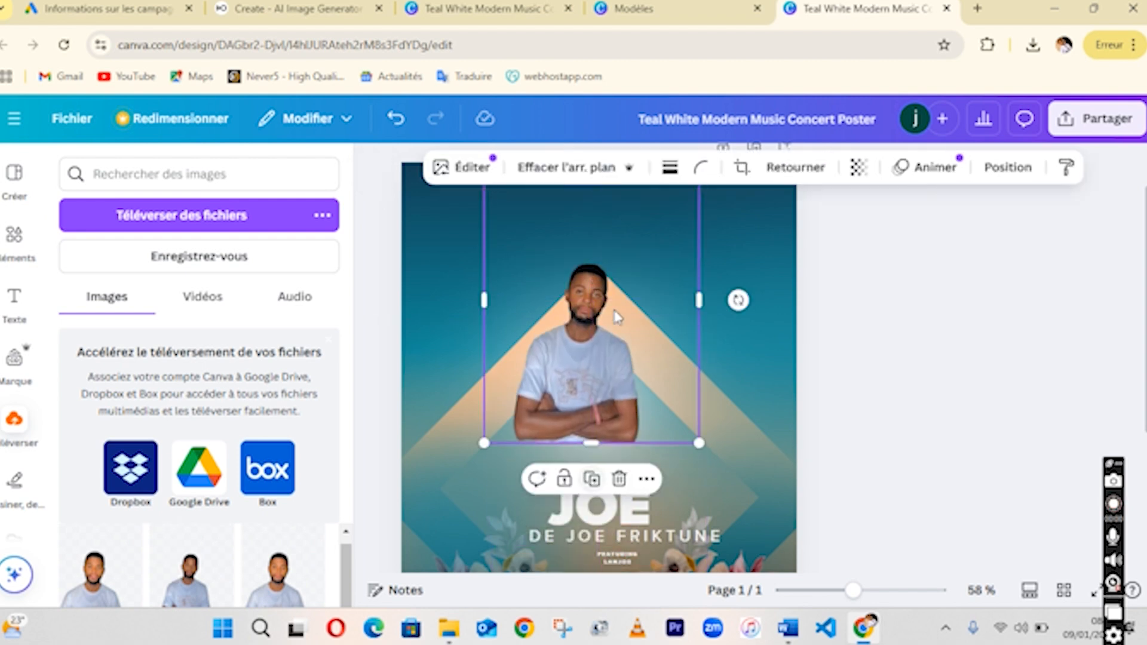
# Enlarge the man's photo and position it so it fills the upper poster above the JOE headline.
pyautogui.moveTo(699, 443); pyautogui.dragTo(785, 559)
pyautogui.moveTo(627, 376); pyautogui.dragTo(628, 376)
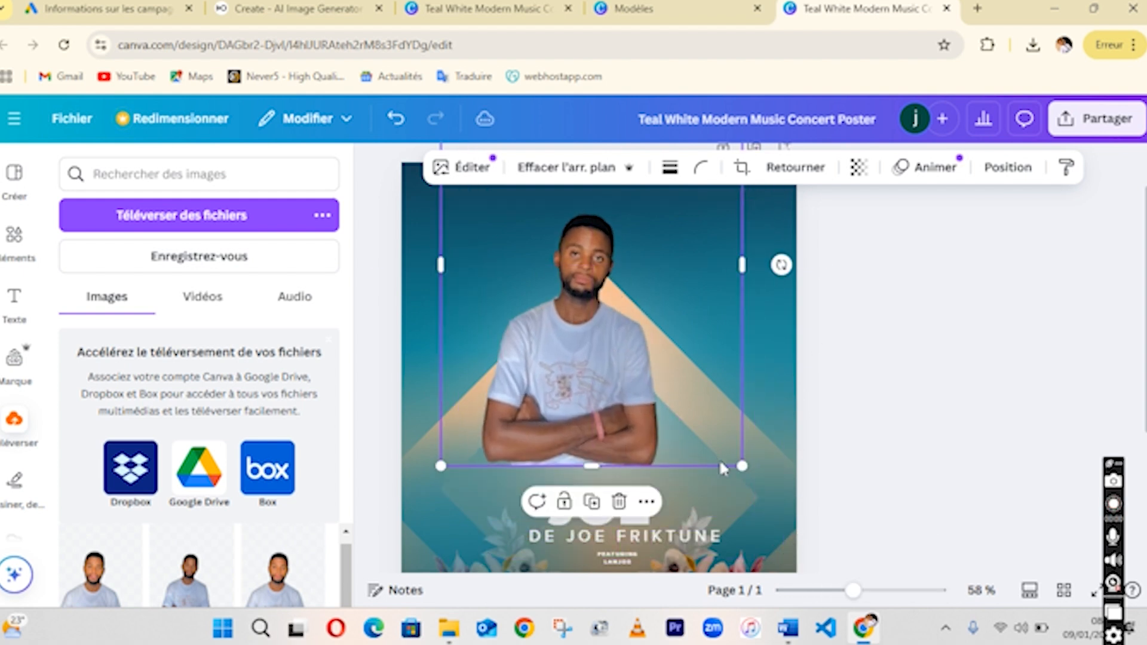
pyautogui.moveTo(742, 468); pyautogui.dragTo(830, 567)
pyautogui.moveTo(682, 424); pyautogui.dragTo(658, 385)
pyautogui.scroll(1, 658, 386)
pyautogui.scroll(-1, 658, 386)
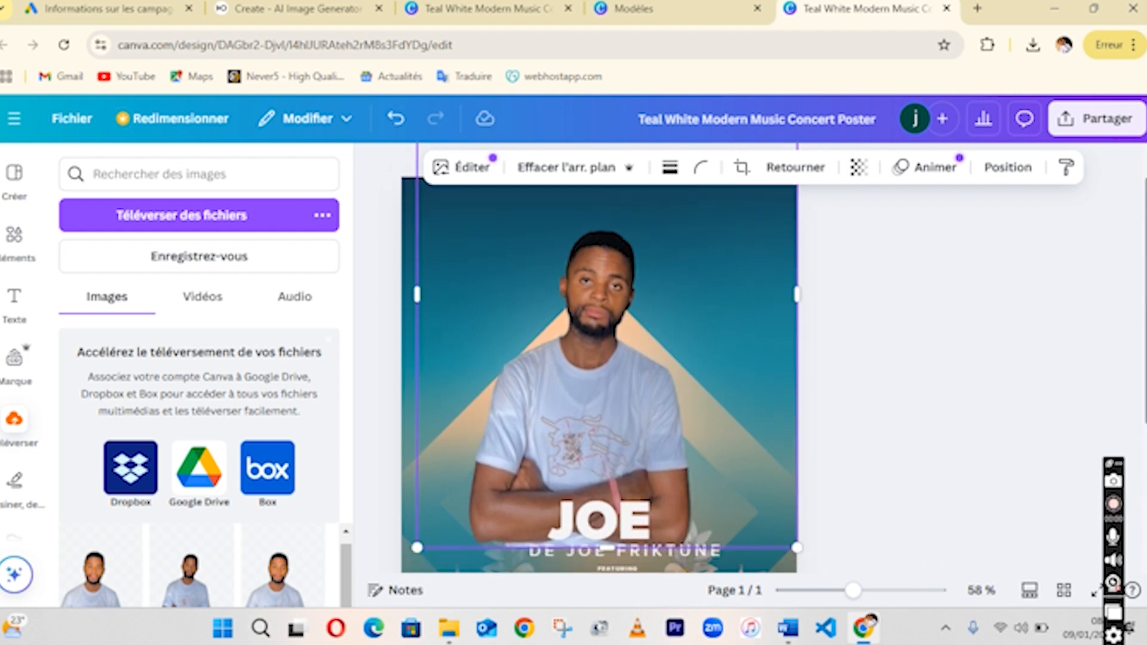
pyautogui.click(973, 497)
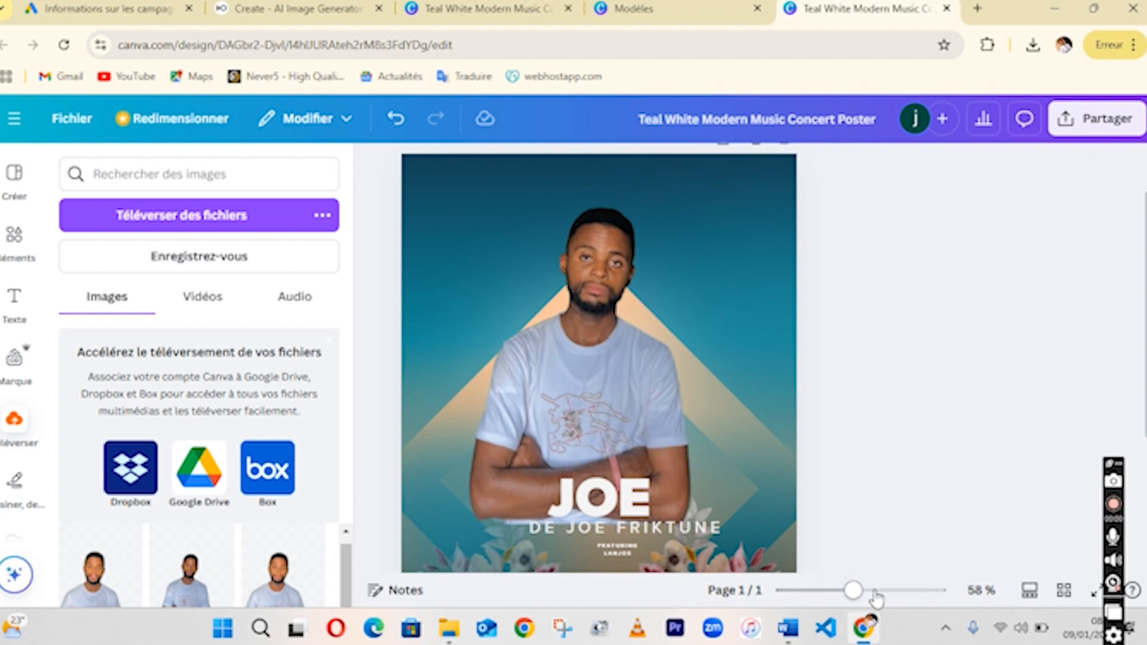
# Reposition the small featuring text below the subtitle.
pyautogui.moveTo(853, 592); pyautogui.dragTo(838, 591)
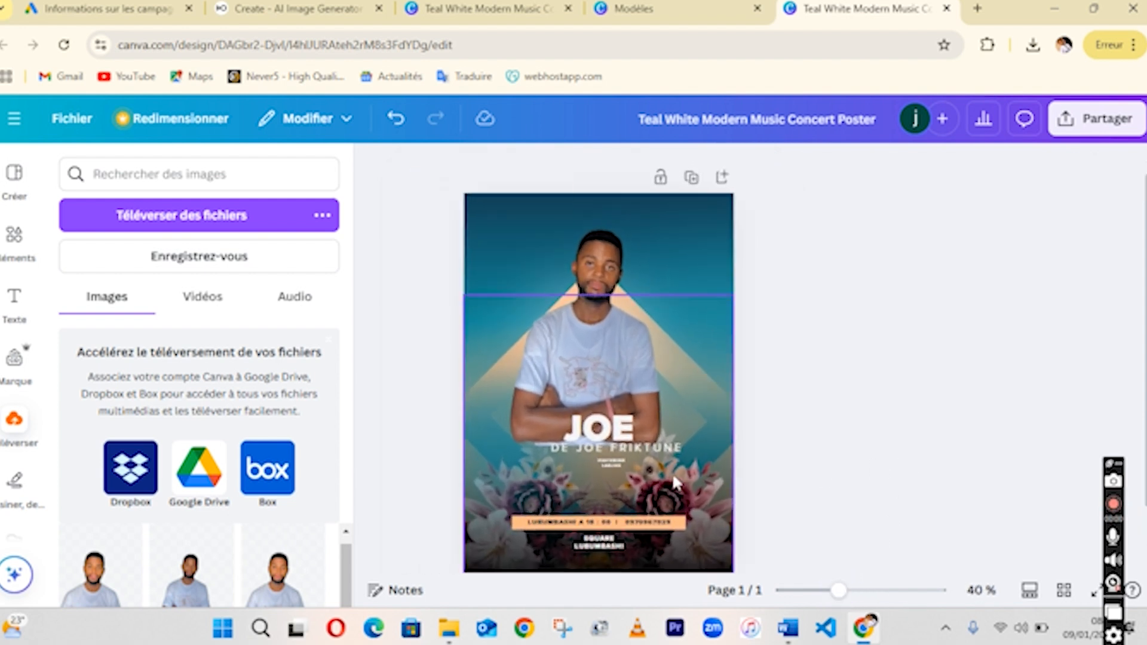
pyautogui.click(639, 442)
pyautogui.moveTo(632, 442); pyautogui.dragTo(602, 472)
pyautogui.click(609, 461)
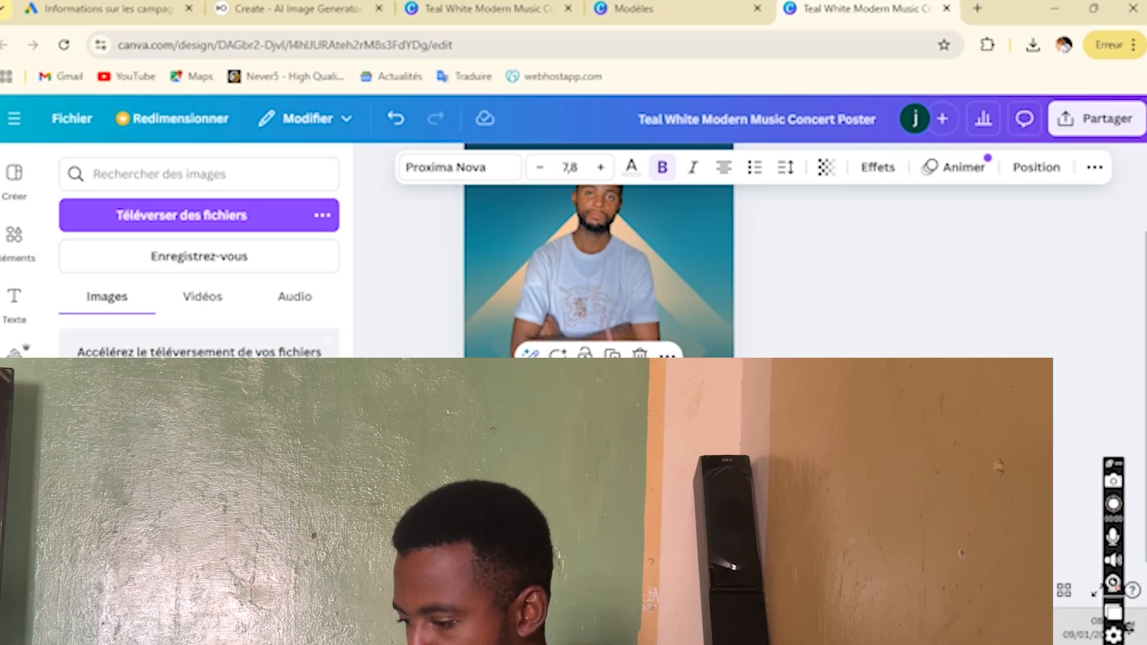
# Open a new blank Logo design from the home page and return to the home page.
pyautogui.click(619, 526)
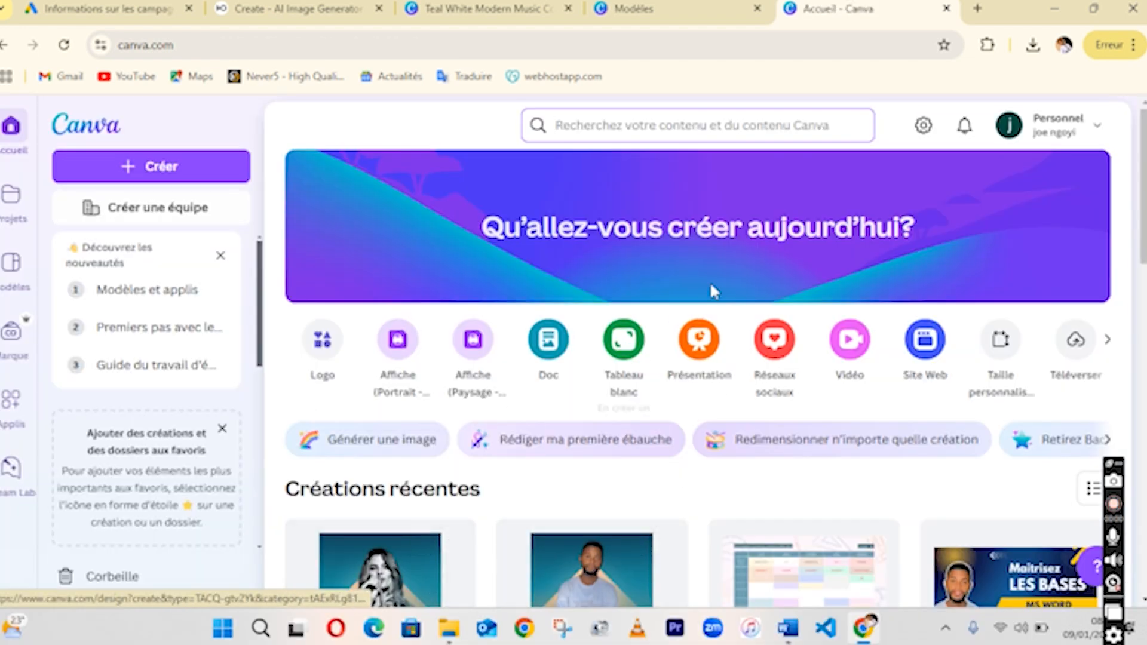
pyautogui.click(627, 131)
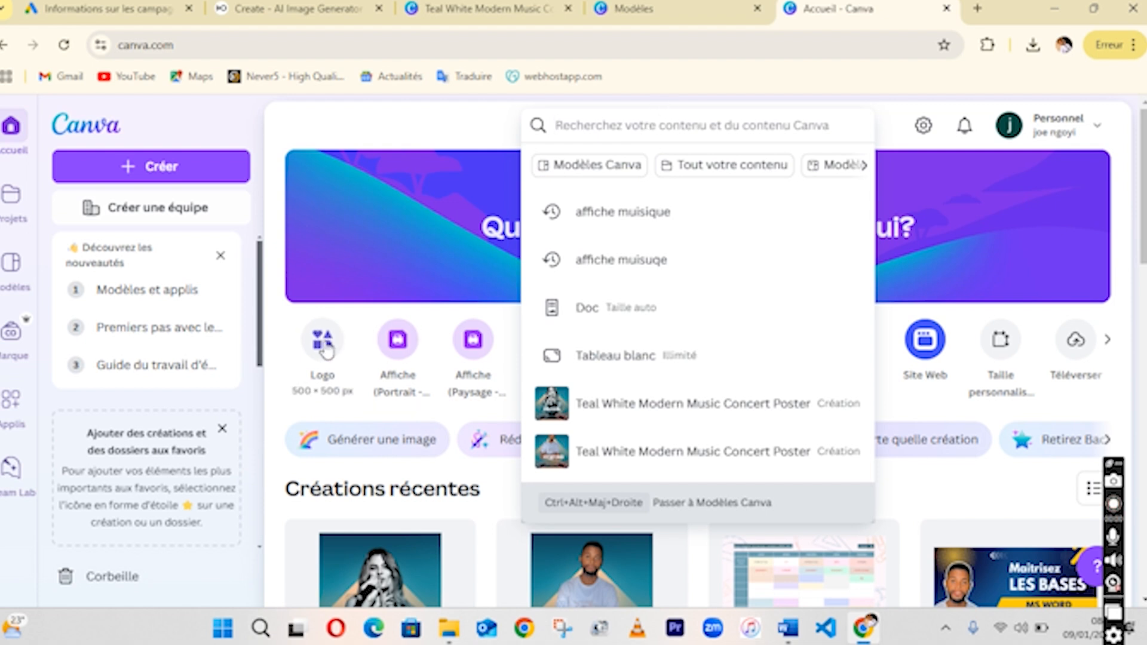
pyautogui.click(390, 335)
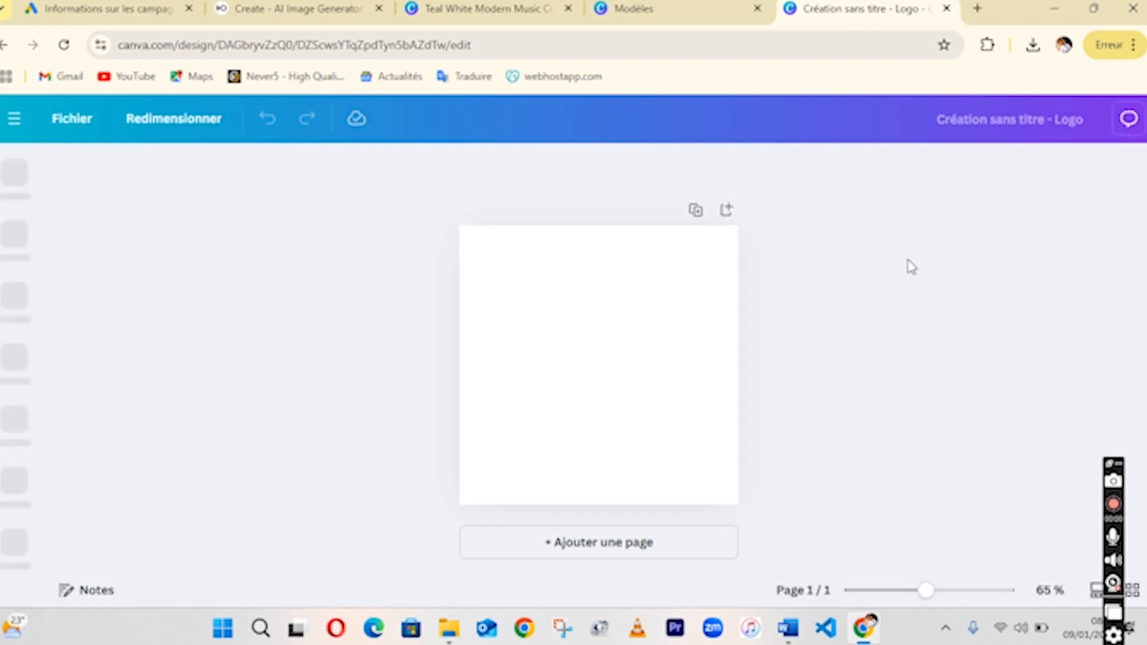
pyautogui.click(18, 120)
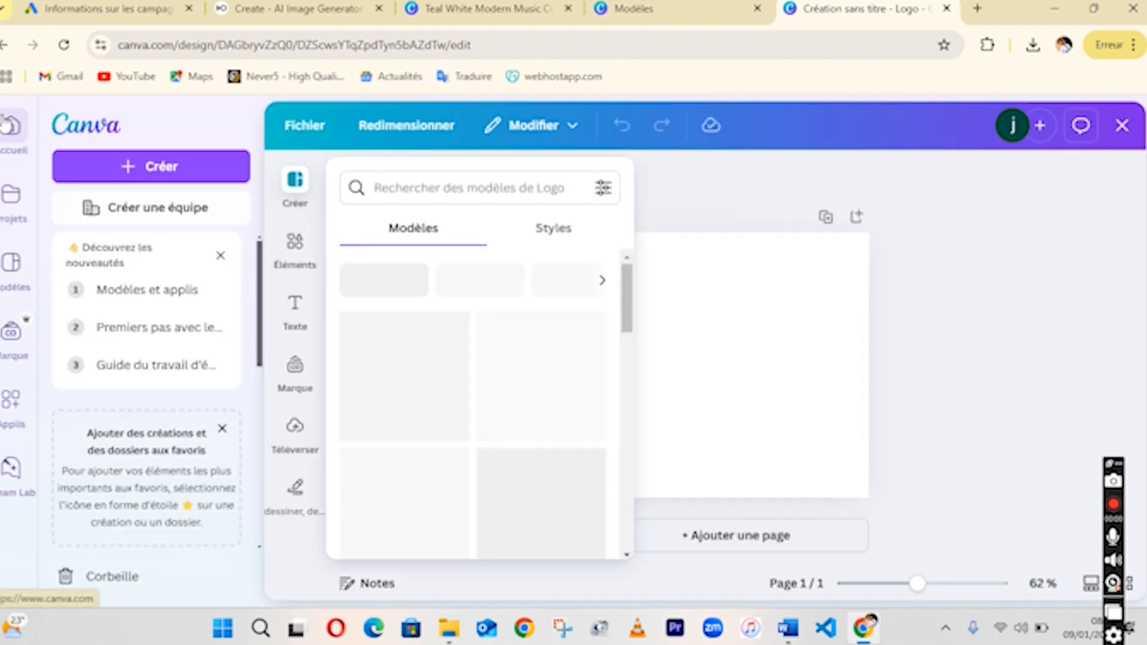
pyautogui.click(7, 125)
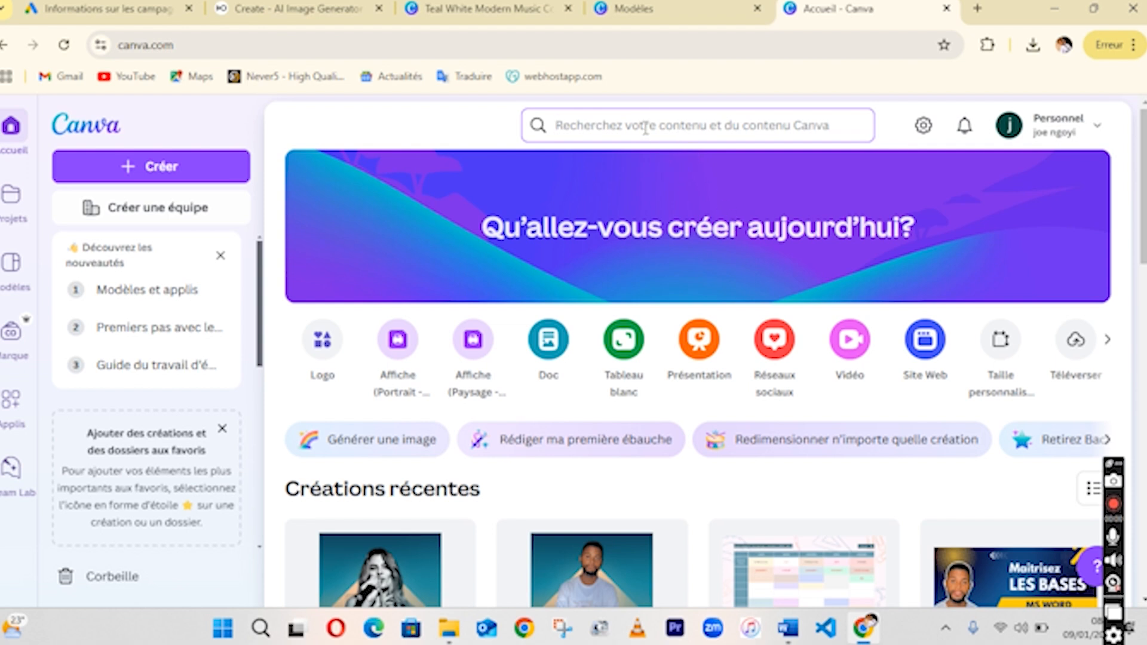
# Search Canva for "logo entreprise" templates.
pyautogui.click(642, 124)
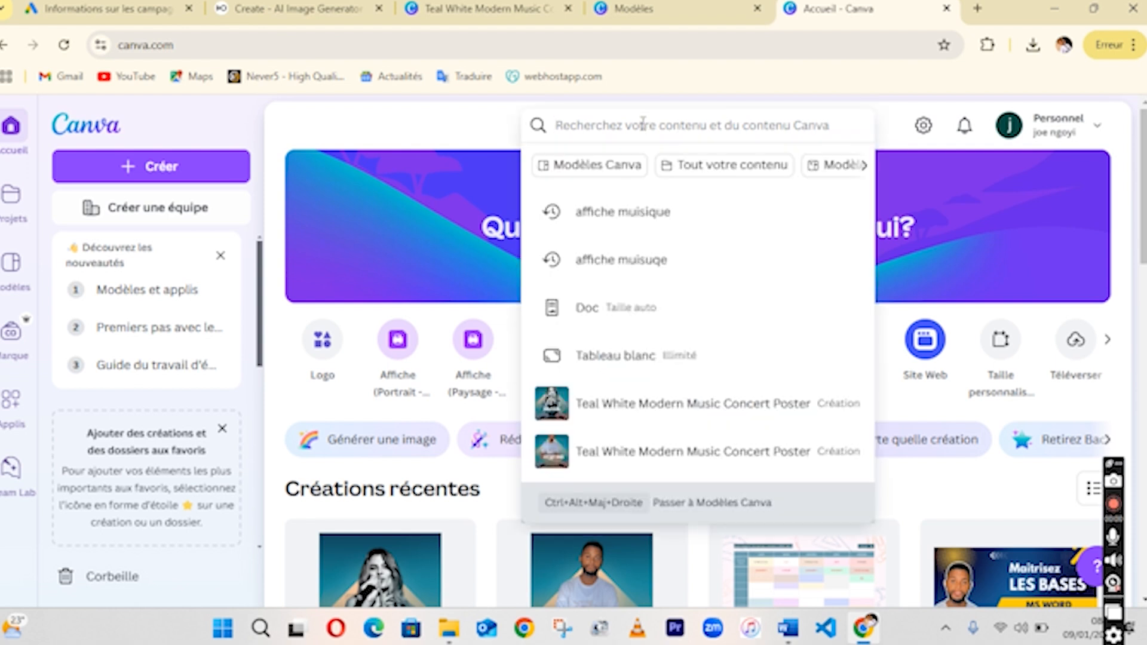
pyautogui.click(395, 138)
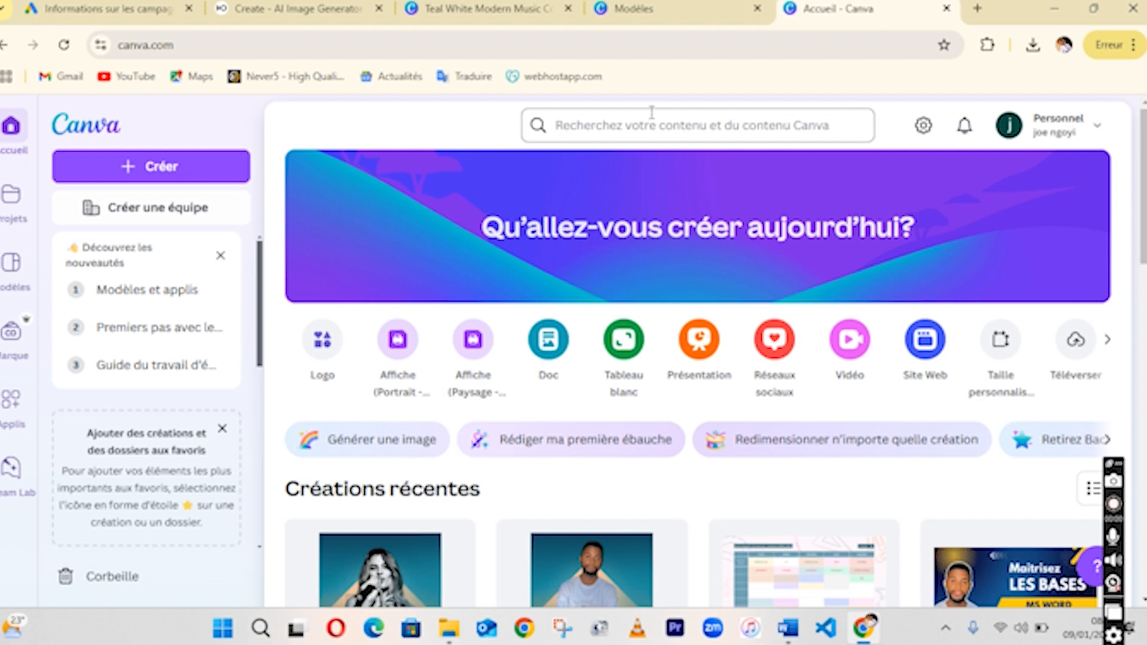
pyautogui.click(682, 127)
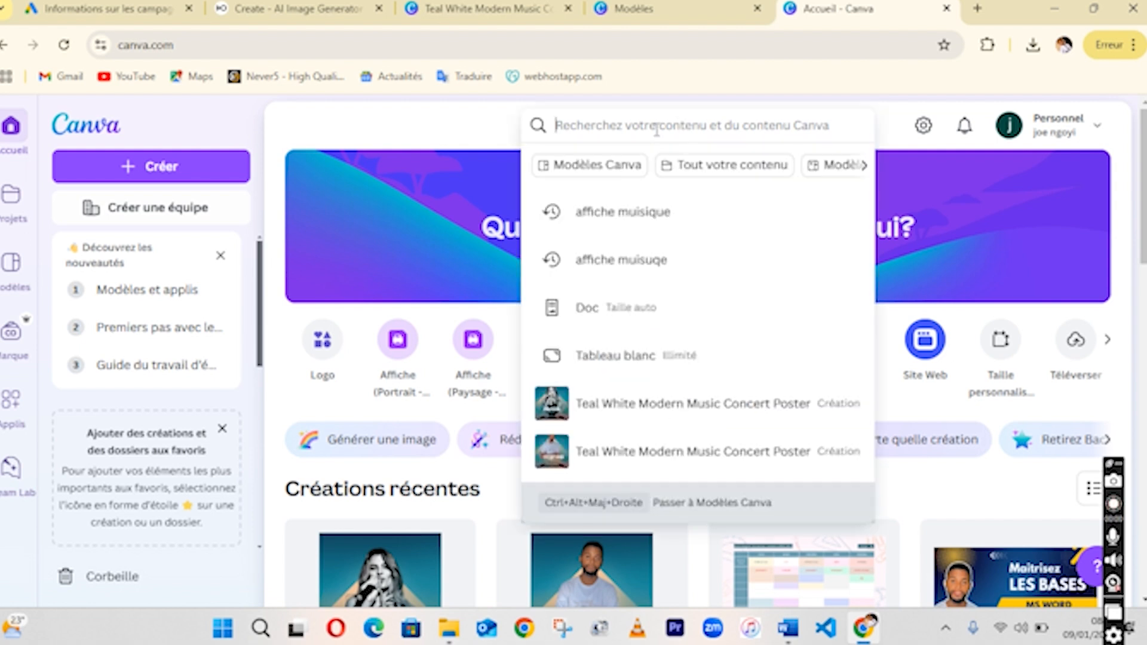
pyautogui.write('l')
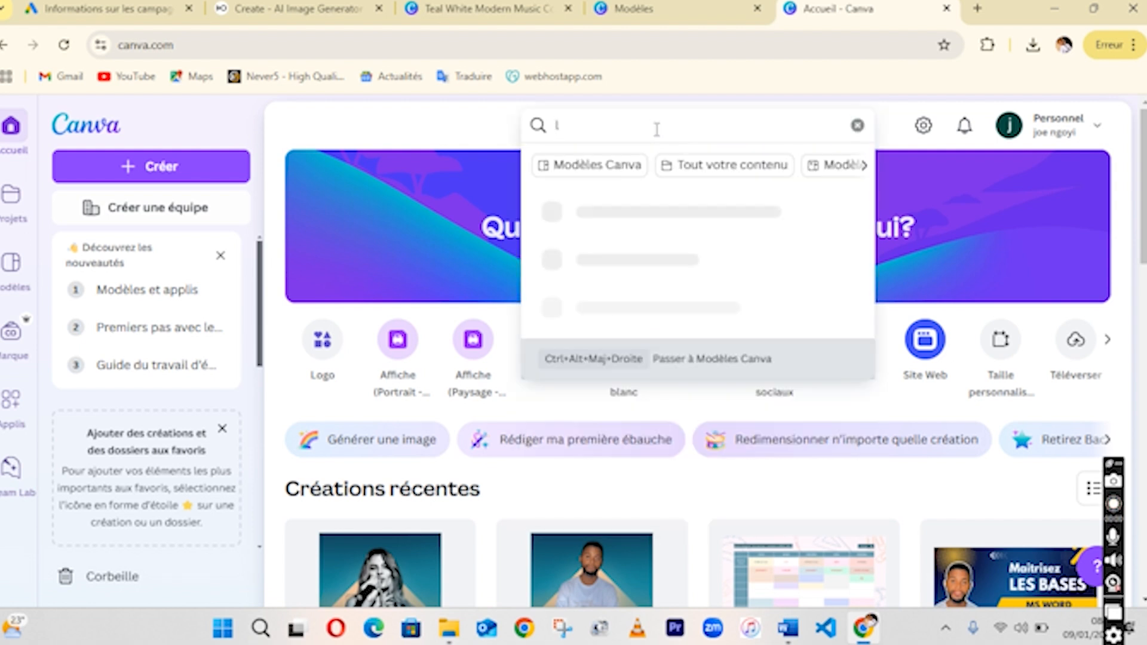
pyautogui.write('ogo entreprise')
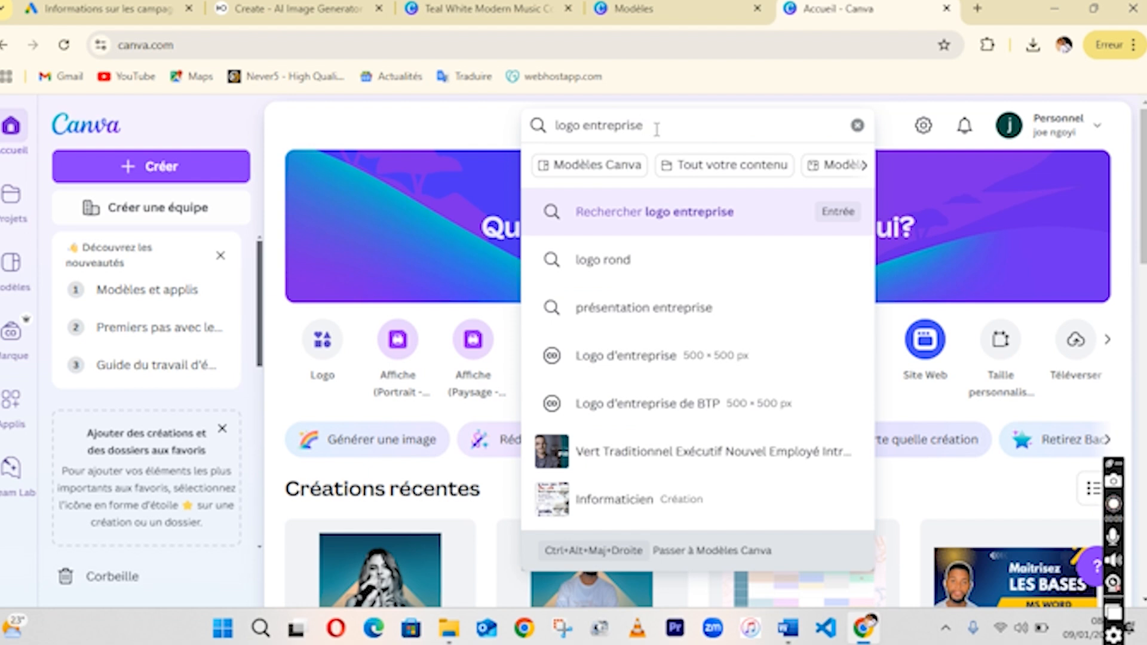
pyautogui.press('Return')
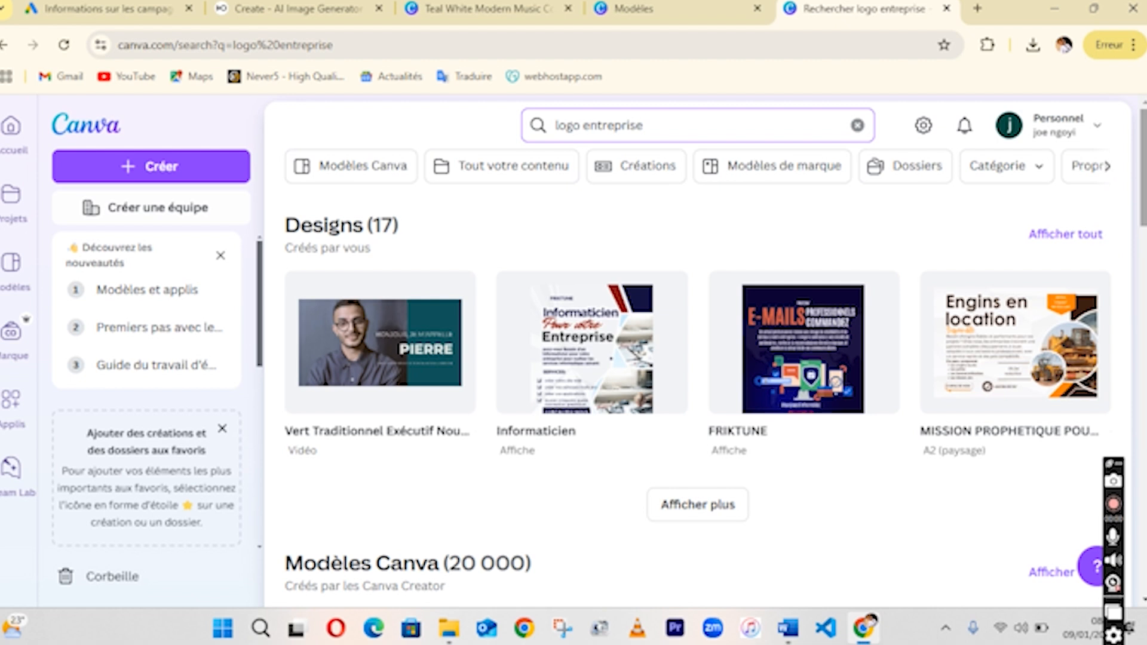
# Browse the logo results and open the Blue Modern Advisors Company Logo template for customization.
pyautogui.moveTo(1142, 198); pyautogui.dragTo(1139, 302)
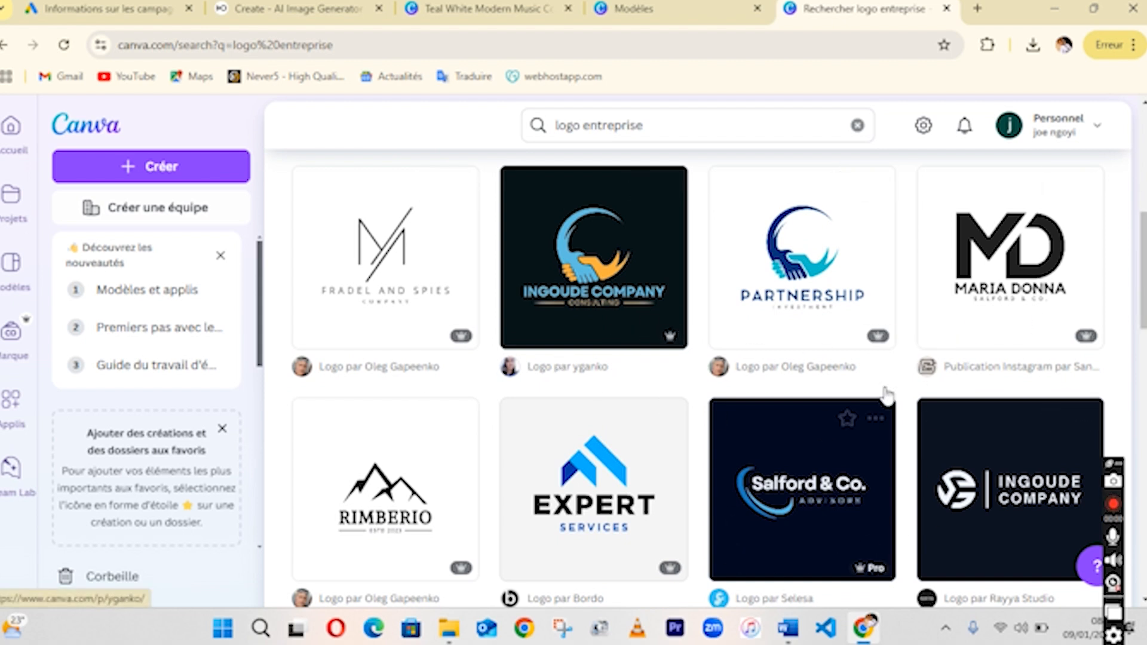
pyautogui.scroll(-8, 699, 376)
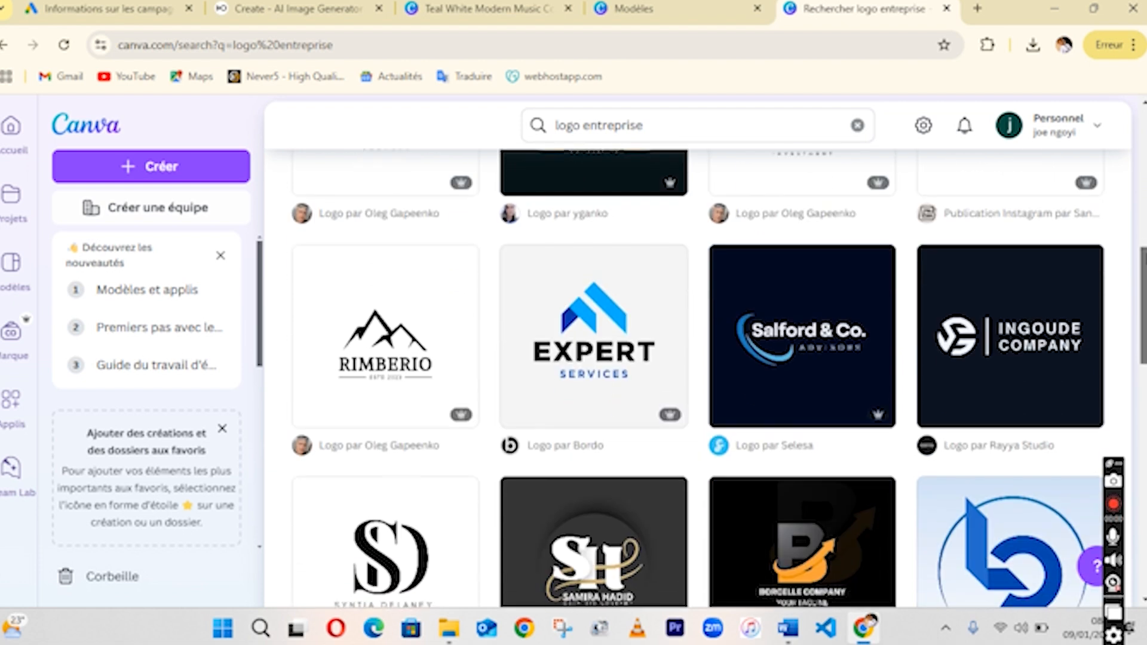
pyautogui.scroll(-2, 699, 377)
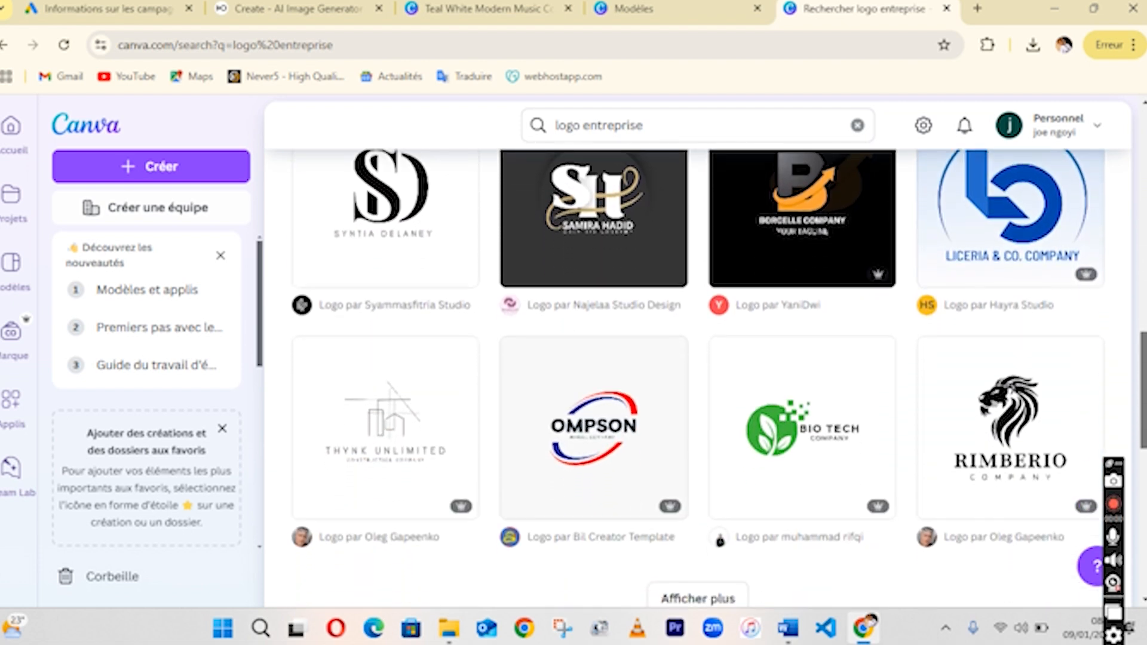
pyautogui.scroll(-3, 699, 376)
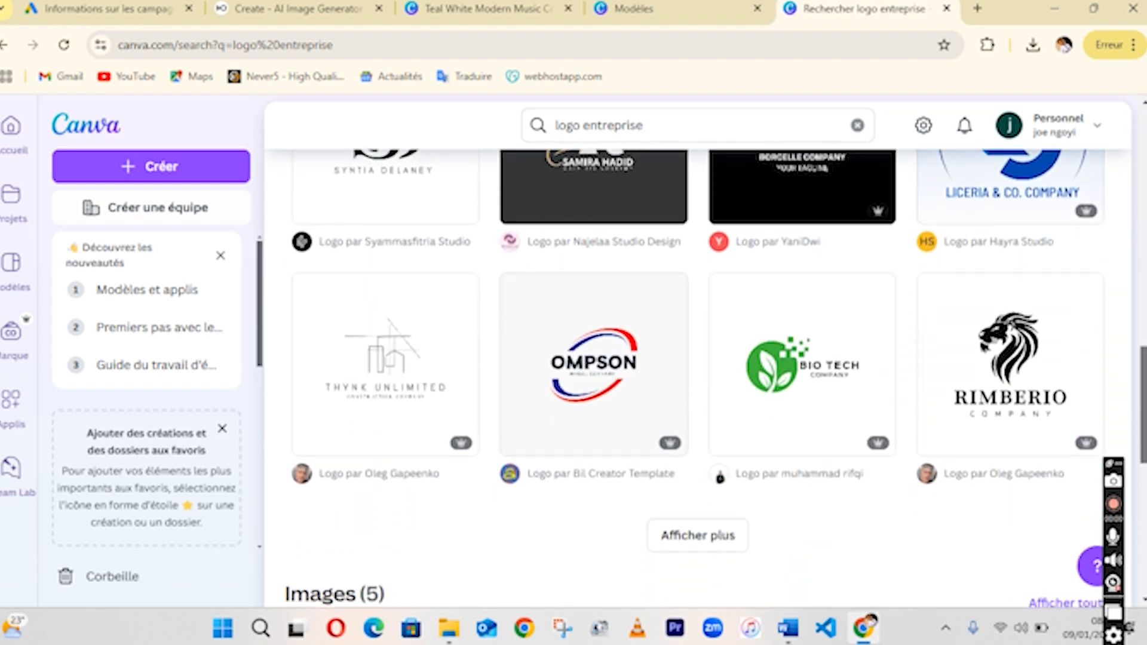
pyautogui.scroll(10, 1131, 289)
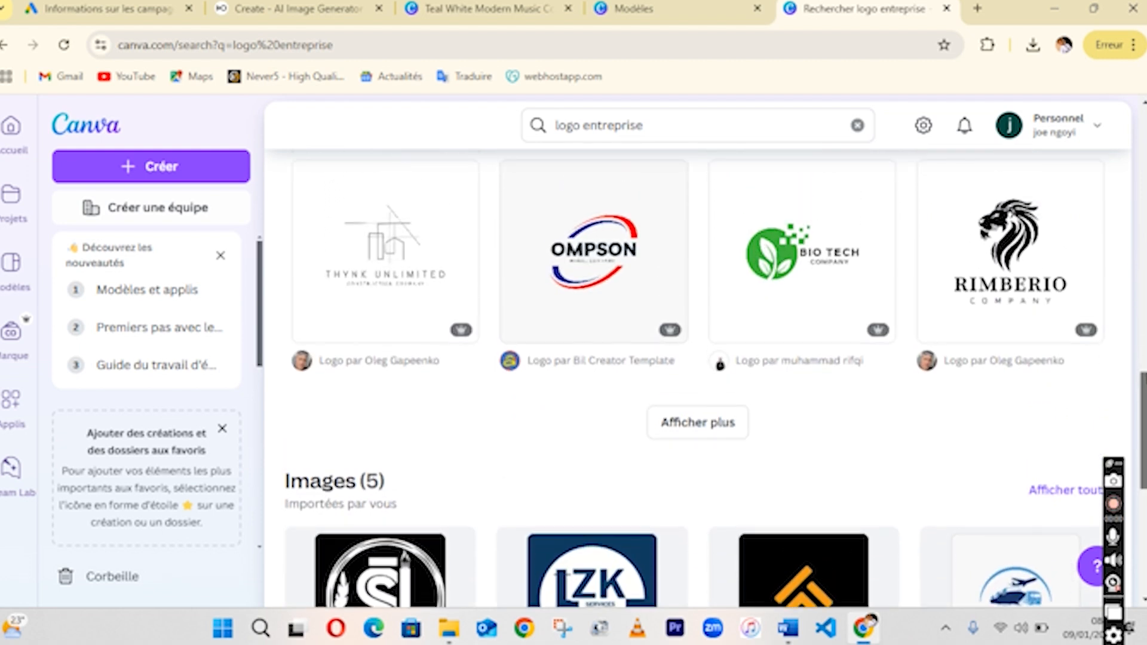
pyautogui.scroll(2, 1131, 288)
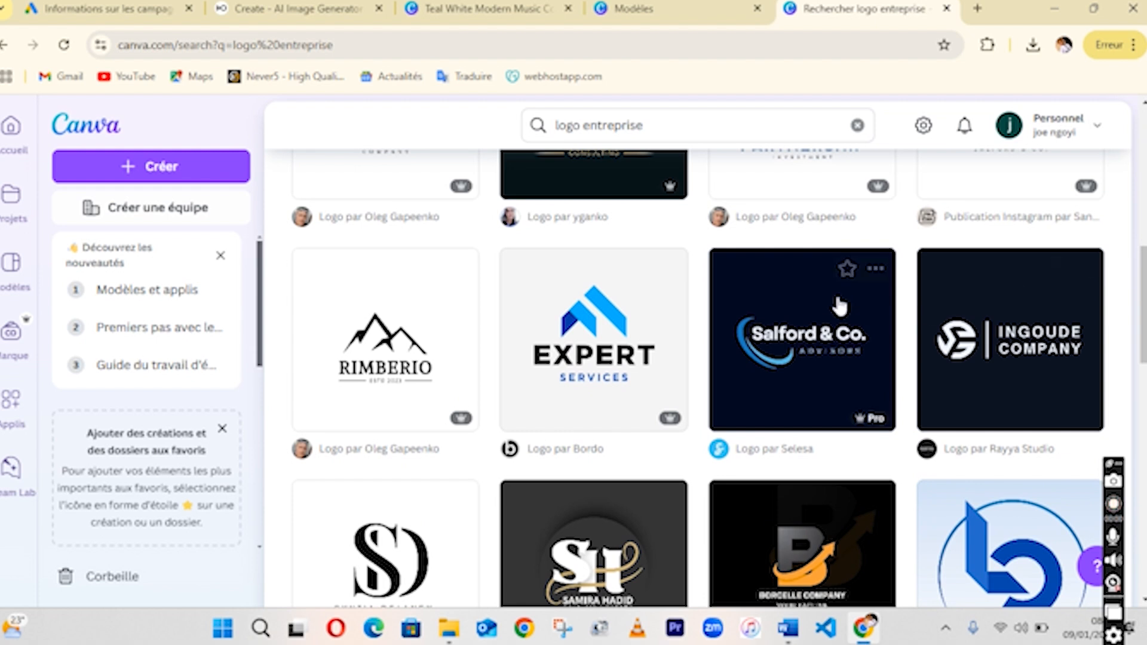
pyautogui.click(796, 346)
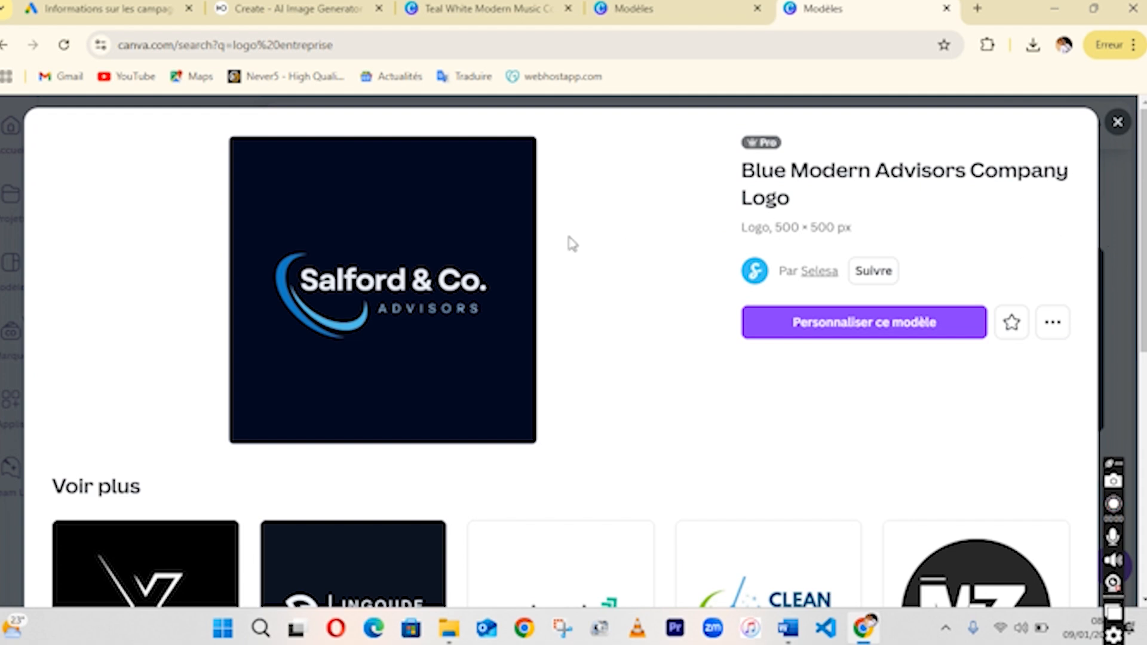
pyautogui.click(872, 321)
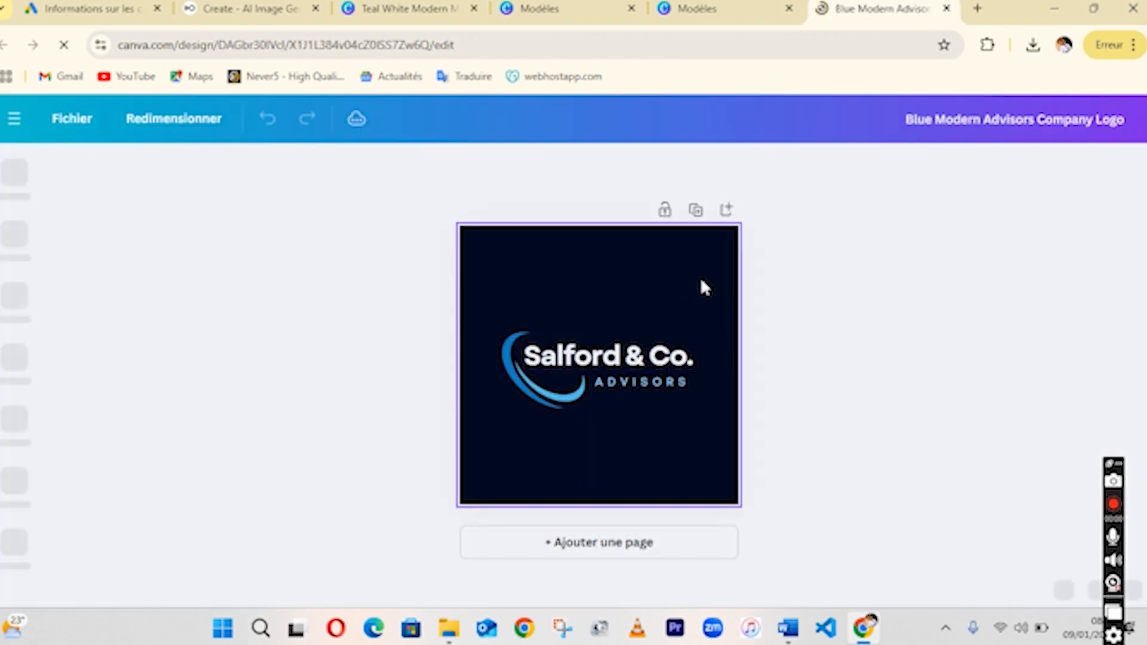
# Replace the logo's company name with Friktune.
pyautogui.click(632, 361)
pyautogui.click(632, 362)
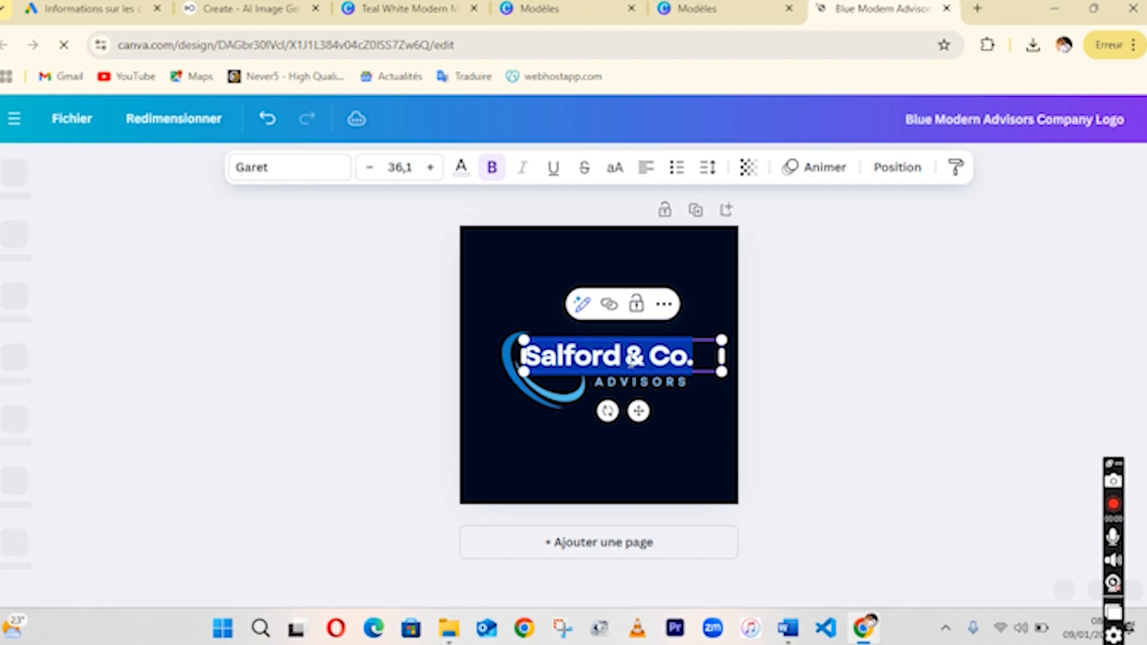
pyautogui.write('Friktune')
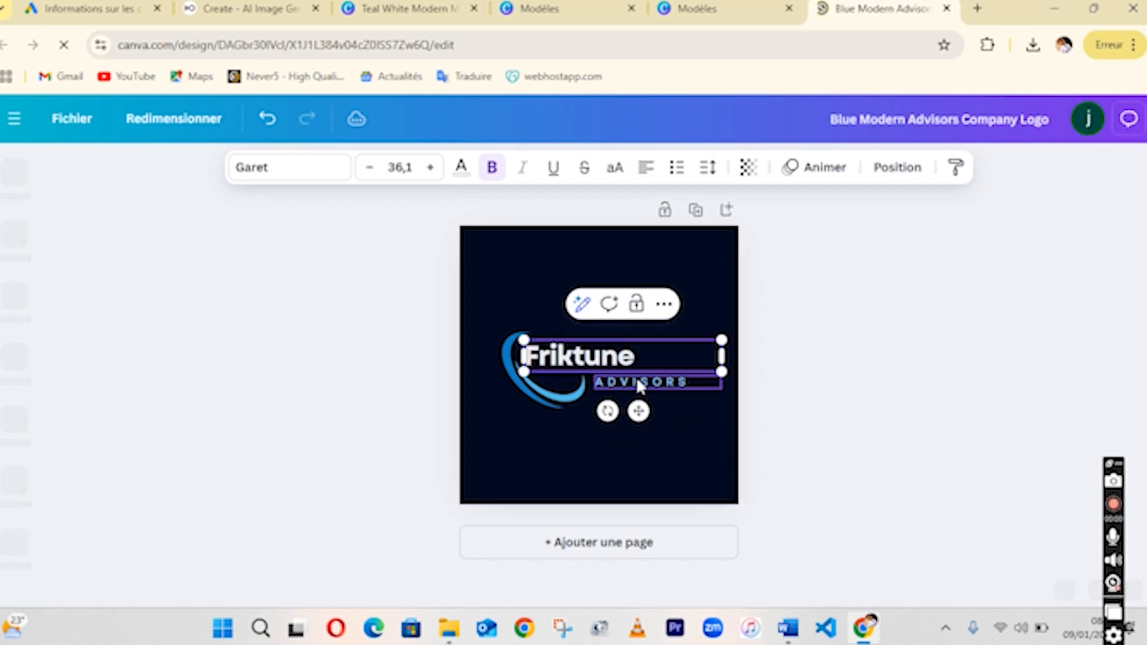
# Replace the ADVISORS tagline with SERVICE.
pyautogui.click(638, 382)
pyautogui.click(638, 382)
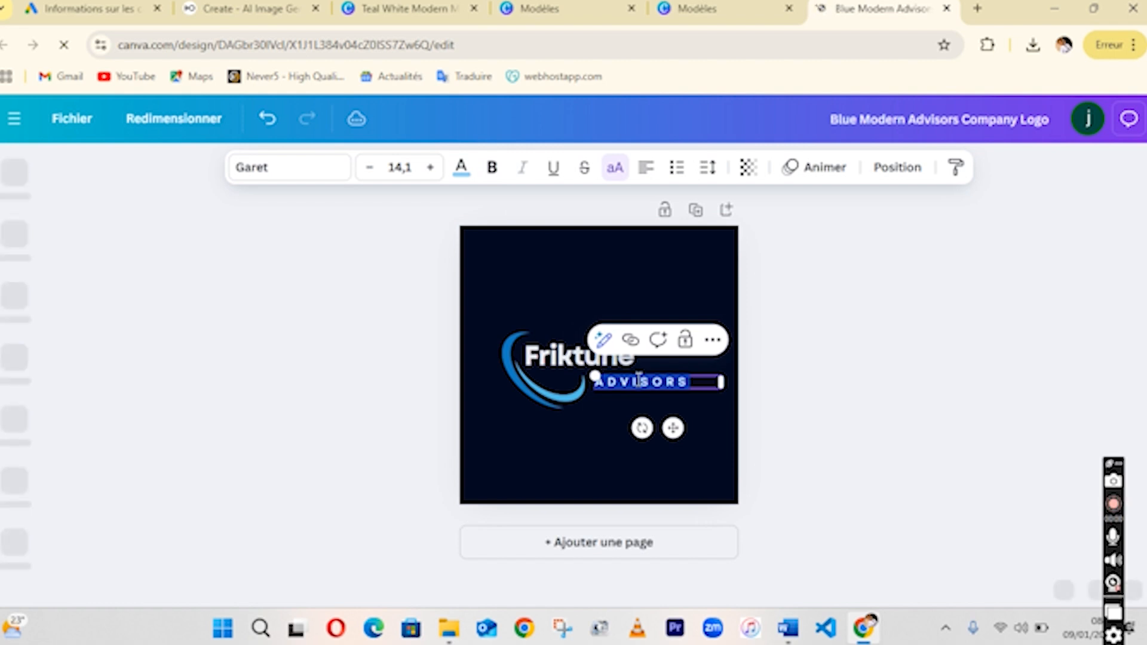
pyautogui.write('SERV')
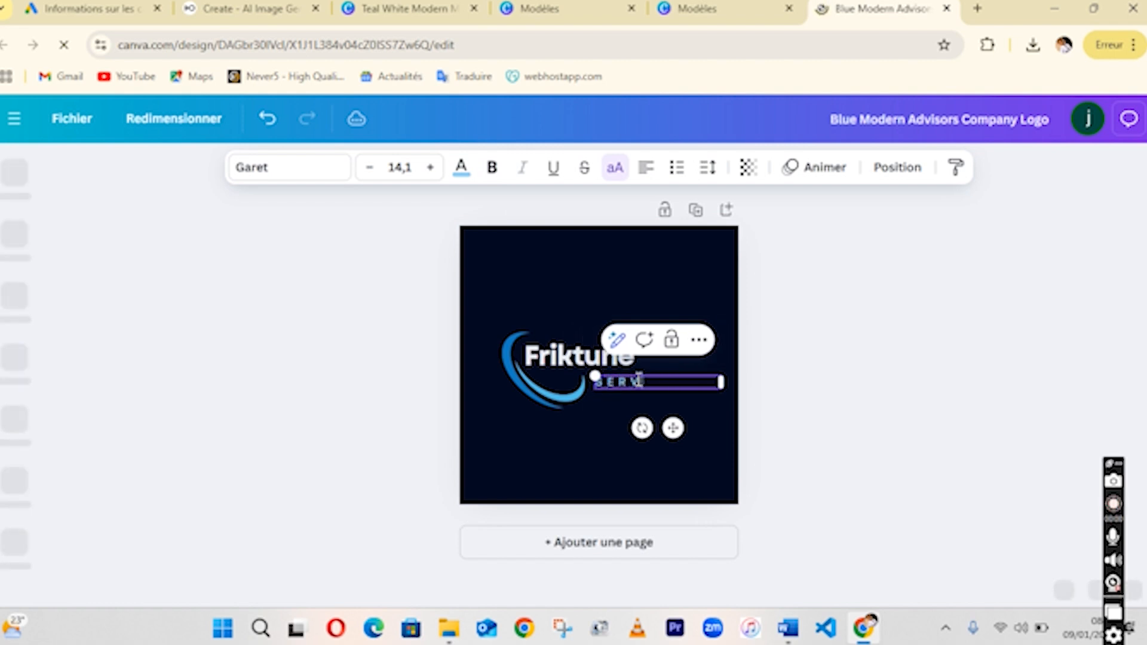
pyautogui.write('ICE')
pyautogui.click(856, 373)
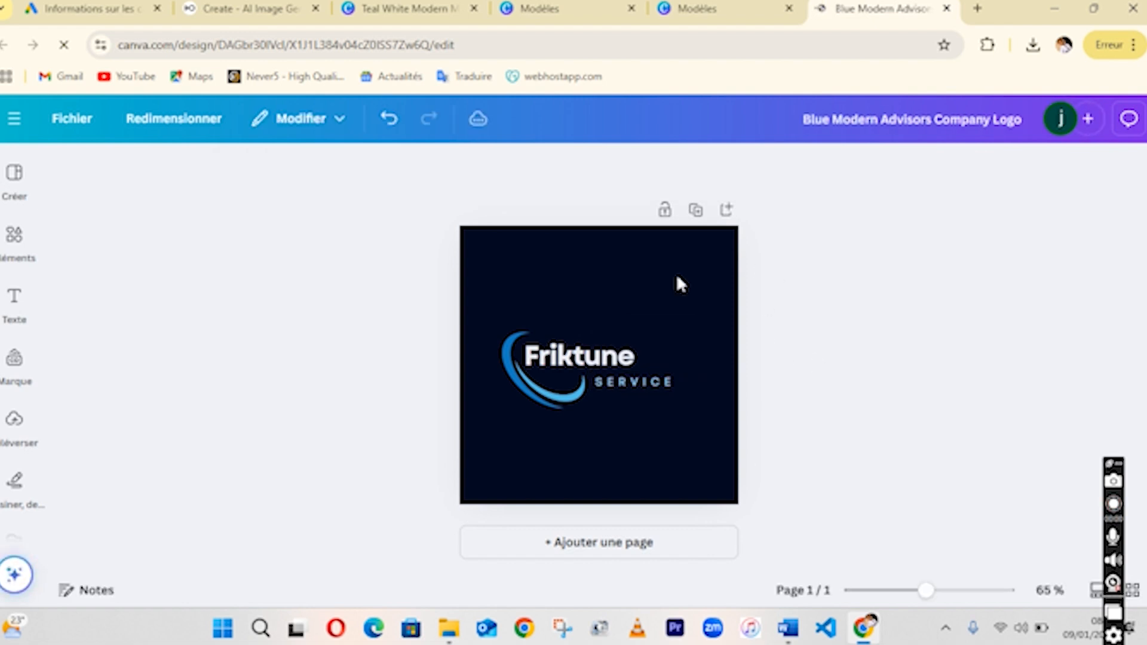
# Try several colour palettes and font combinations from the design styles on the logo.
pyautogui.click(590, 280)
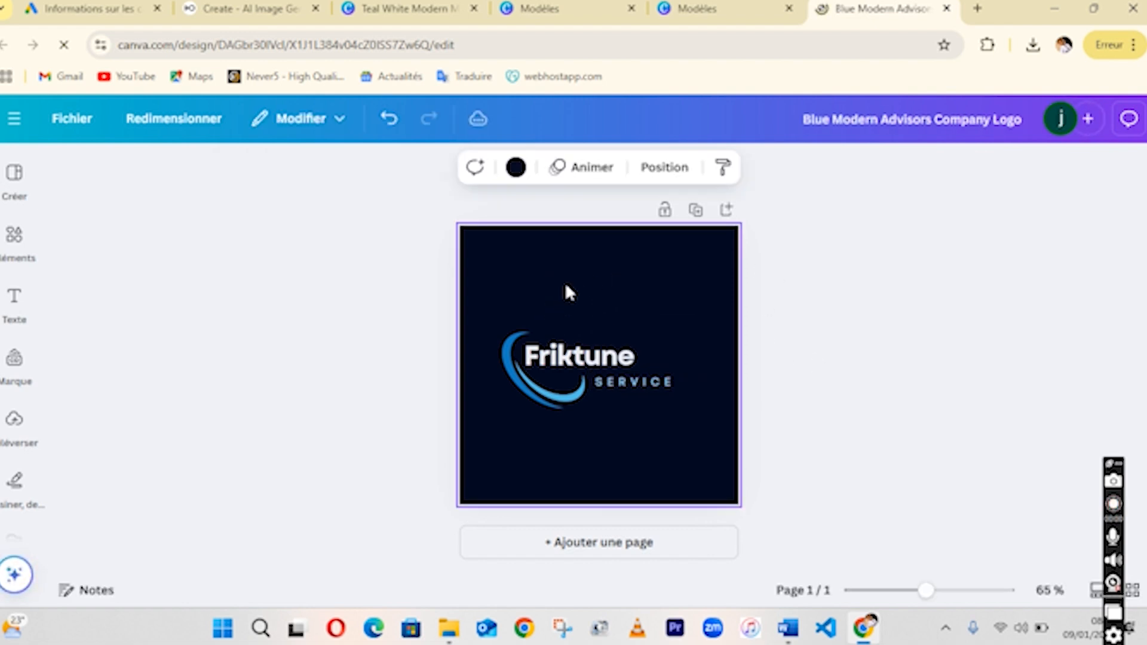
pyautogui.click(22, 178)
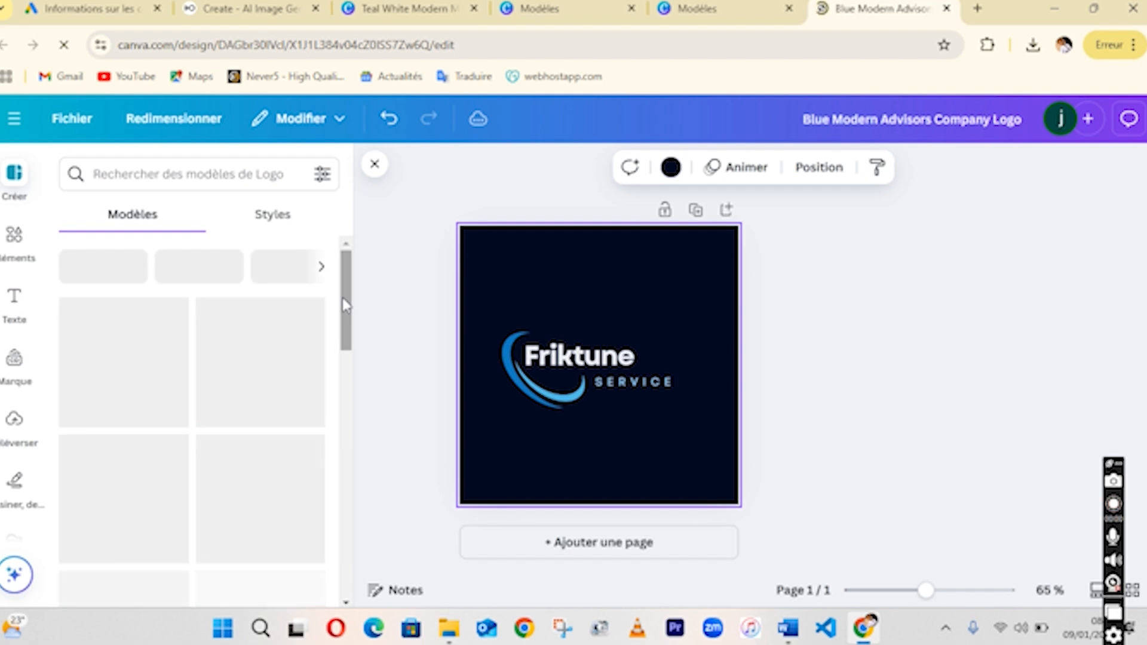
pyautogui.moveTo(343, 302); pyautogui.dragTo(296, 231)
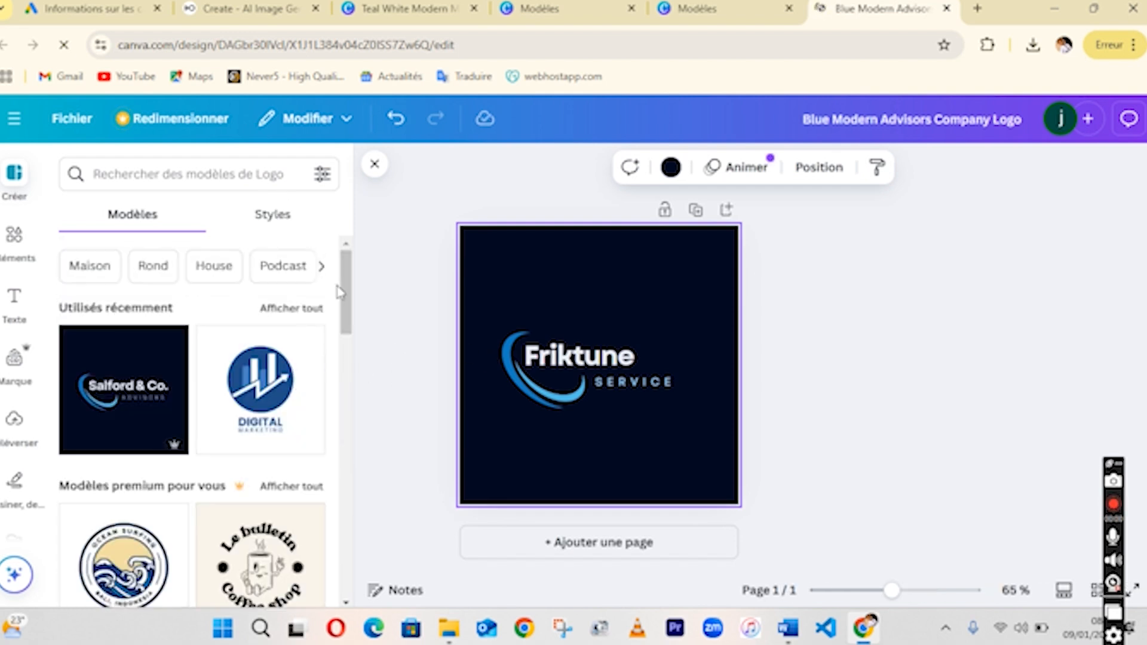
pyautogui.moveTo(342, 292); pyautogui.dragTo(323, 235)
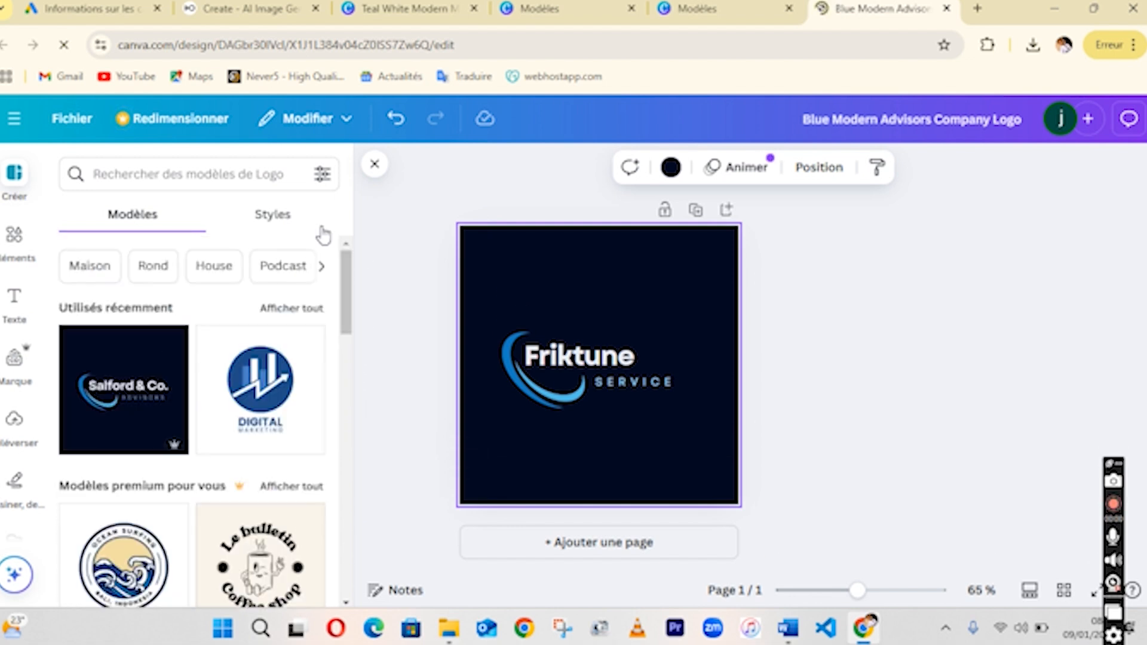
pyautogui.click(276, 226)
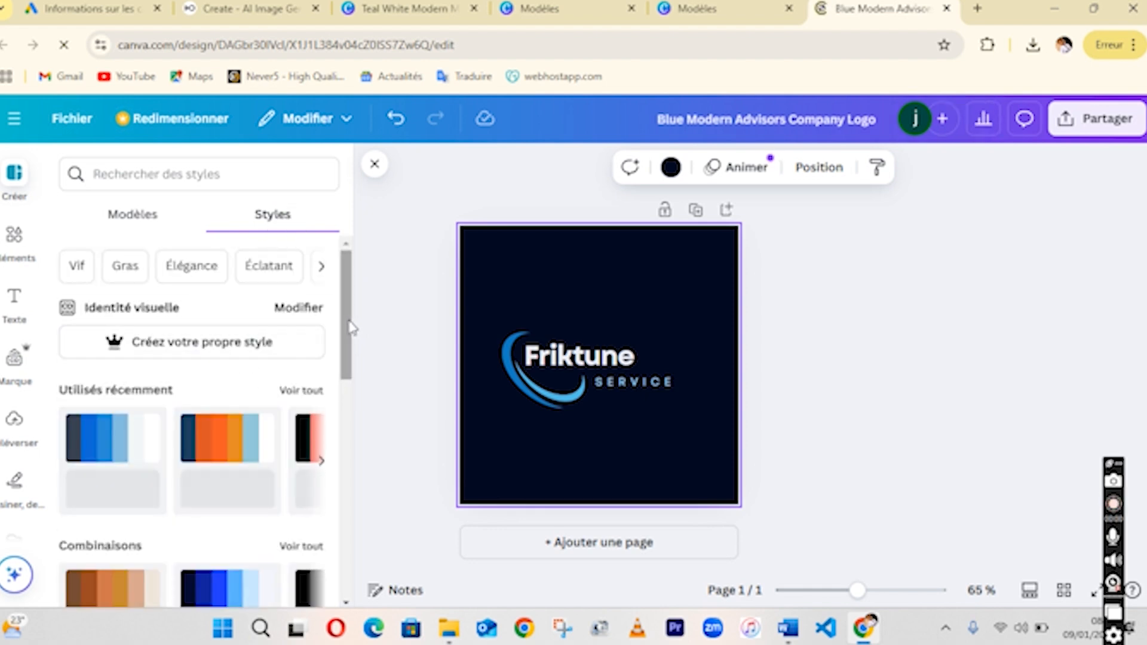
pyautogui.moveTo(350, 328); pyautogui.dragTo(356, 366)
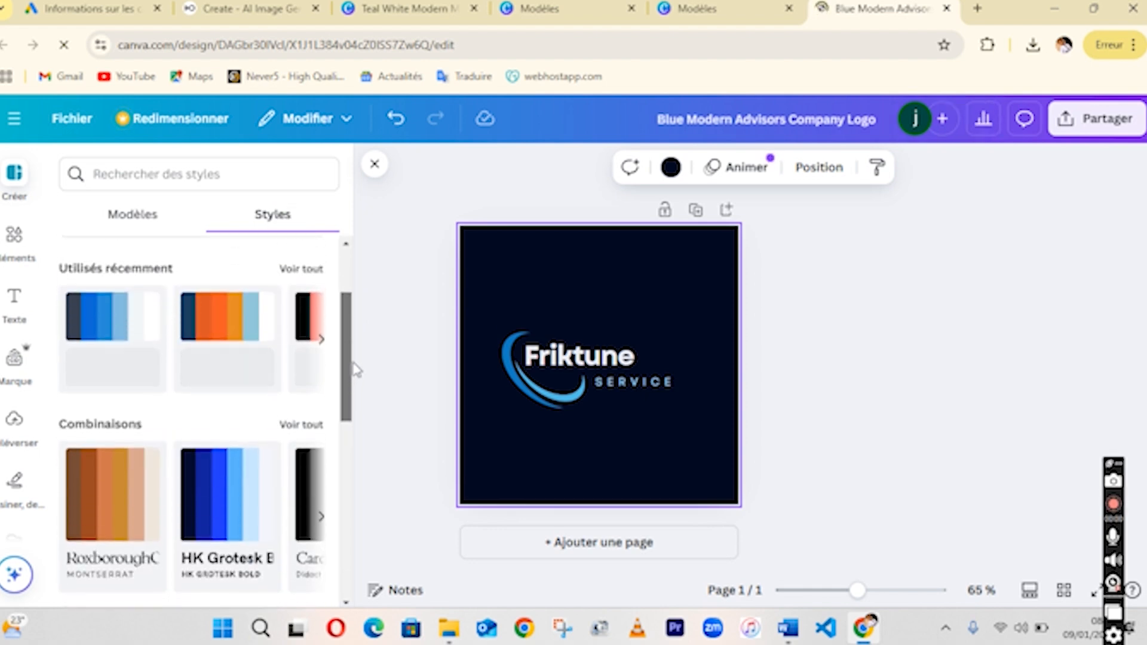
pyautogui.click(230, 322)
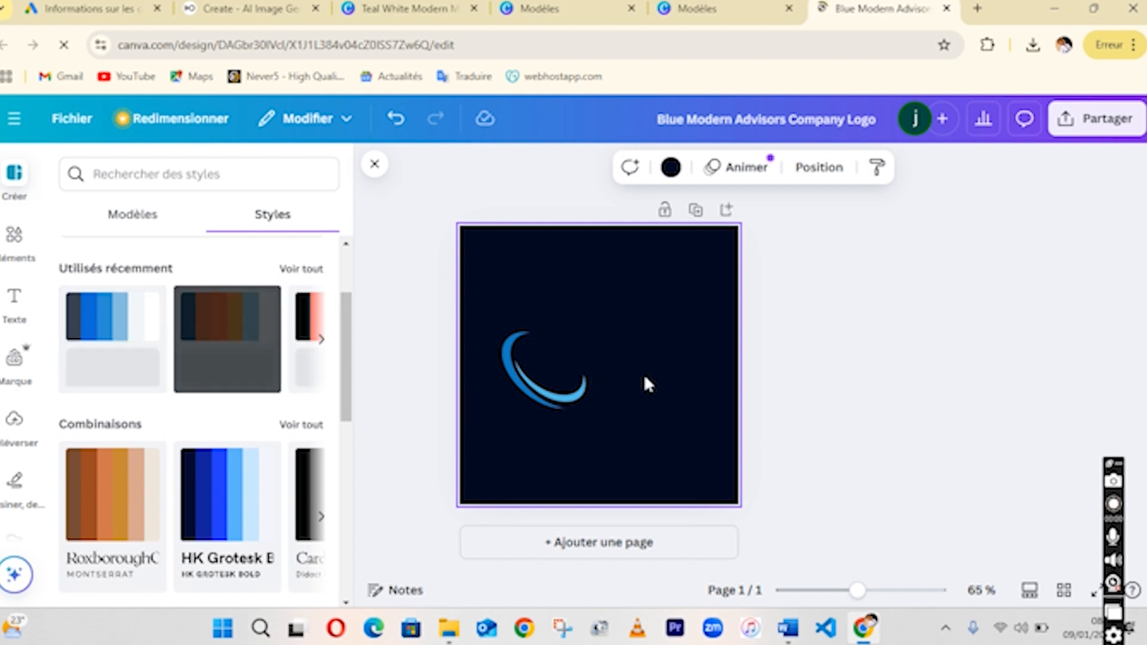
pyautogui.click(114, 332)
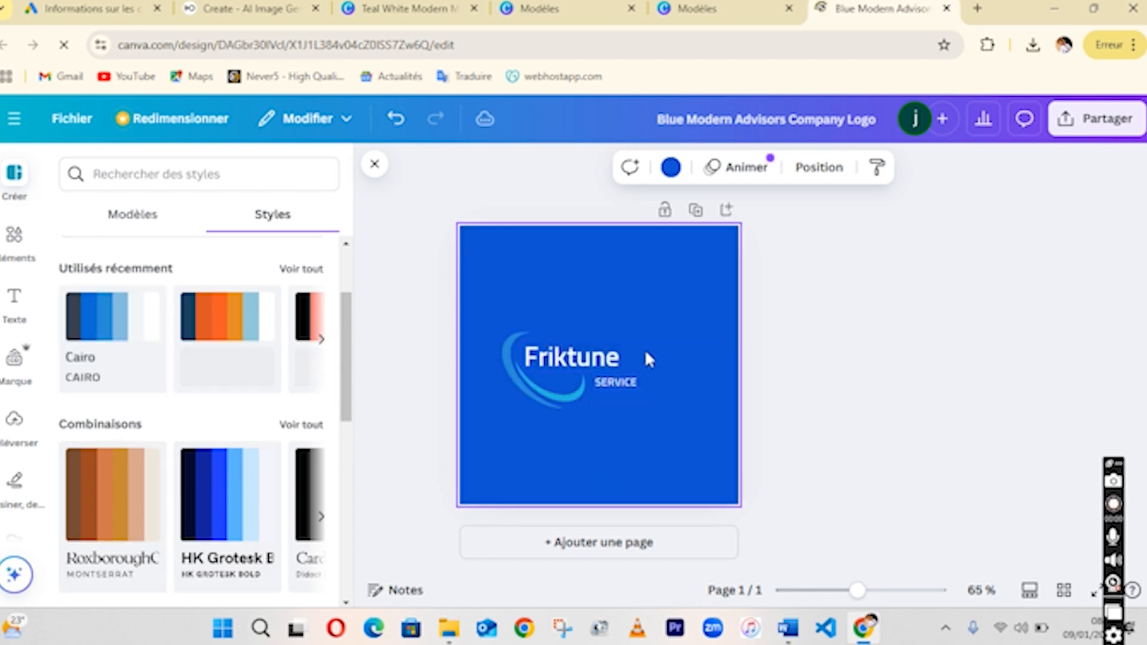
pyautogui.click(115, 484)
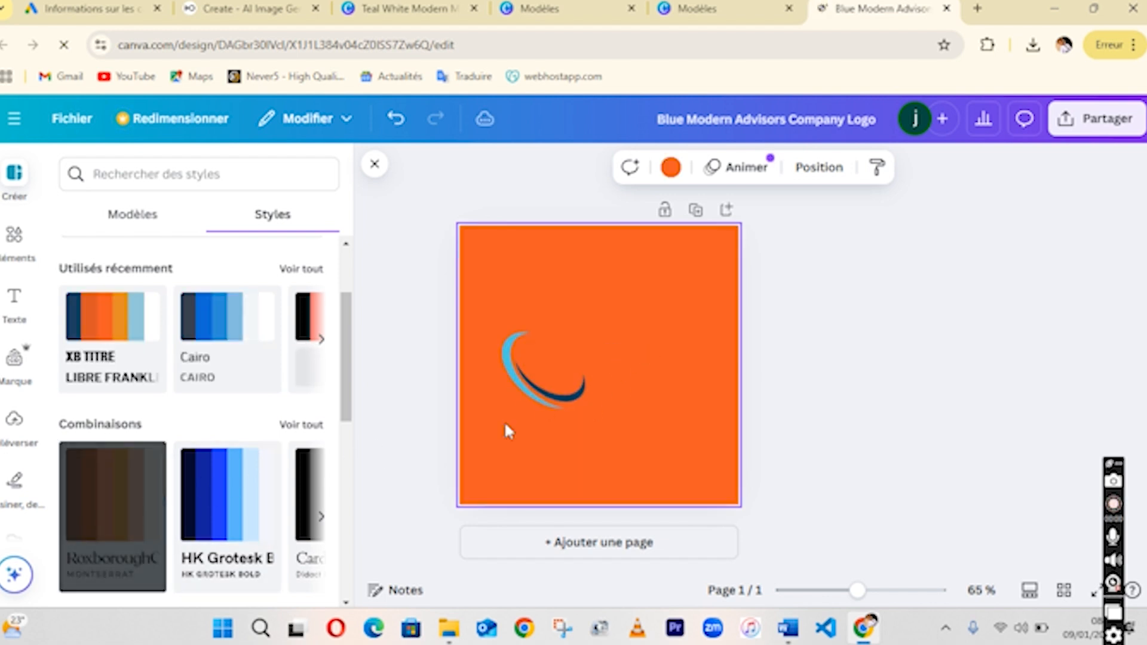
pyautogui.click(225, 497)
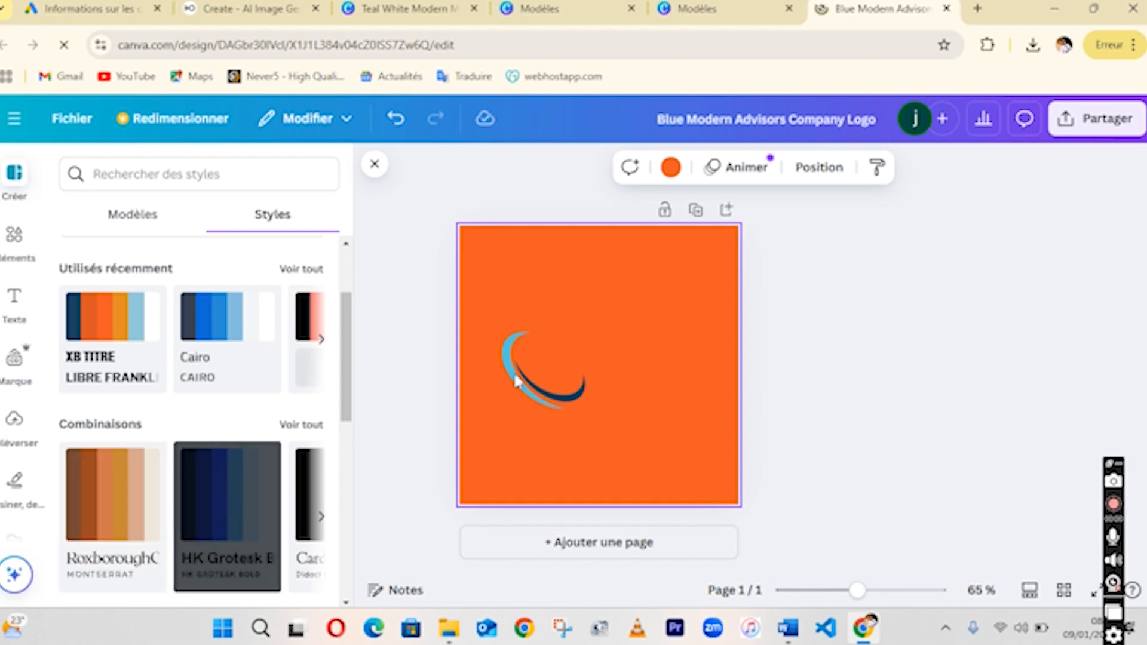
# Apply the blue Cairo style to the logo.
pyautogui.moveTo(348, 396); pyautogui.dragTo(356, 526)
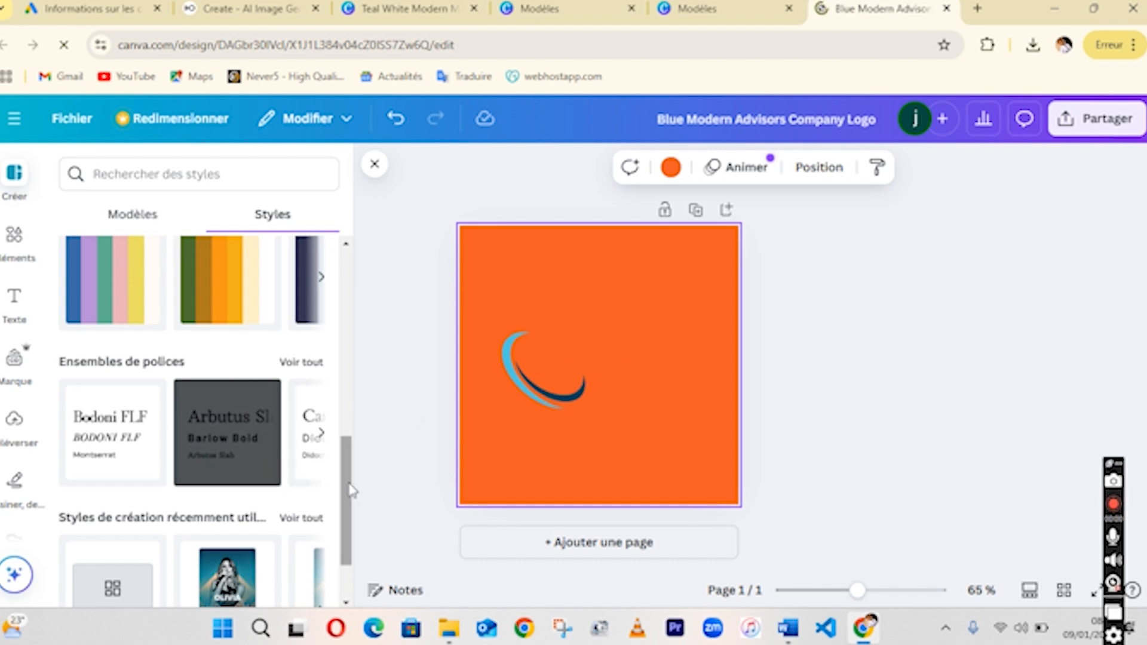
pyautogui.moveTo(346, 491); pyautogui.dragTo(327, 309)
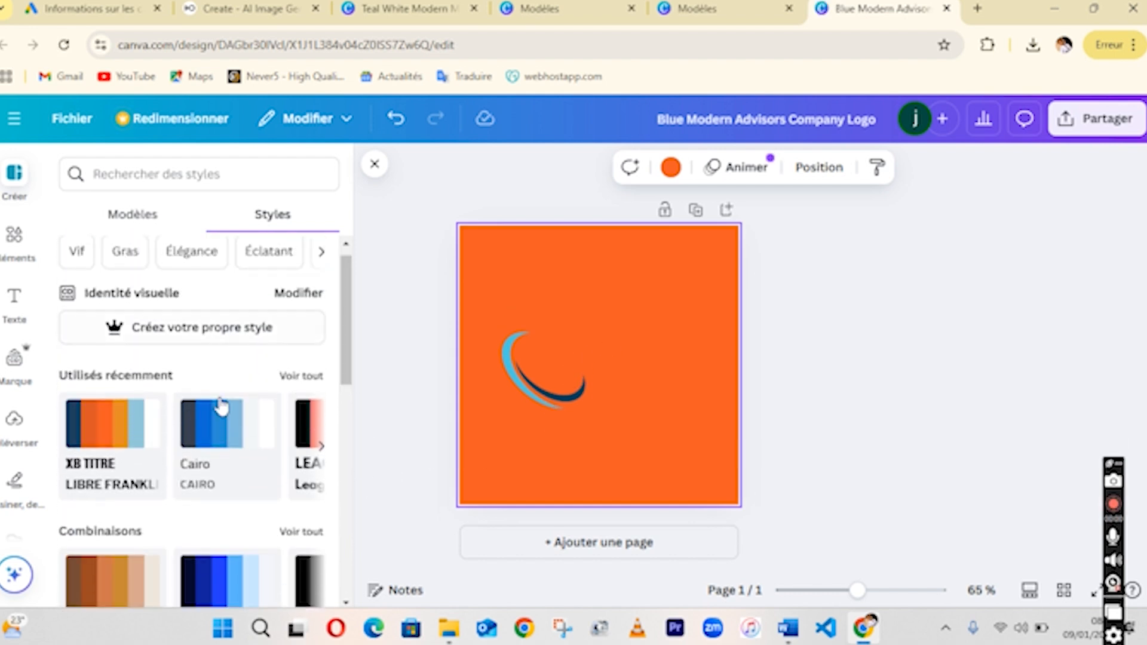
pyautogui.click(192, 417)
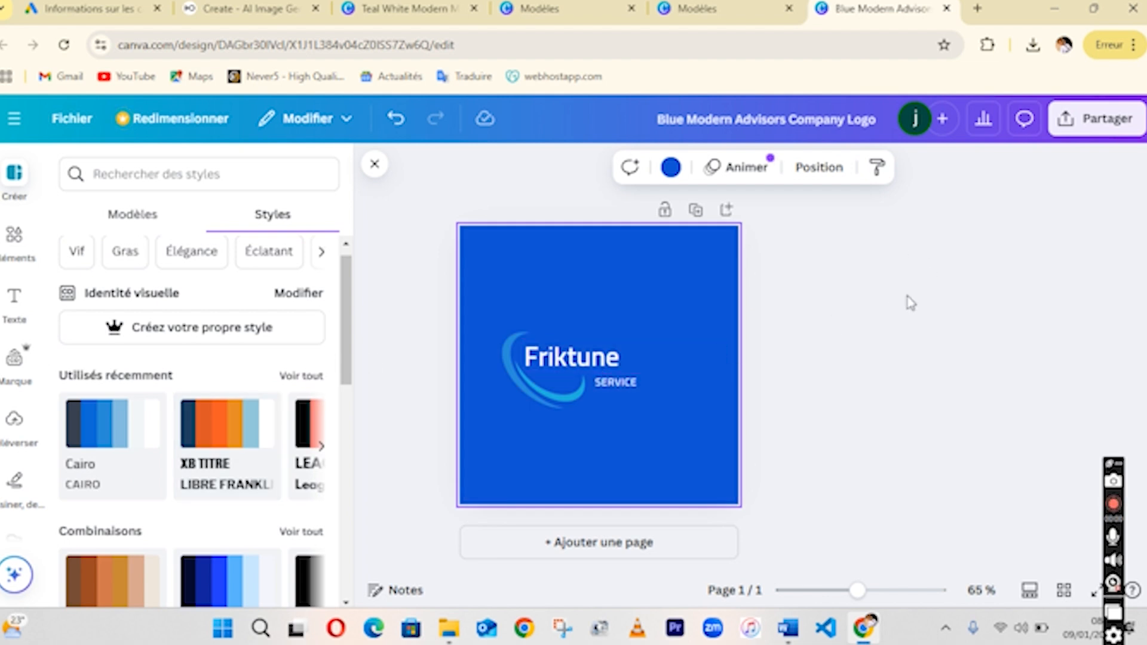
pyautogui.click(891, 321)
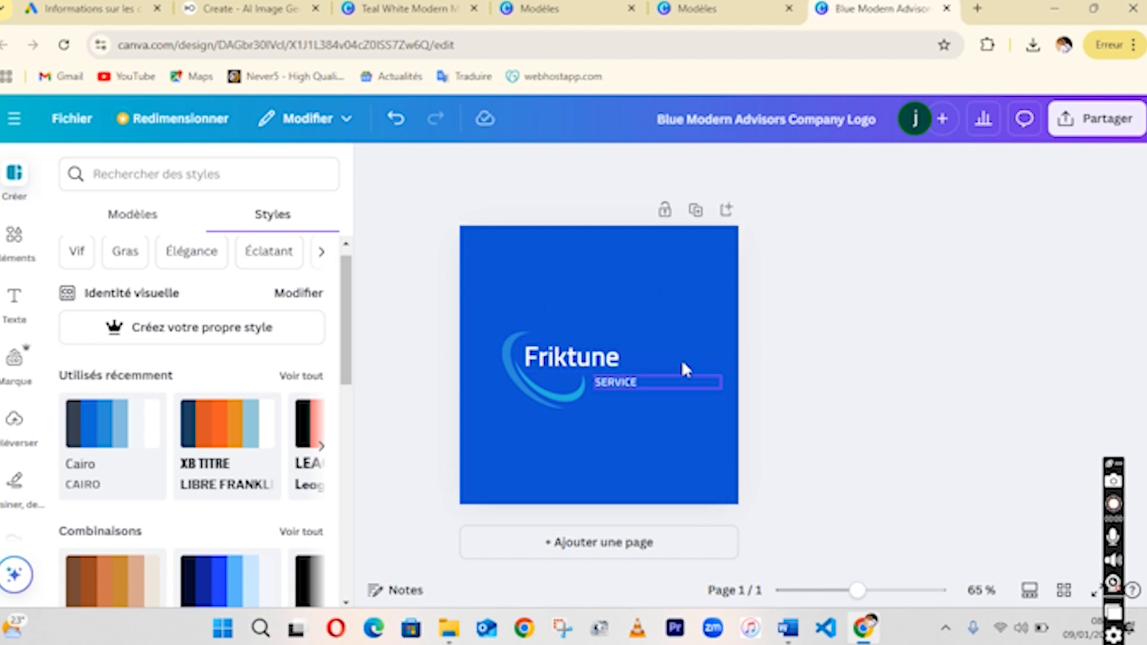
# Download the logo as a PNG at size 2, 1000 × 1000 px.
pyautogui.click(1096, 119)
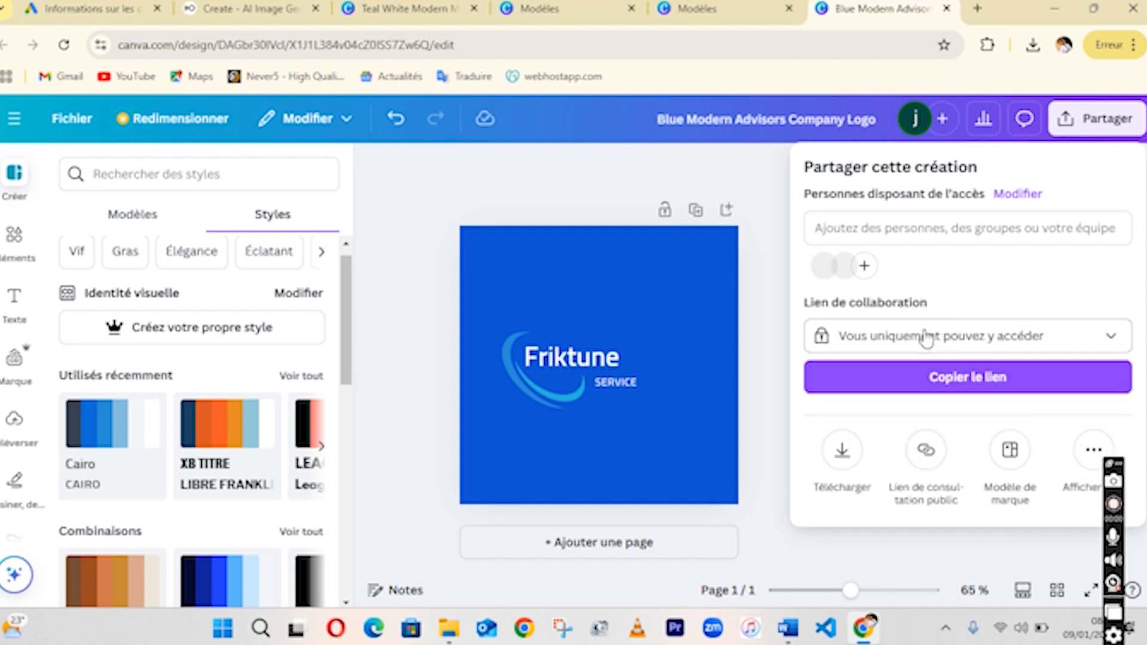
pyautogui.click(842, 453)
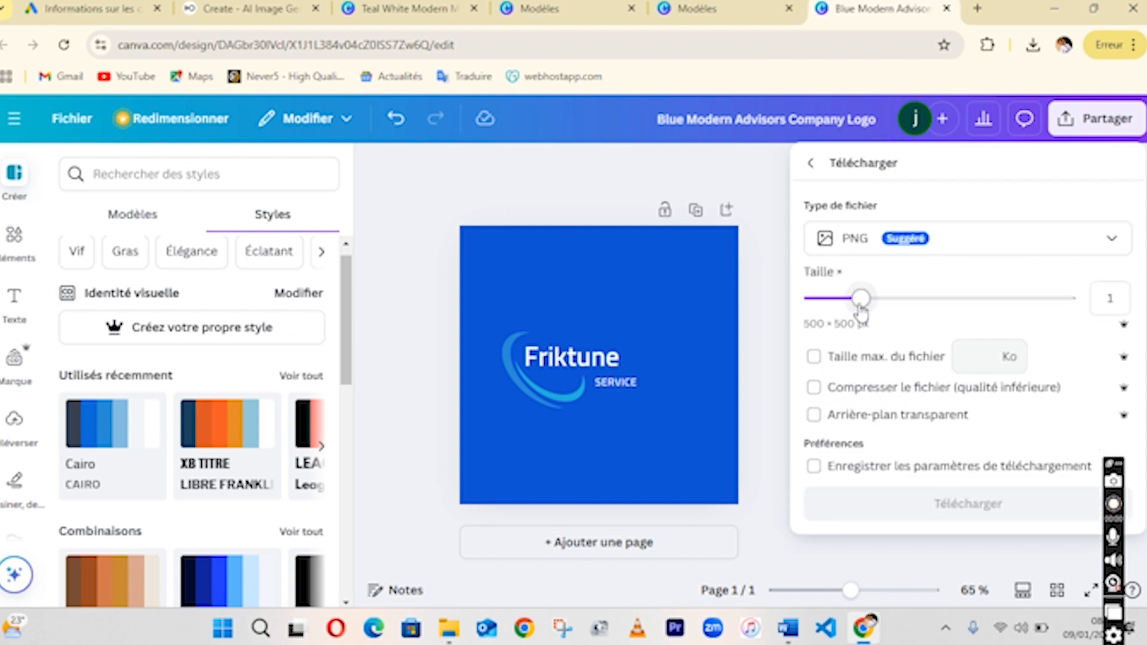
pyautogui.moveTo(861, 299); pyautogui.dragTo(957, 297)
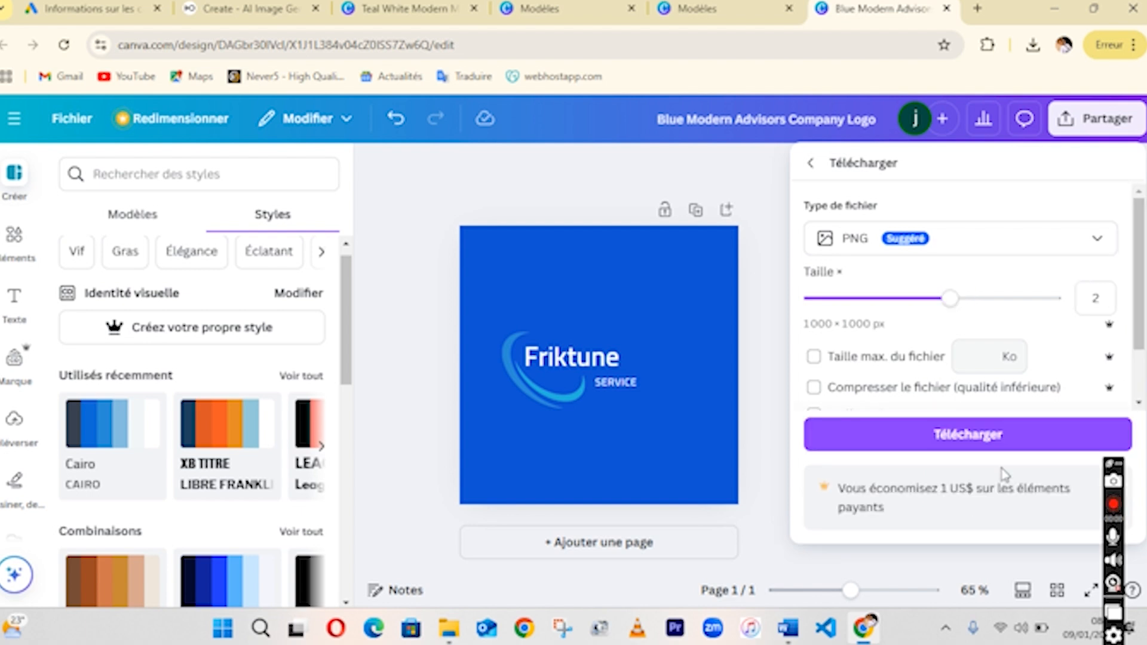
pyautogui.click(973, 436)
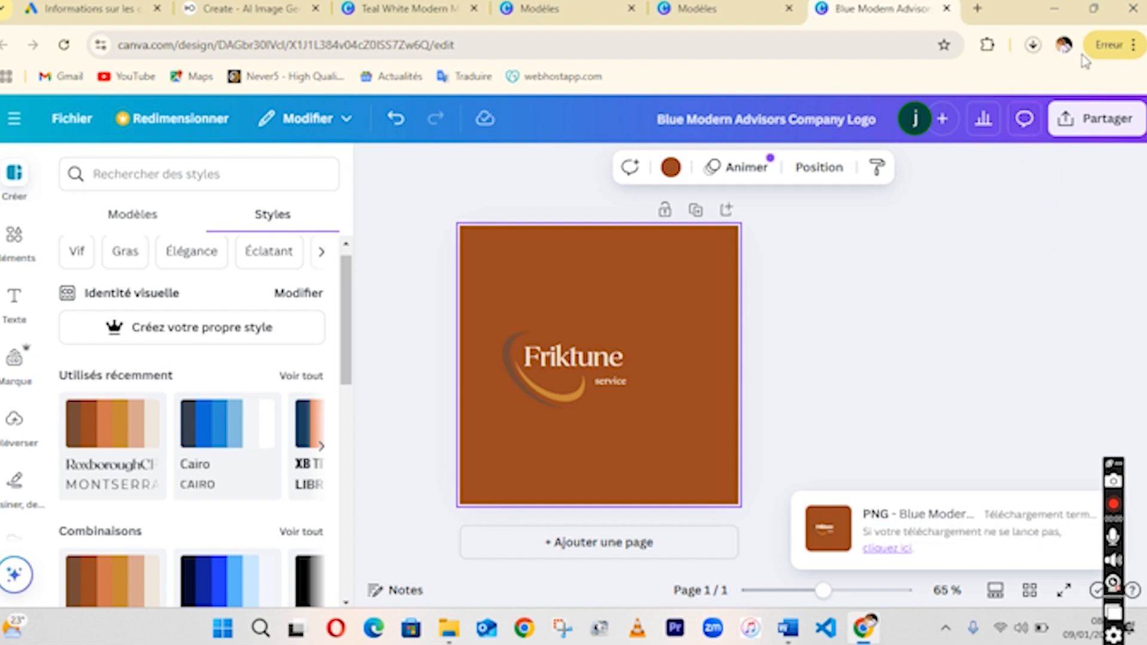
# Open the downloaded logo file in its folder from the download history, then return to the browser.
pyautogui.click(1032, 44)
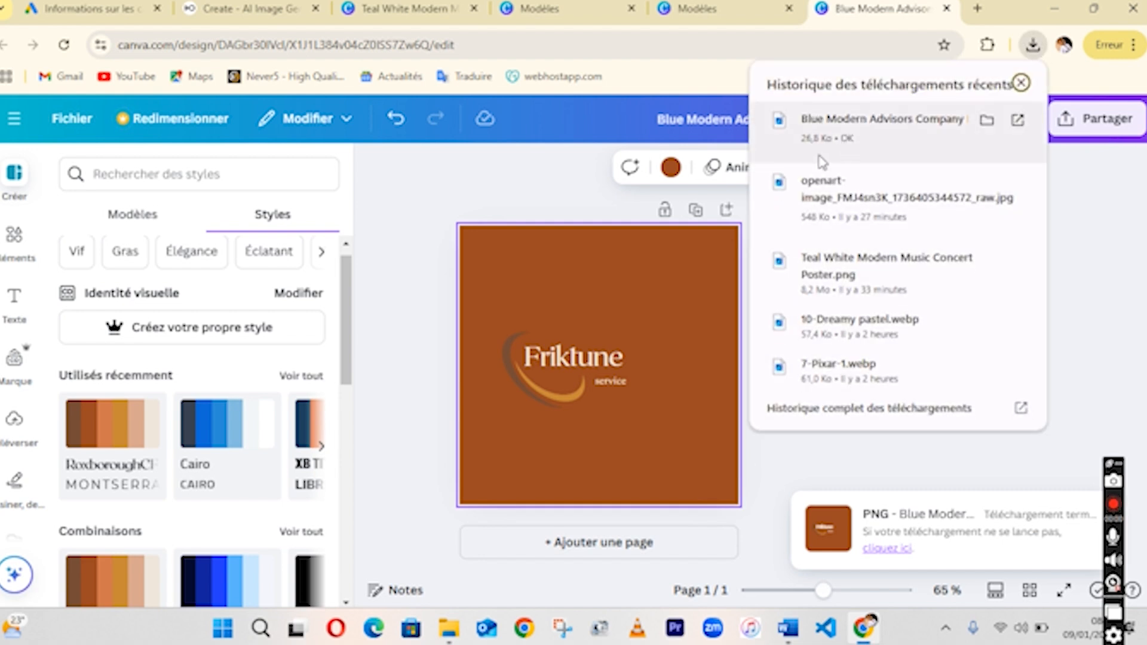
pyautogui.click(987, 120)
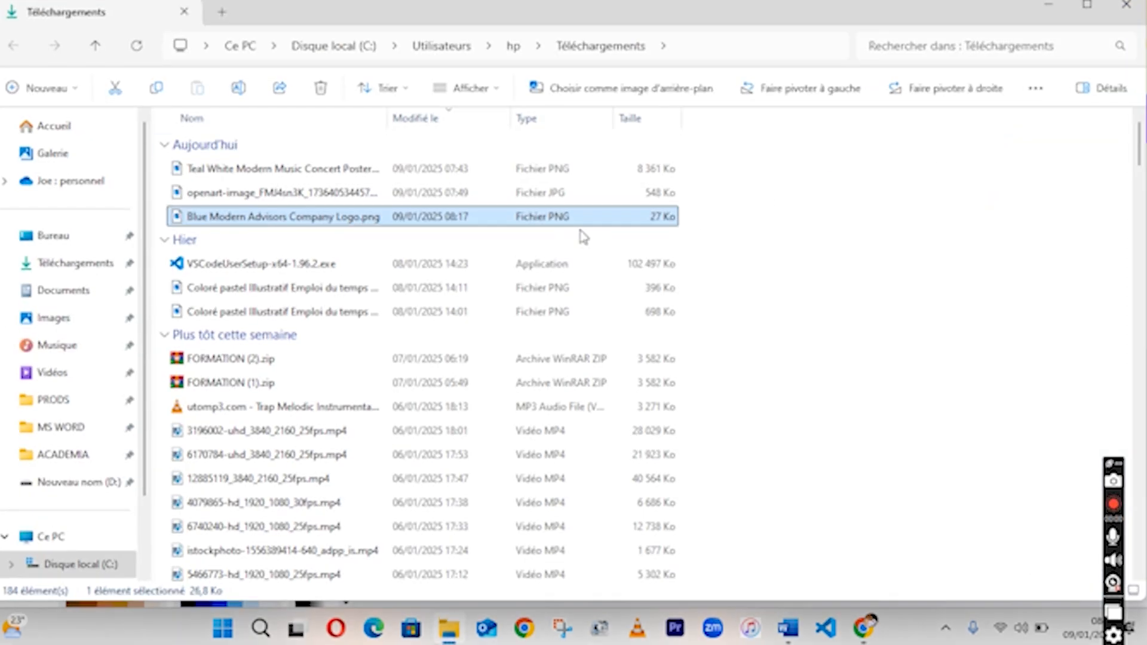
pyautogui.click(864, 629)
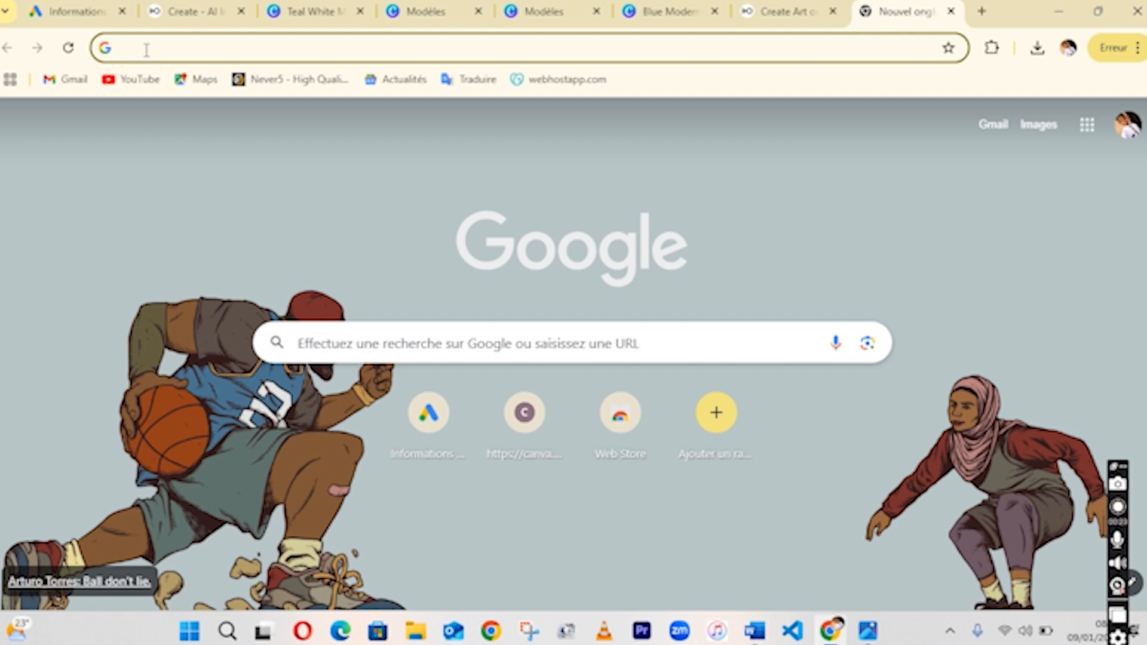
# Search Google for dalle and open the Free DALL·E 3 AI Image Generator result from OpenArt.
pyautogui.write('dalle')
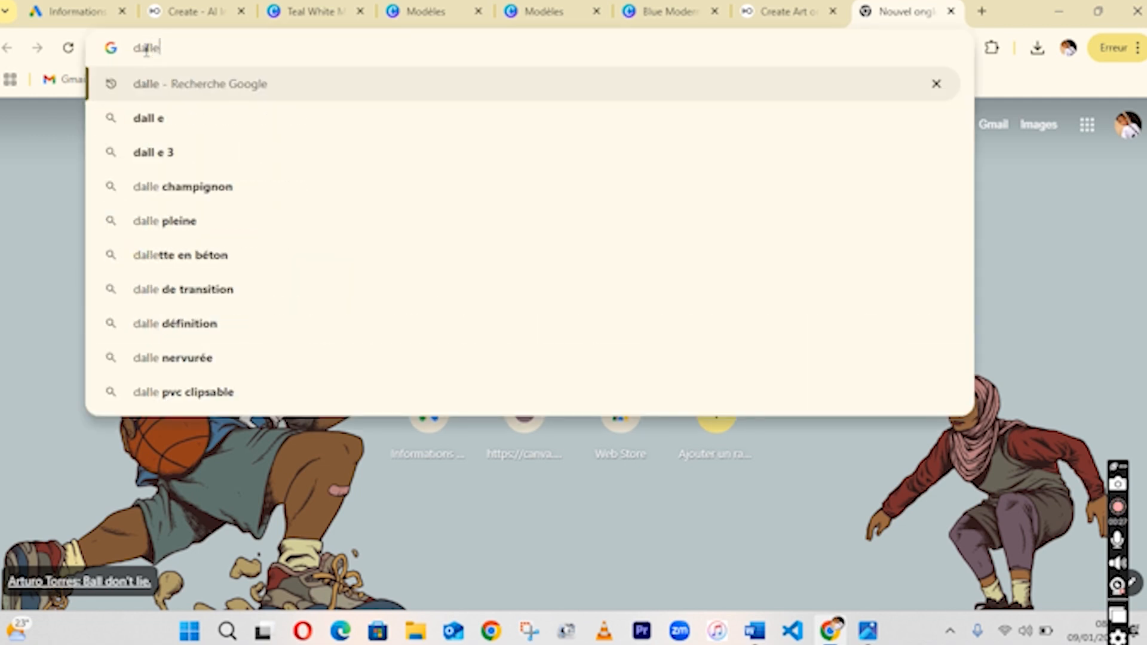
pyautogui.press('Return')
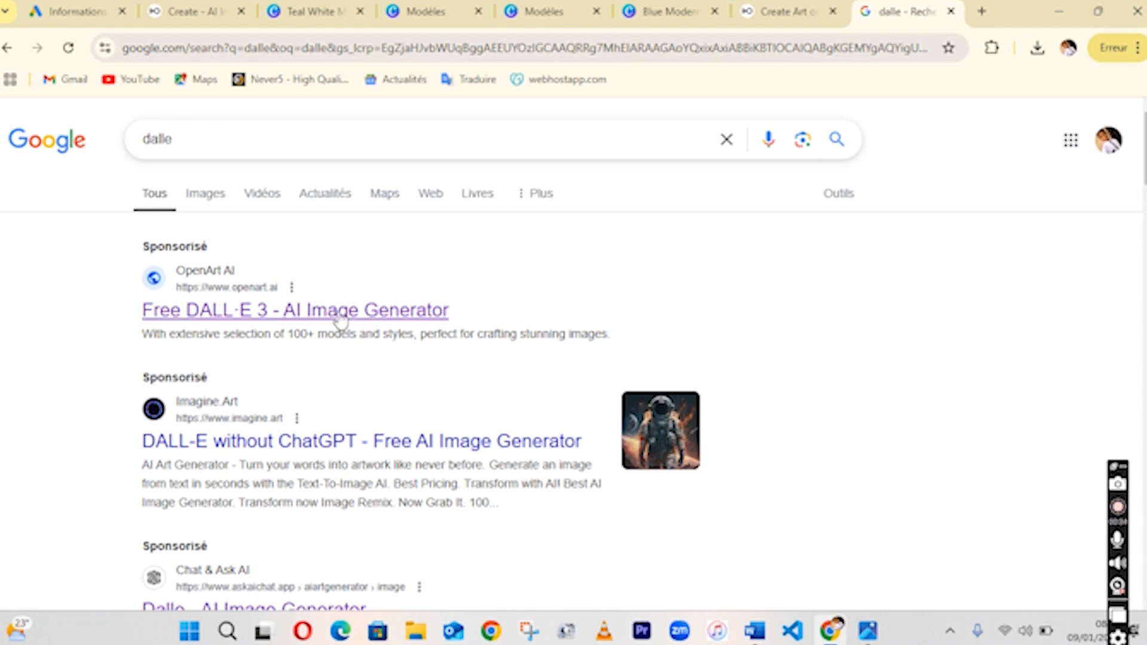
pyautogui.click(277, 308)
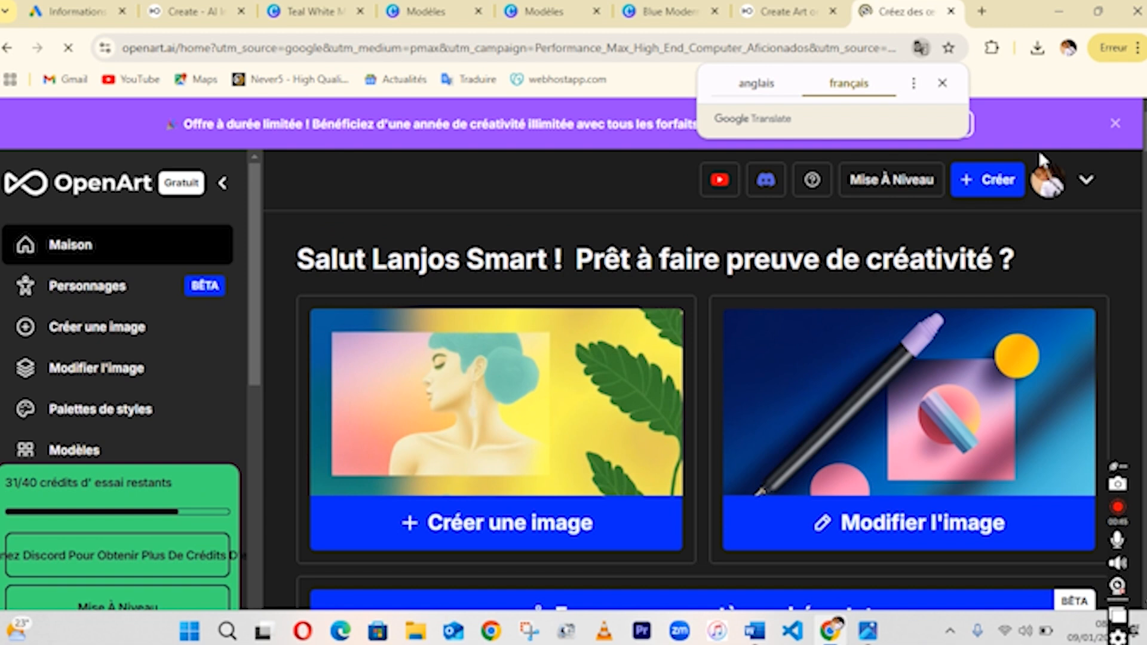
# Explore the creation settings panel and the Albums, modification history and bulk creations sections.
pyautogui.moveTo(1144, 130)
pyautogui.mouseDown()
pyautogui.moveTo(1144, 151)
pyautogui.moveTo(1144, 130)
pyautogui.mouseUp()
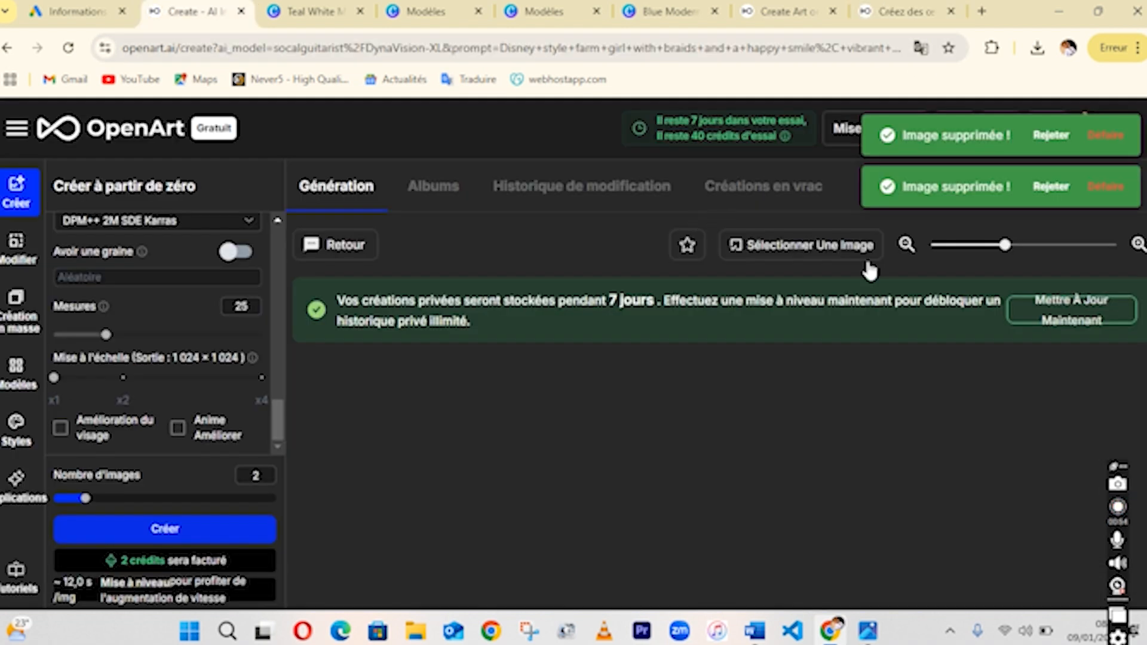
pyautogui.moveTo(275, 417); pyautogui.dragTo(260, 249)
pyautogui.scroll(-4, 260, 263)
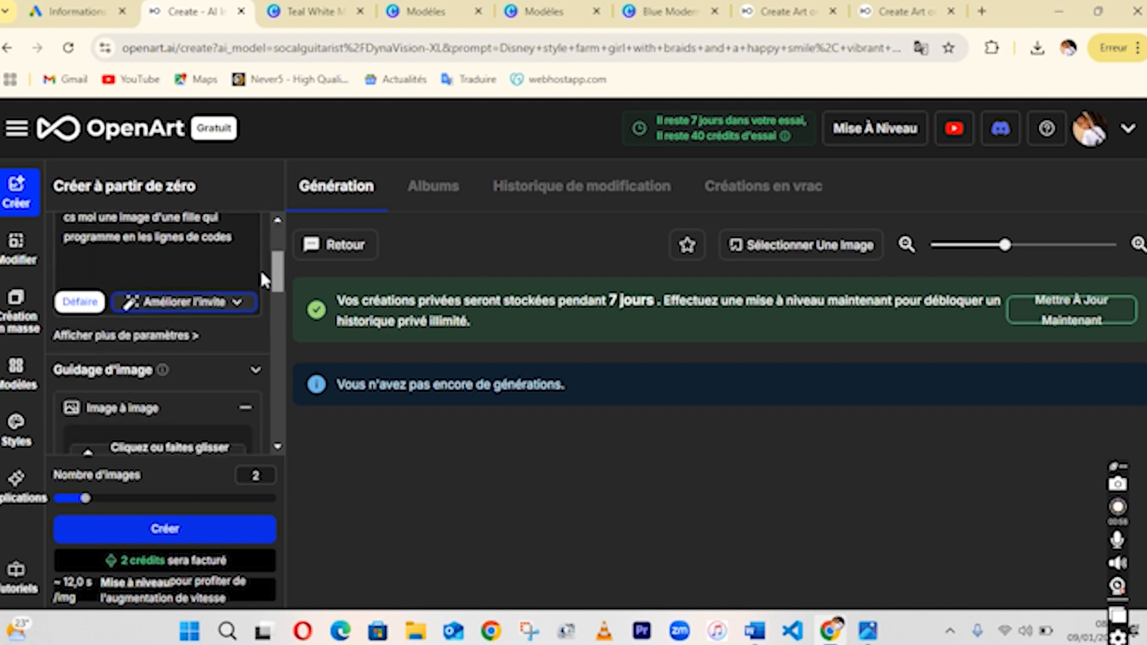
pyautogui.click(244, 327)
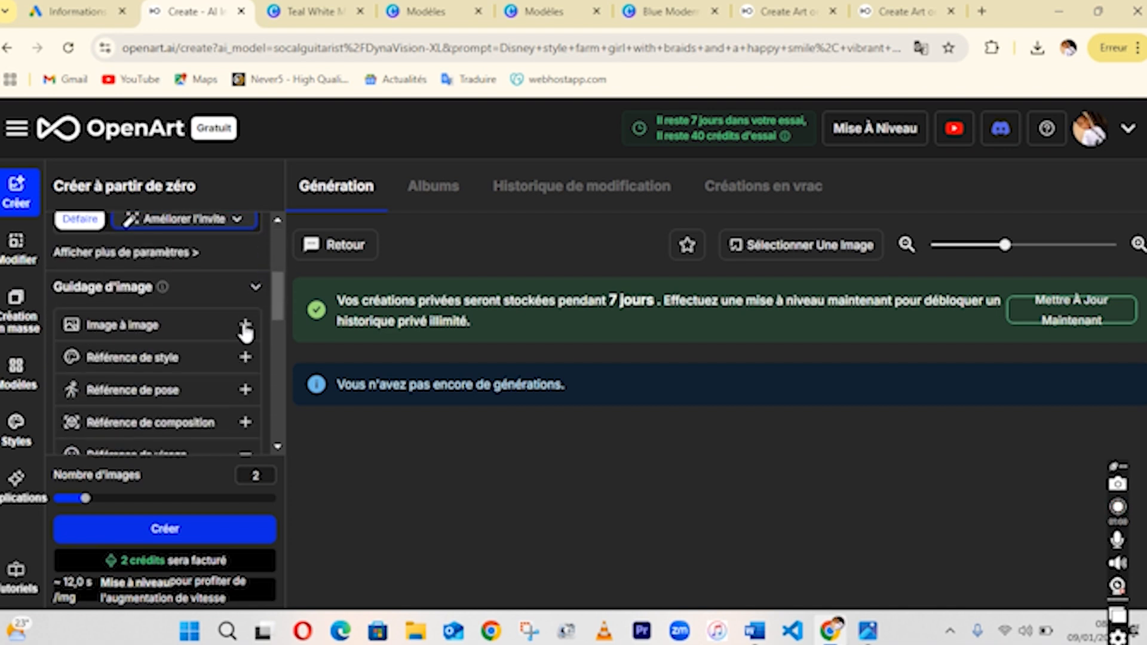
pyautogui.scroll(4, 281, 311)
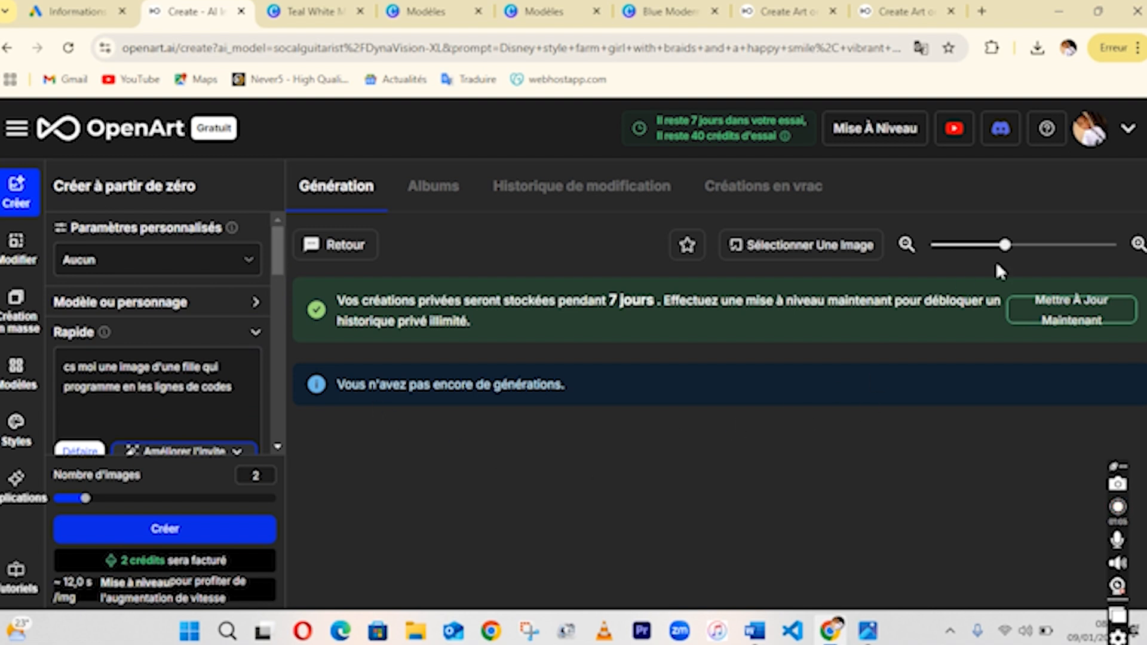
pyautogui.moveTo(1005, 245)
pyautogui.mouseDown()
pyautogui.moveTo(1048, 250)
pyautogui.moveTo(1020, 258)
pyautogui.moveTo(1054, 253)
pyautogui.moveTo(1009, 247)
pyautogui.mouseUp()
pyautogui.click(454, 197)
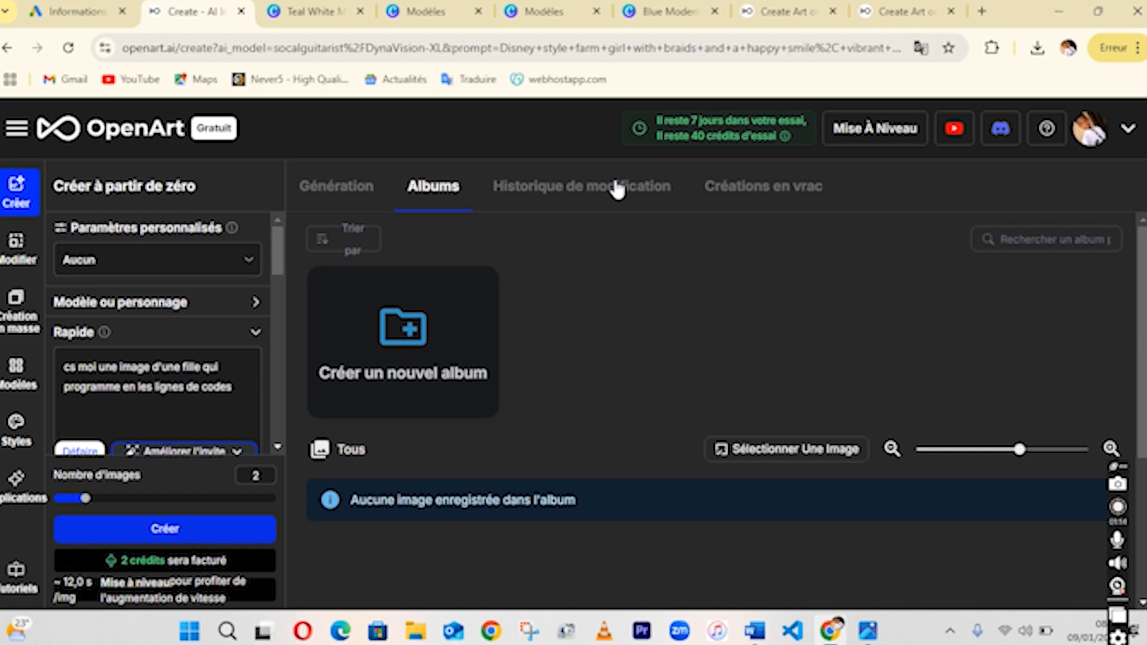
pyautogui.click(617, 190)
pyautogui.click(770, 185)
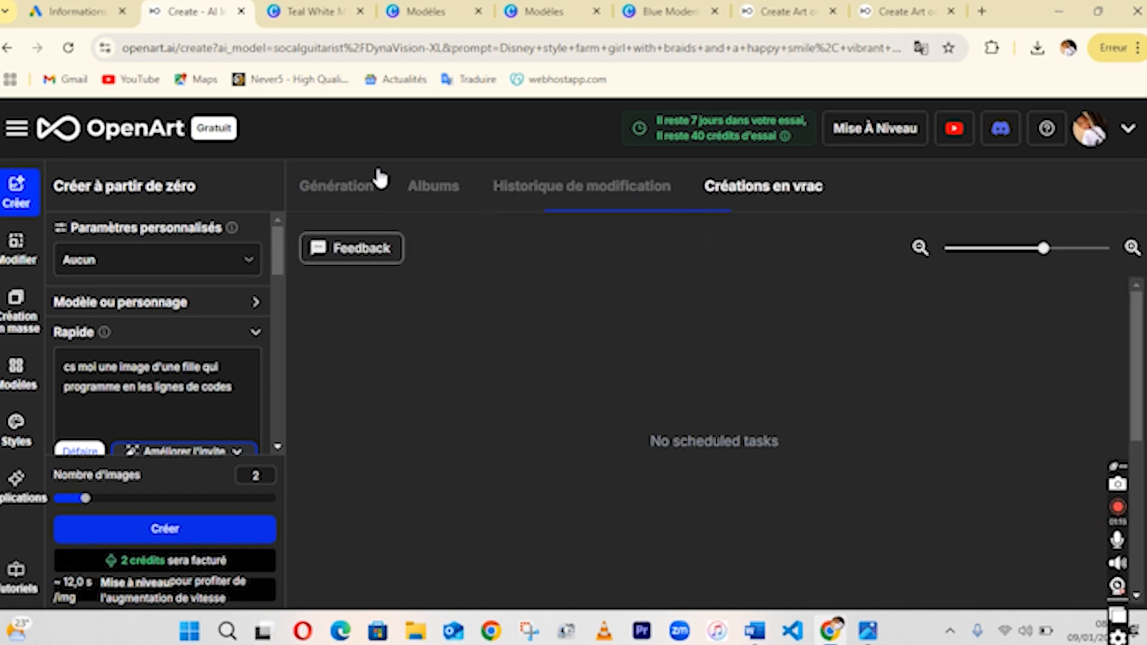
pyautogui.click(337, 182)
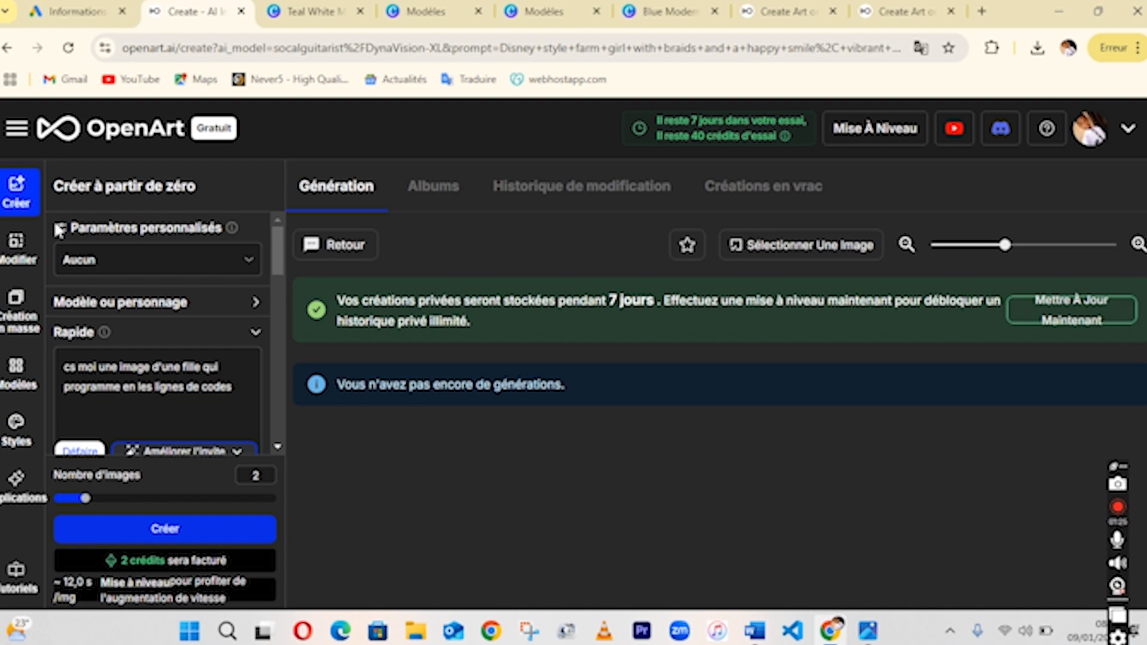
# Browse the public model gallery from the model or character selector and return to the creation page.
pyautogui.scroll(-1, 278, 257)
pyautogui.scroll(-1, 280, 267)
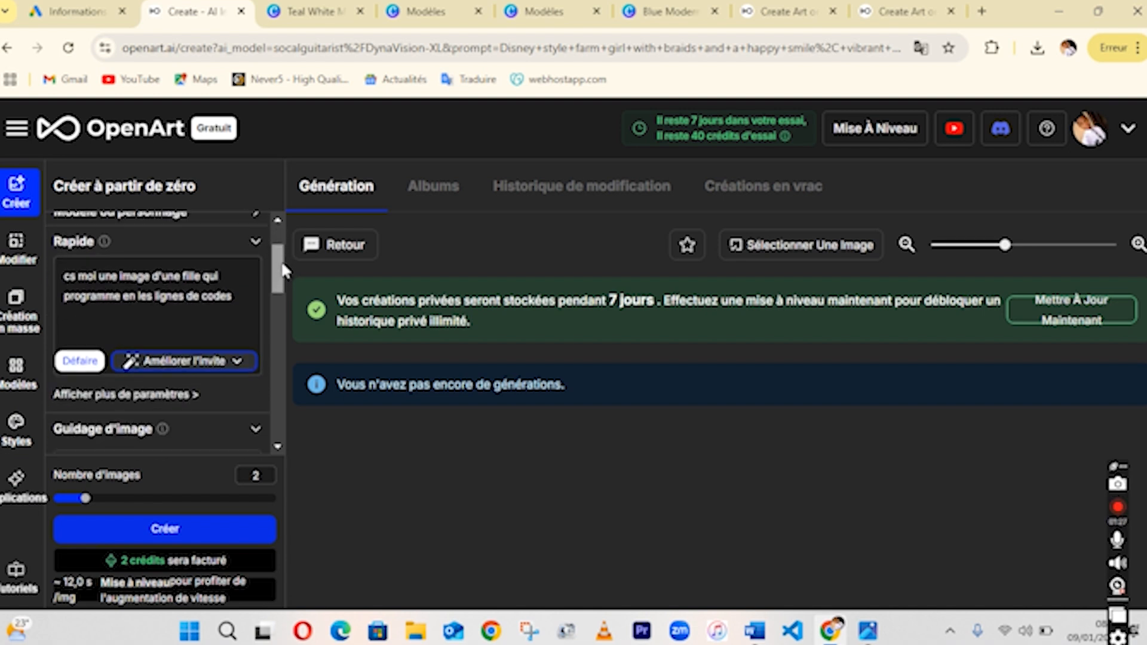
pyautogui.scroll(1, 277, 269)
pyautogui.click(262, 278)
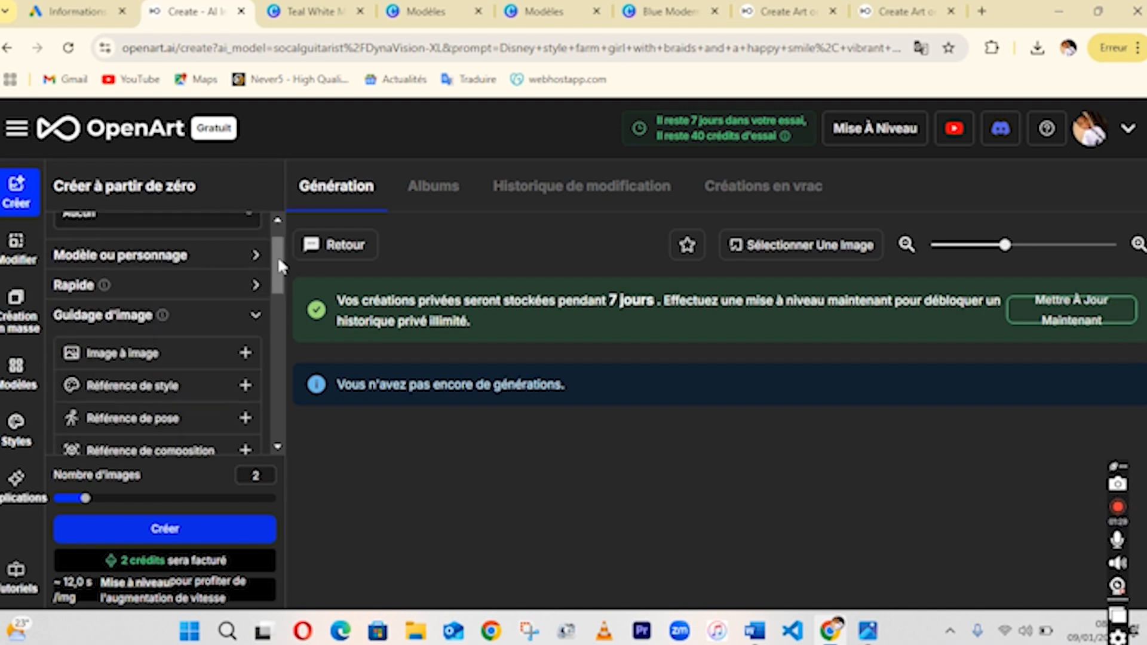
pyautogui.scroll(1, 278, 256)
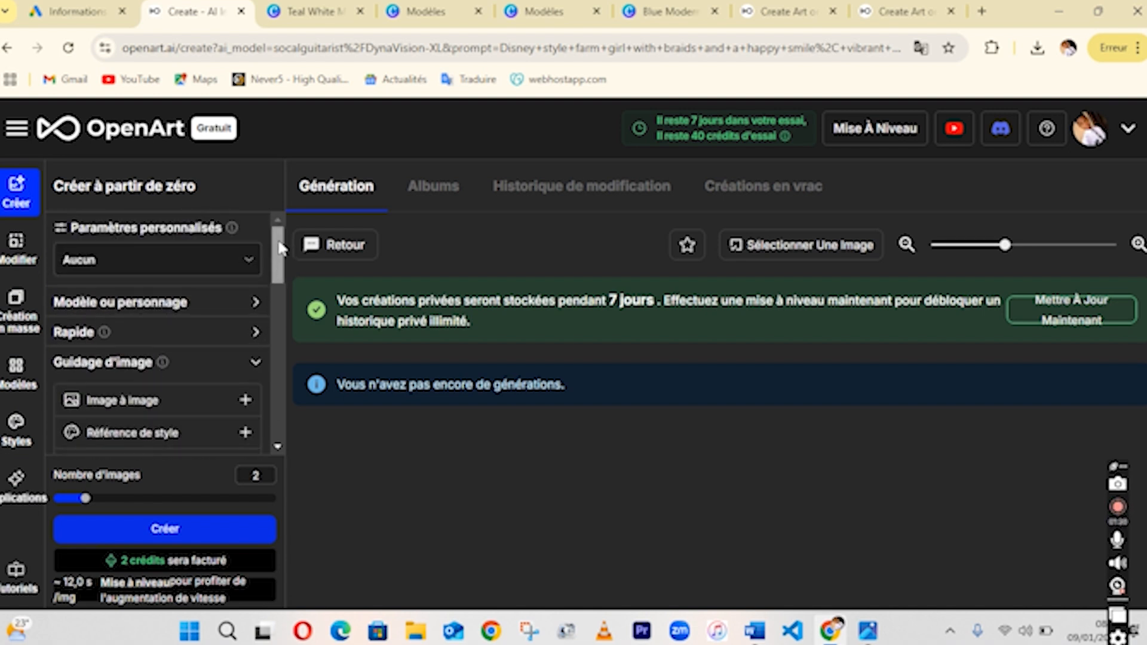
pyautogui.click(246, 306)
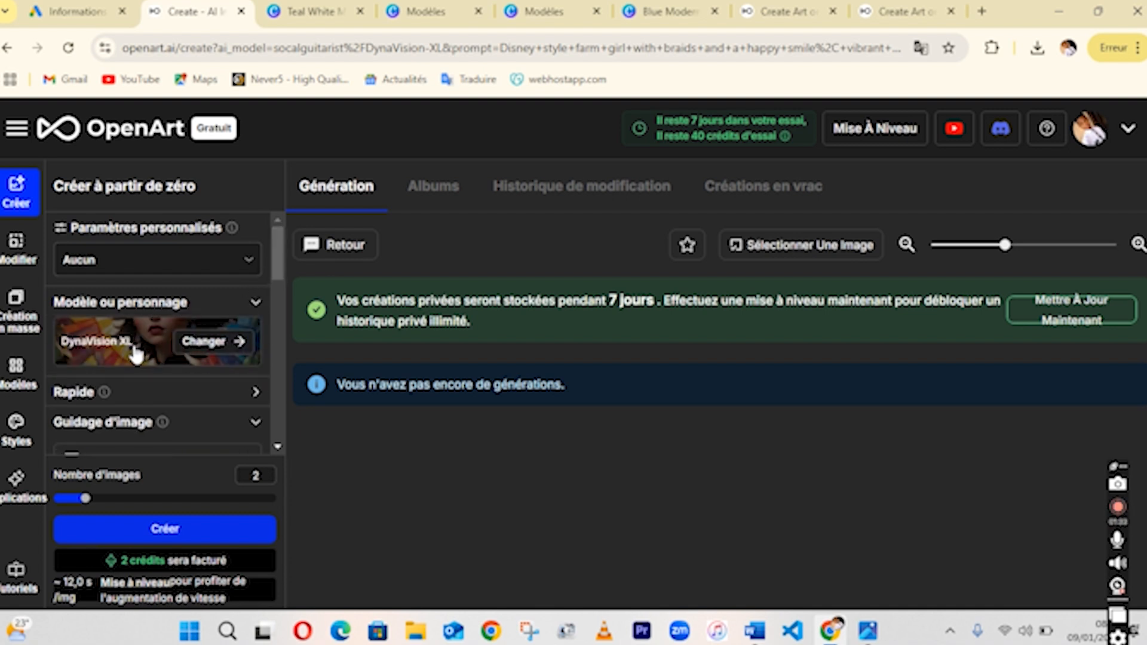
pyautogui.click(209, 342)
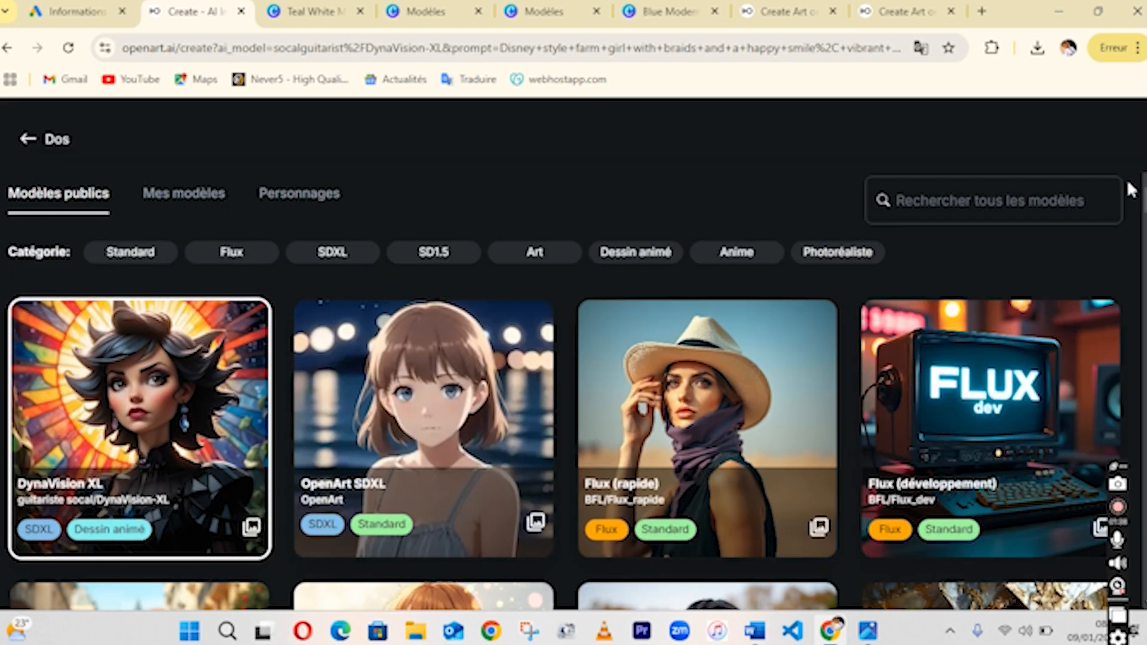
pyautogui.scroll(-20, 573, 388)
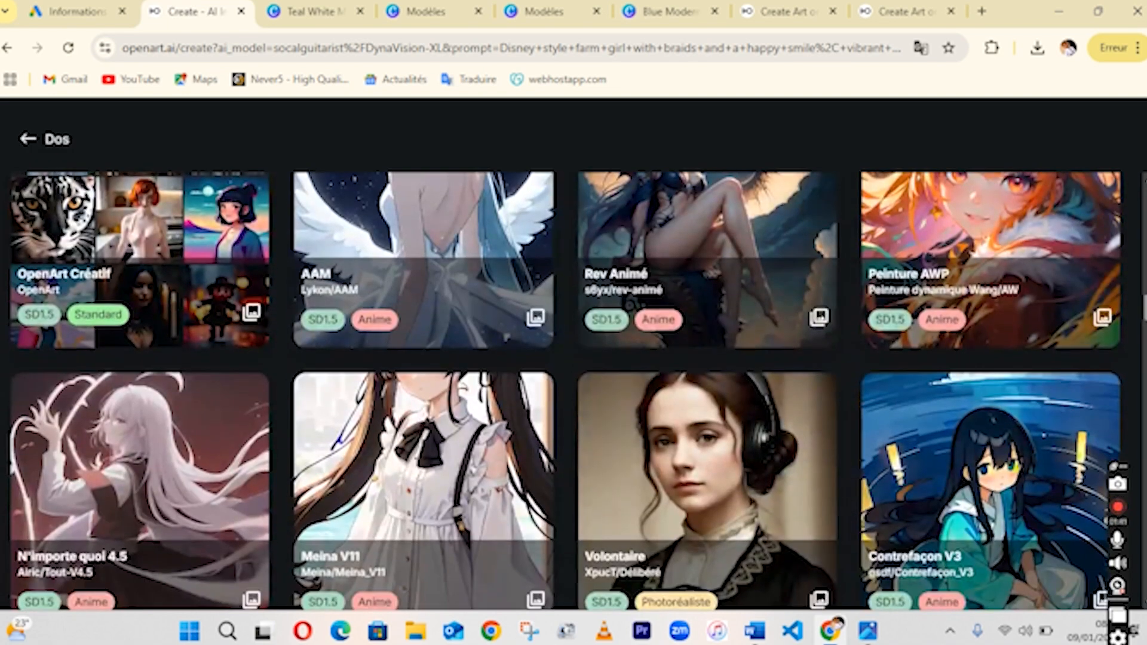
pyautogui.moveTo(1145, 308); pyautogui.dragTo(1137, 165)
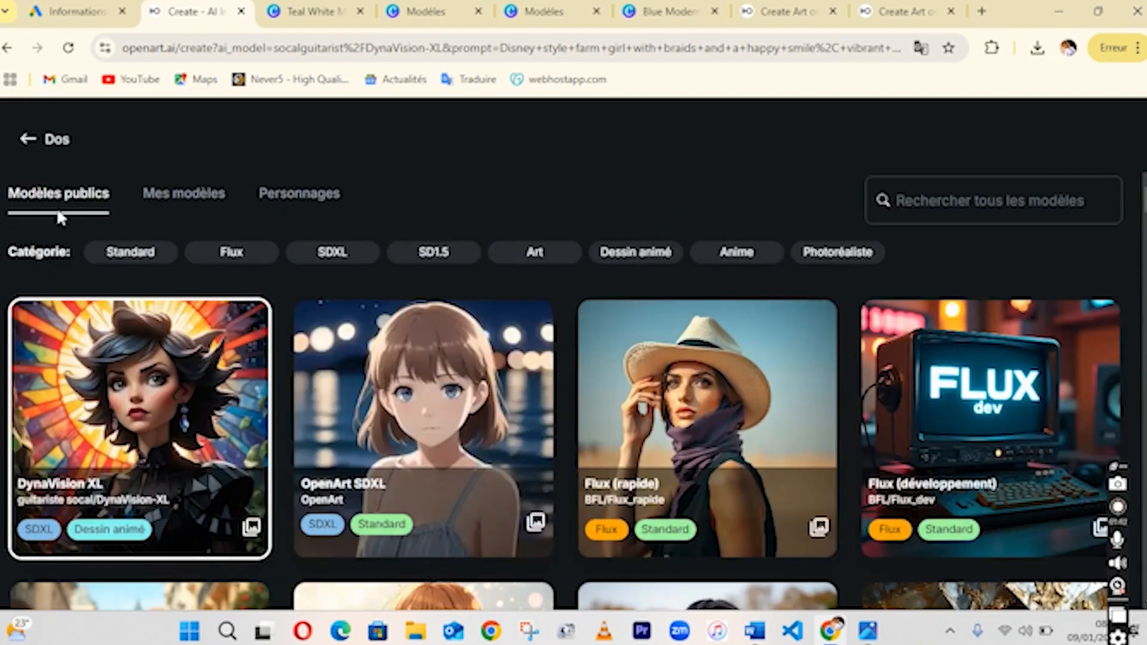
pyautogui.click(25, 143)
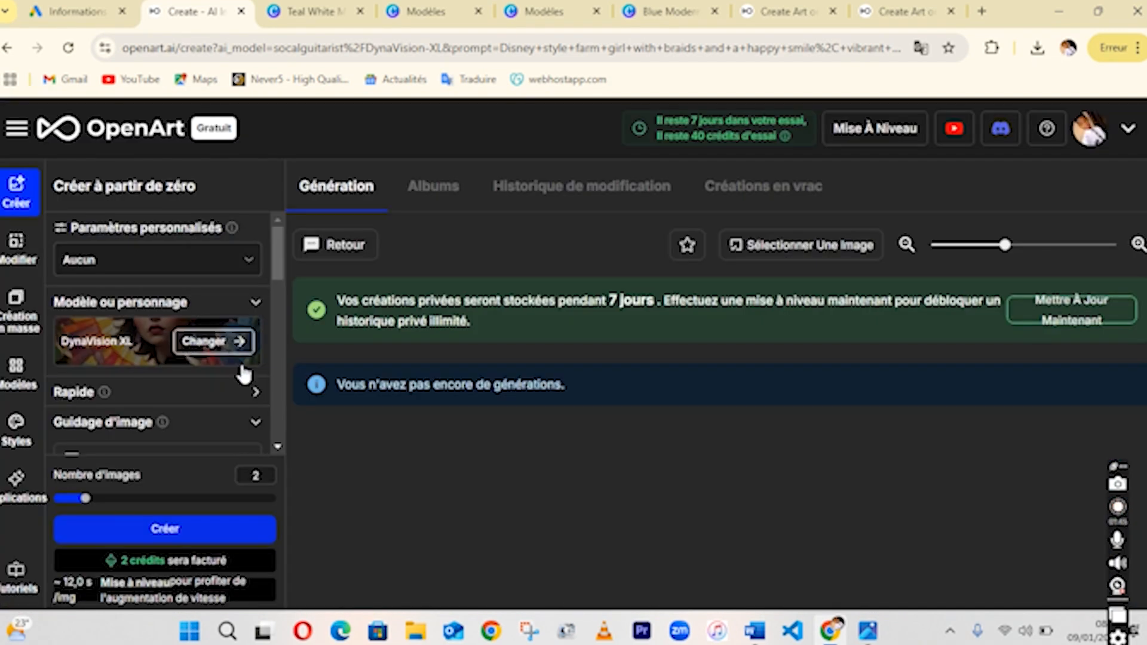
# Clear the existing prompt text in the prompt box.
pyautogui.scroll(-1, 275, 272)
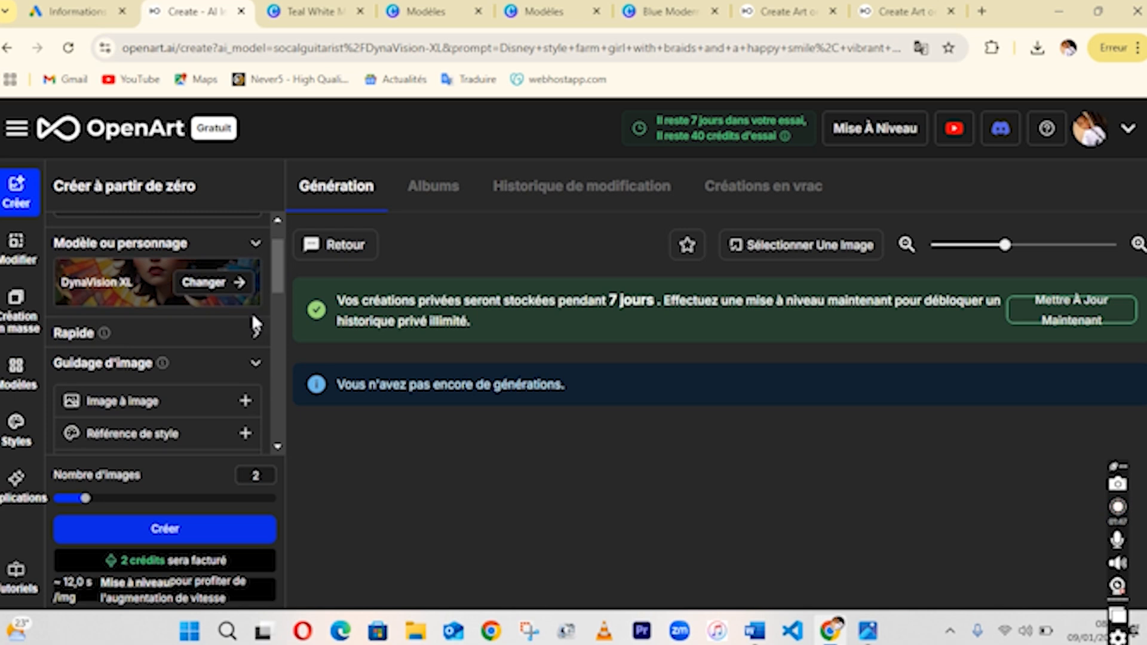
pyautogui.click(251, 335)
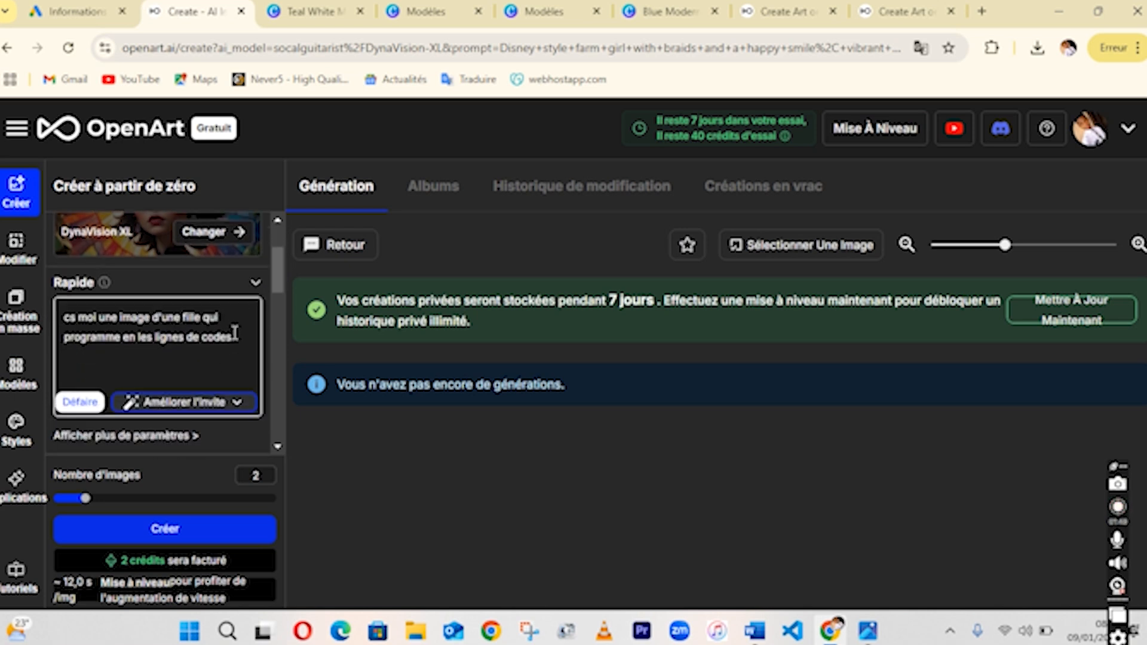
pyautogui.moveTo(236, 335); pyautogui.dragTo(3, 326)
pyautogui.press('BackSpace')
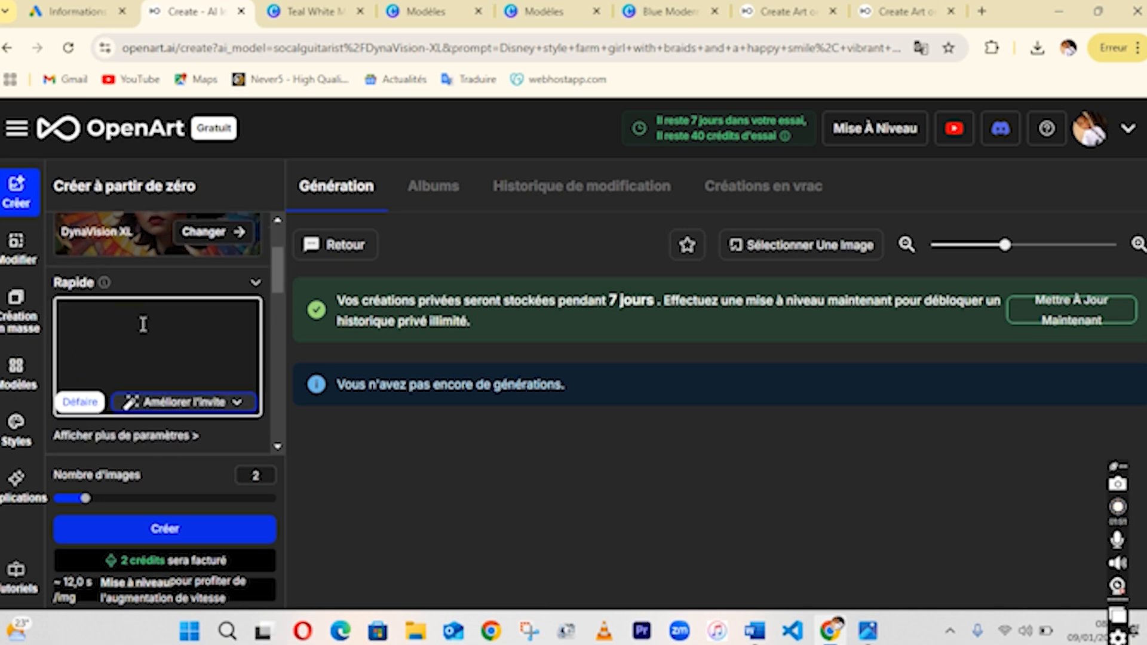
# Examine the image guidance options, including the face reference upload area.
pyautogui.scroll(-2, 276, 281)
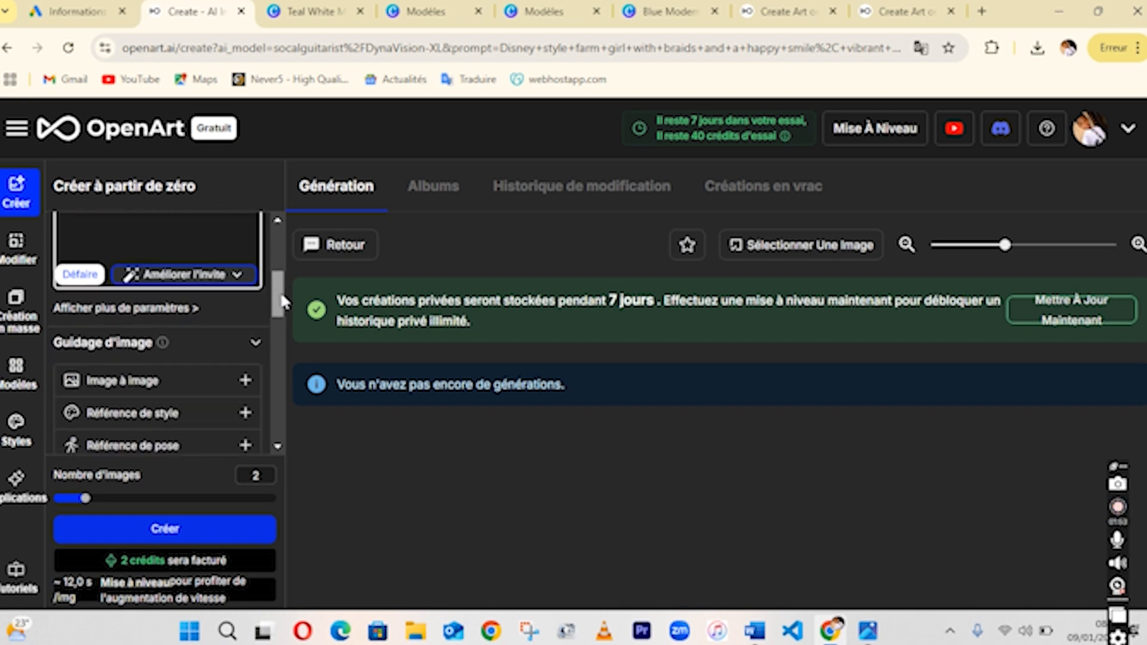
pyautogui.moveTo(281, 302); pyautogui.dragTo(284, 320)
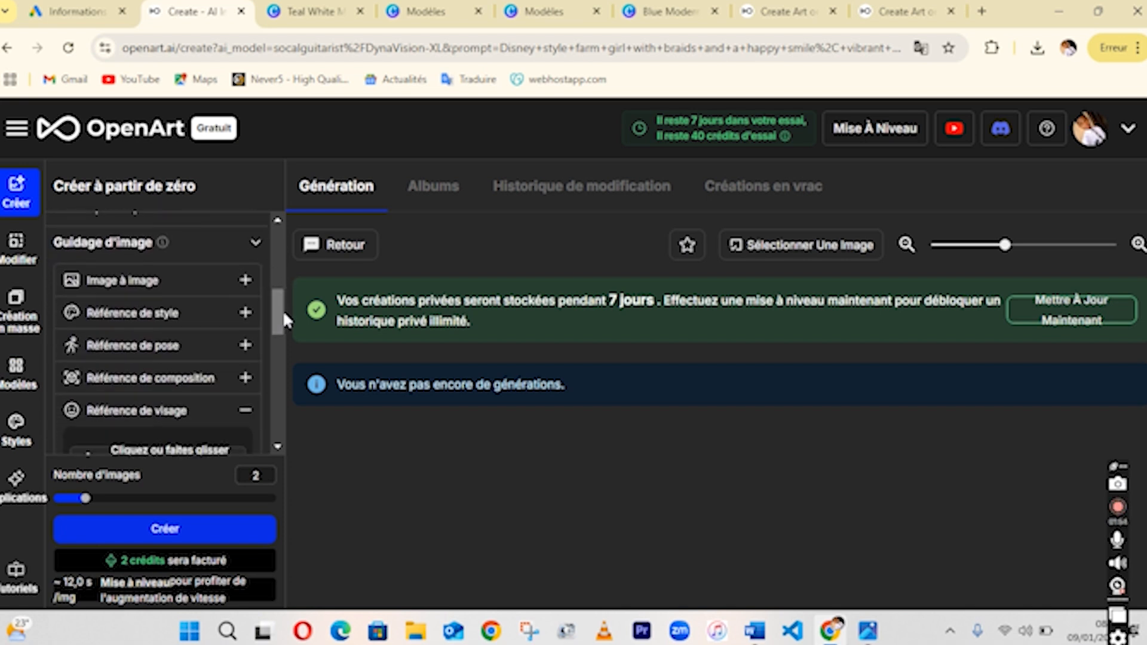
pyautogui.click(251, 245)
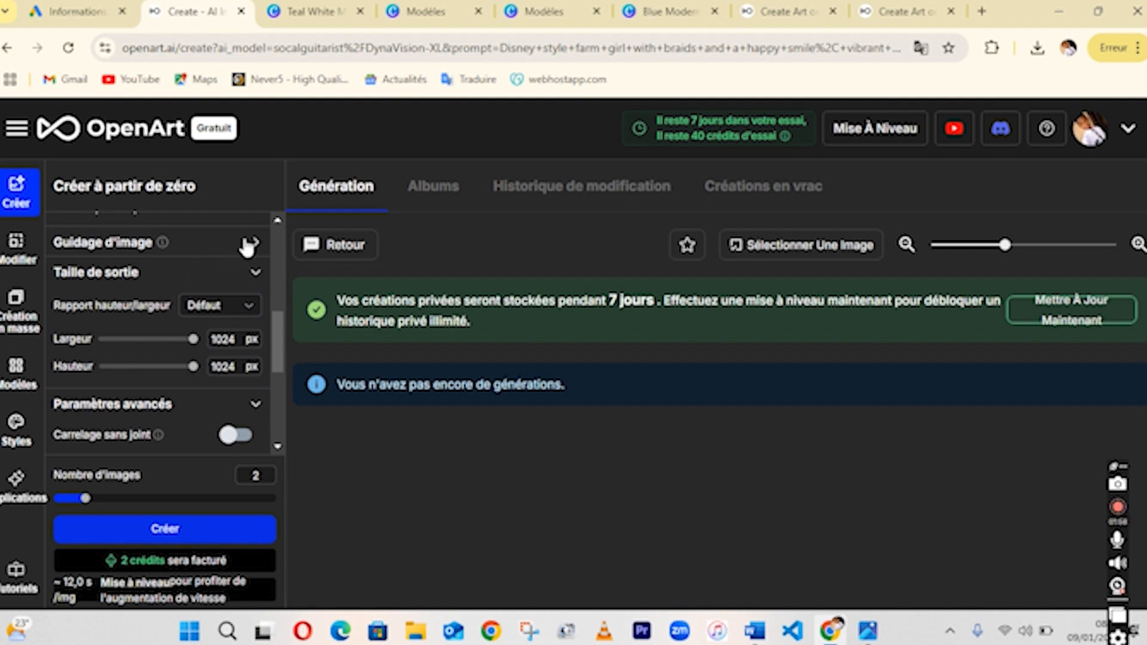
pyautogui.click(251, 242)
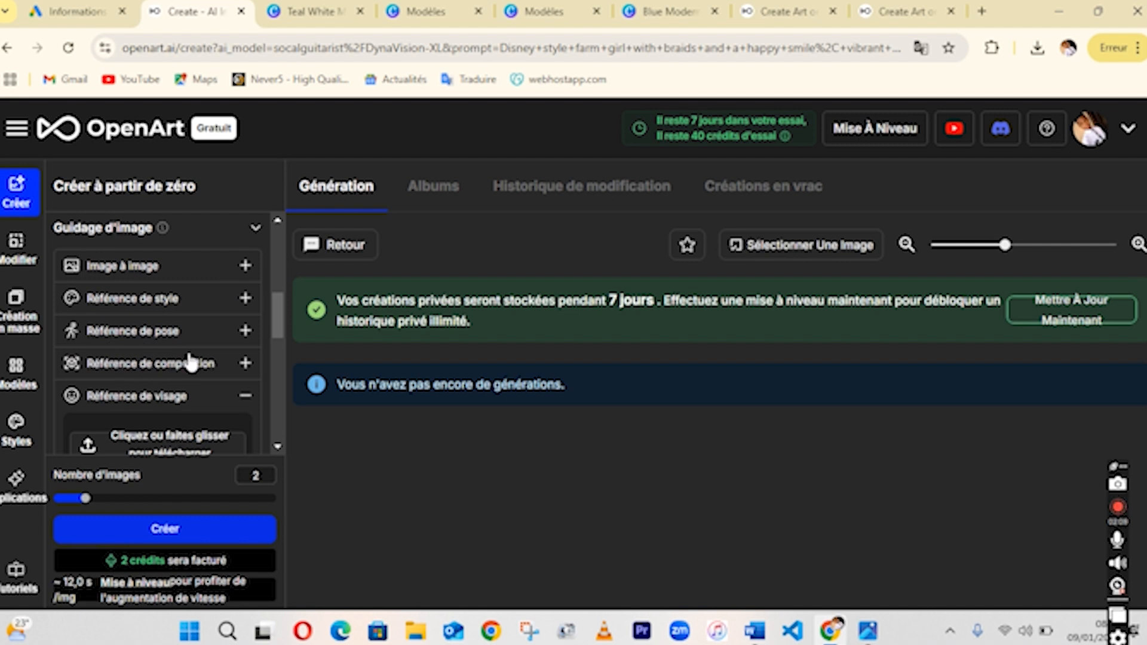
pyautogui.click(246, 395)
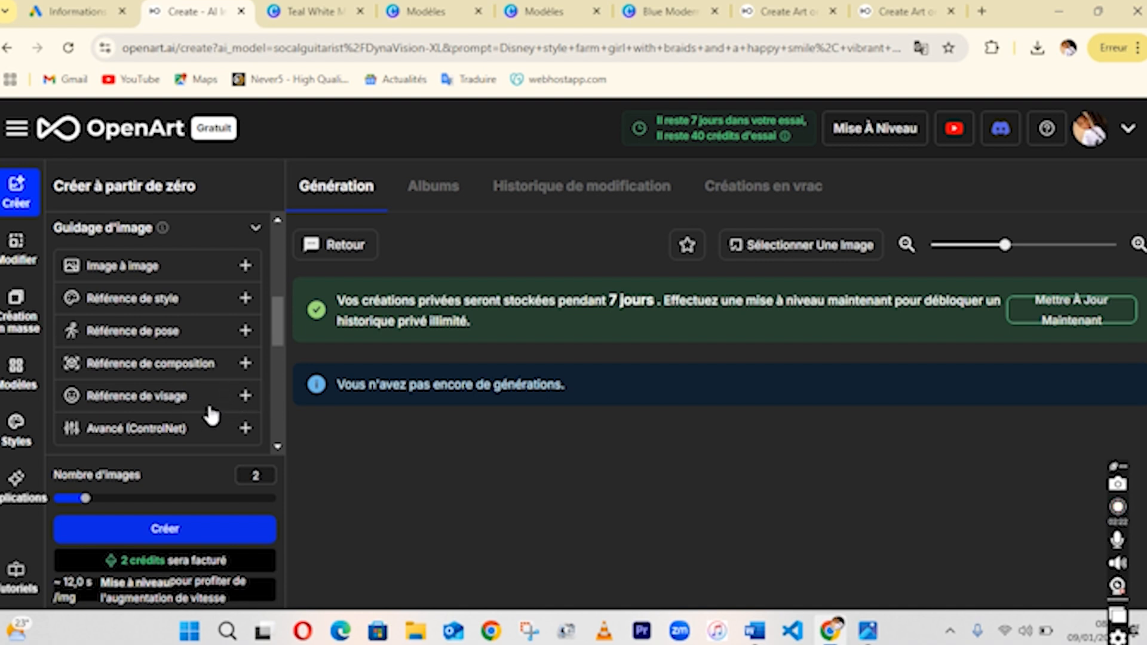
pyautogui.click(245, 397)
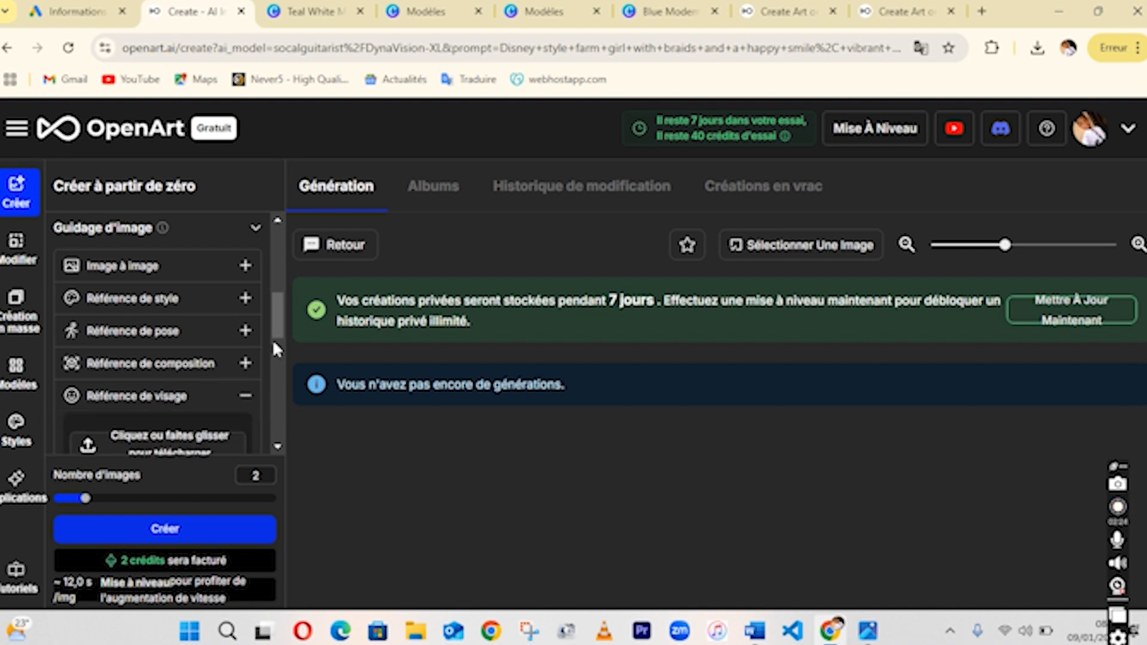
pyautogui.scroll(-3, 272, 332)
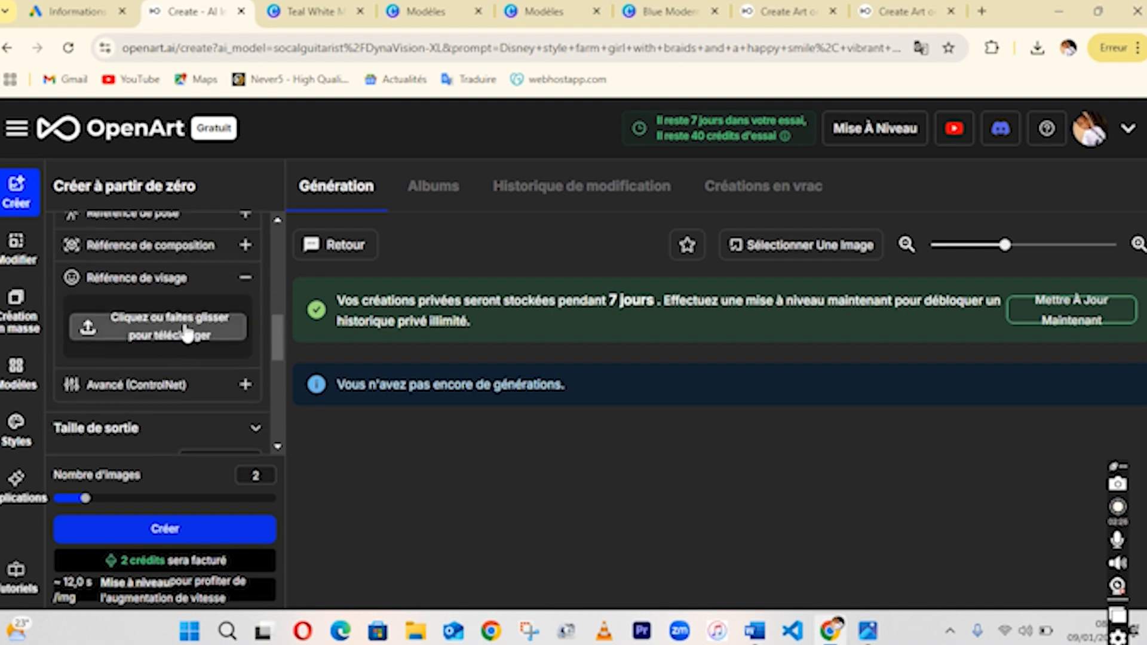
# Upload téléchargement.png as a face reference image and delete it again.
pyautogui.click(177, 327)
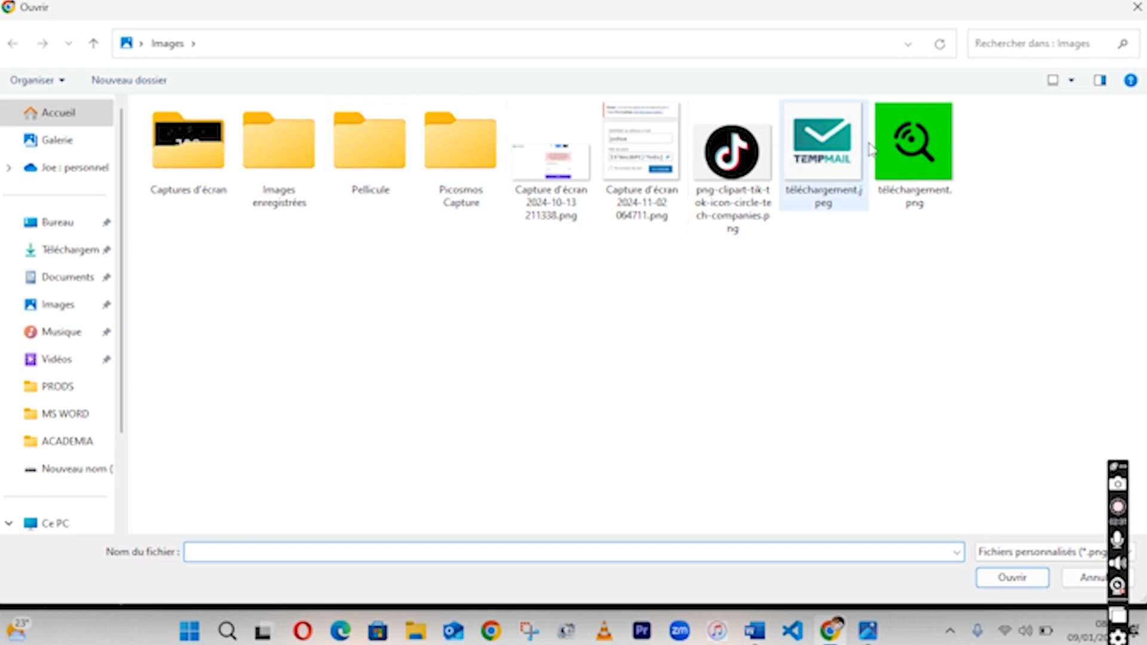
pyautogui.click(905, 149)
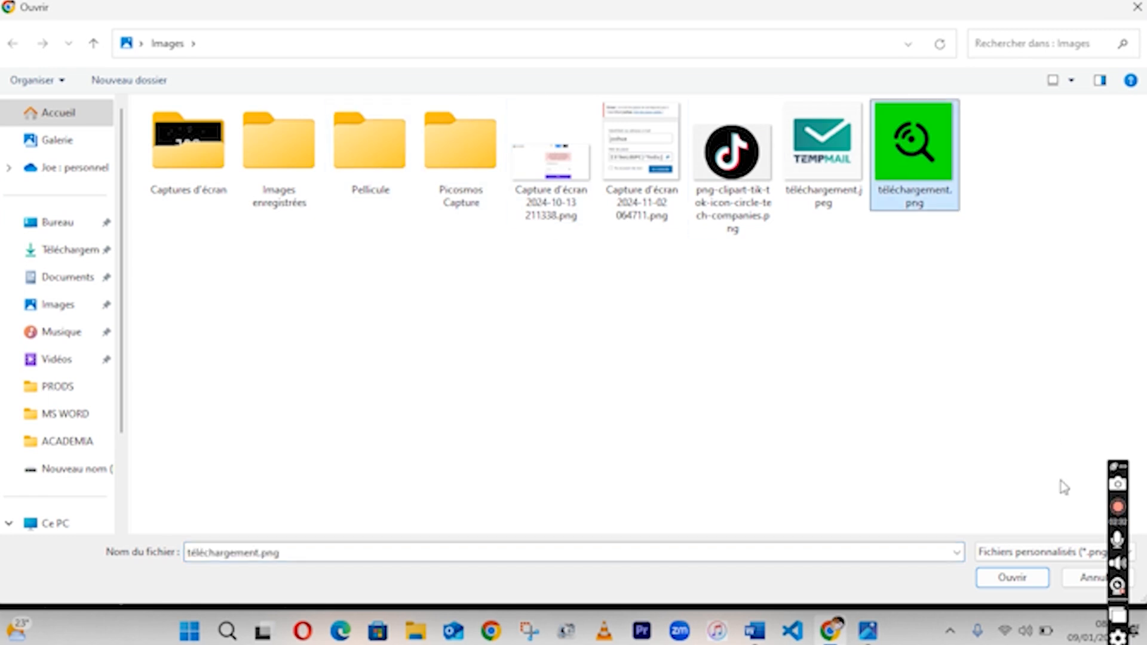
pyautogui.click(1011, 577)
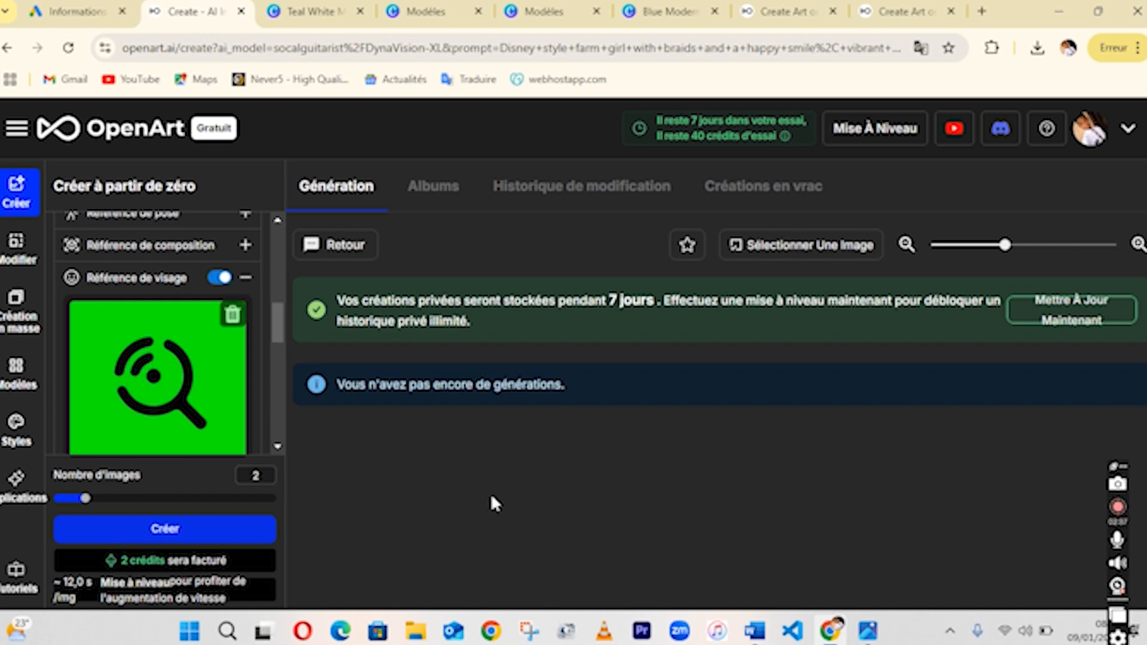
pyautogui.moveTo(154, 374)
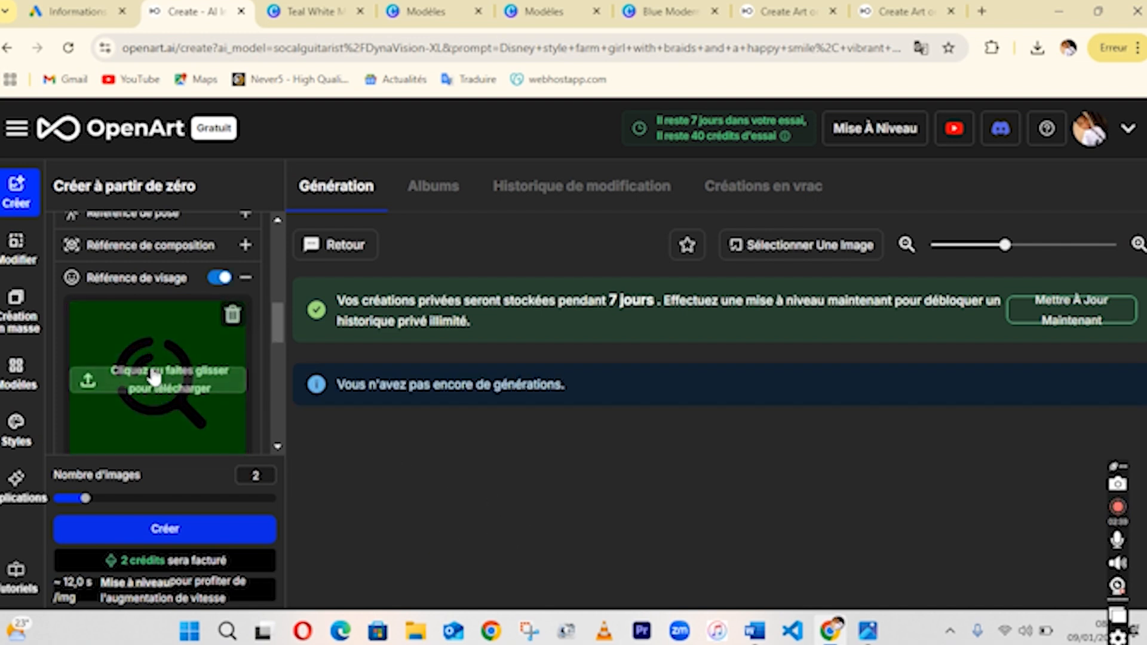
pyautogui.click(231, 314)
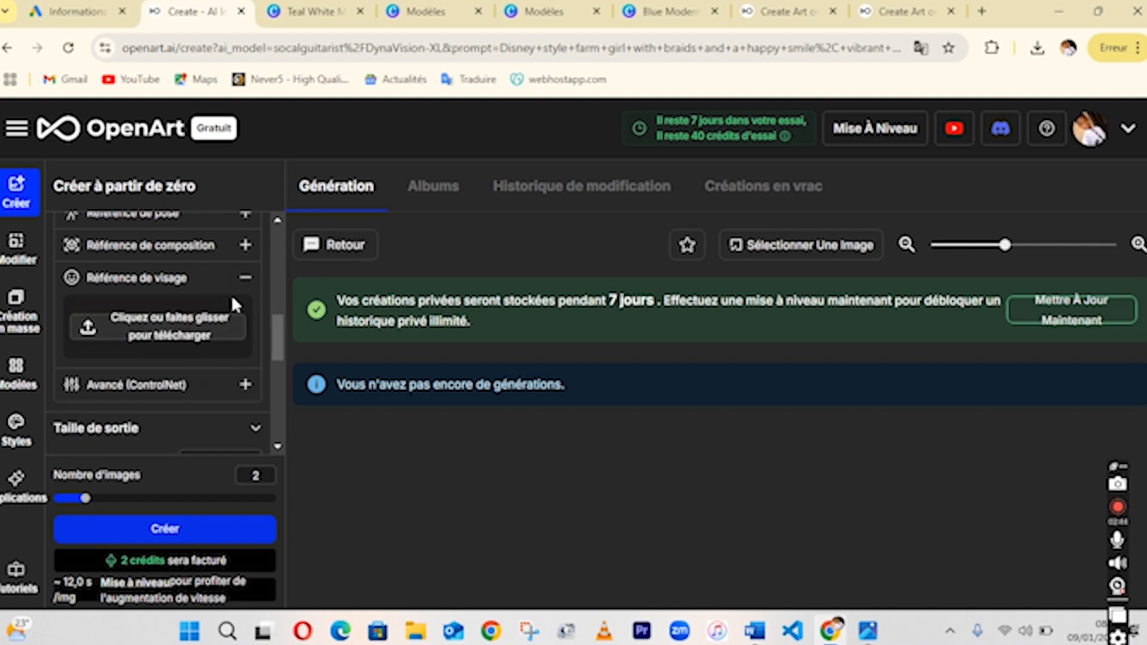
# Review the output size and advanced settings and set the number of images to 3.
pyautogui.click(241, 279)
pyautogui.moveTo(279, 351)
pyautogui.mouseDown()
pyautogui.moveTo(279, 326)
pyautogui.moveTo(281, 358)
pyautogui.mouseUp()
pyautogui.scroll(-1, 281, 359)
pyautogui.click(230, 365)
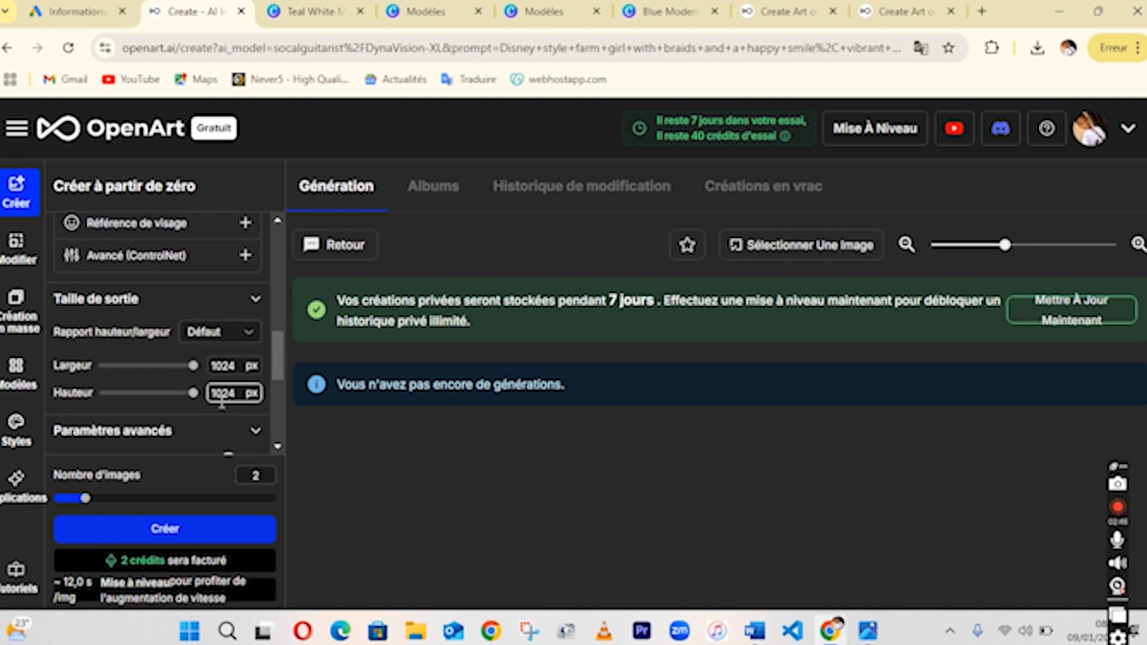
pyautogui.moveTo(279, 359); pyautogui.dragTo(282, 417)
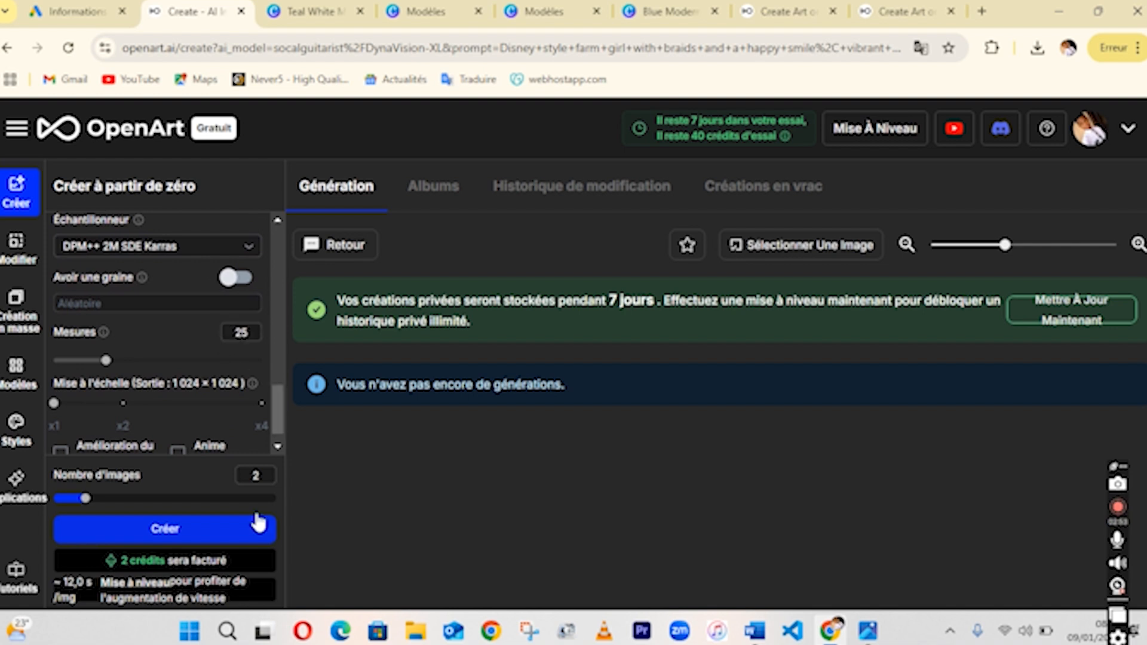
pyautogui.doubleClick(255, 475)
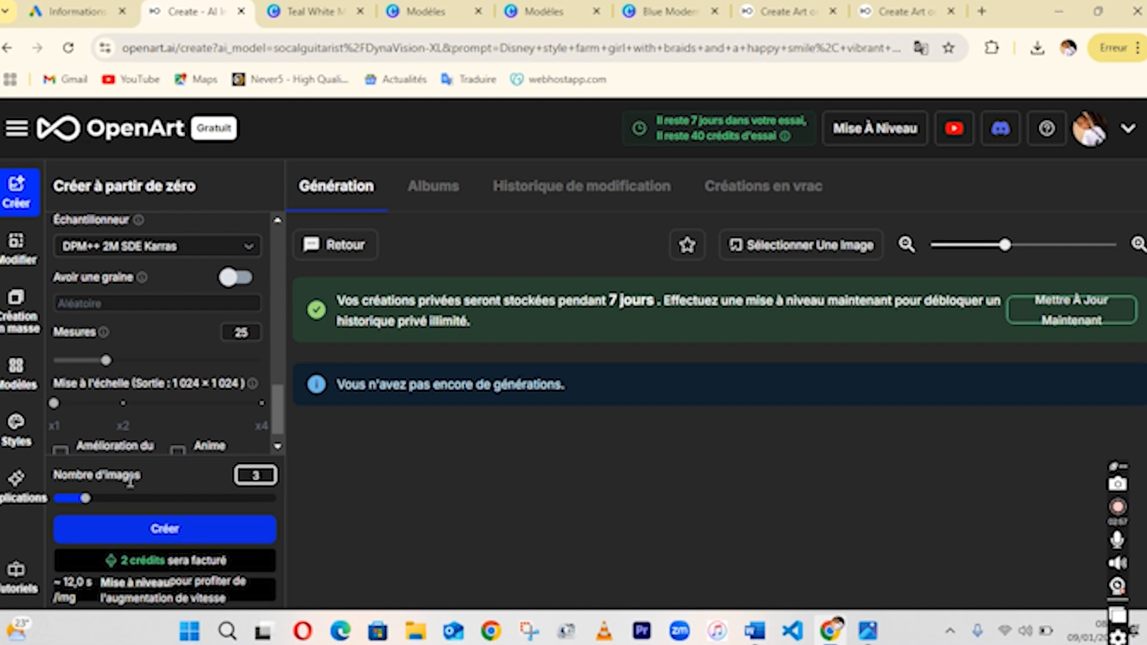
# Enter the prompt 'cmoi une image d'une fille qui programme les lignes de codes' and generate the images.
pyautogui.moveTo(271, 397); pyautogui.dragTo(261, 265)
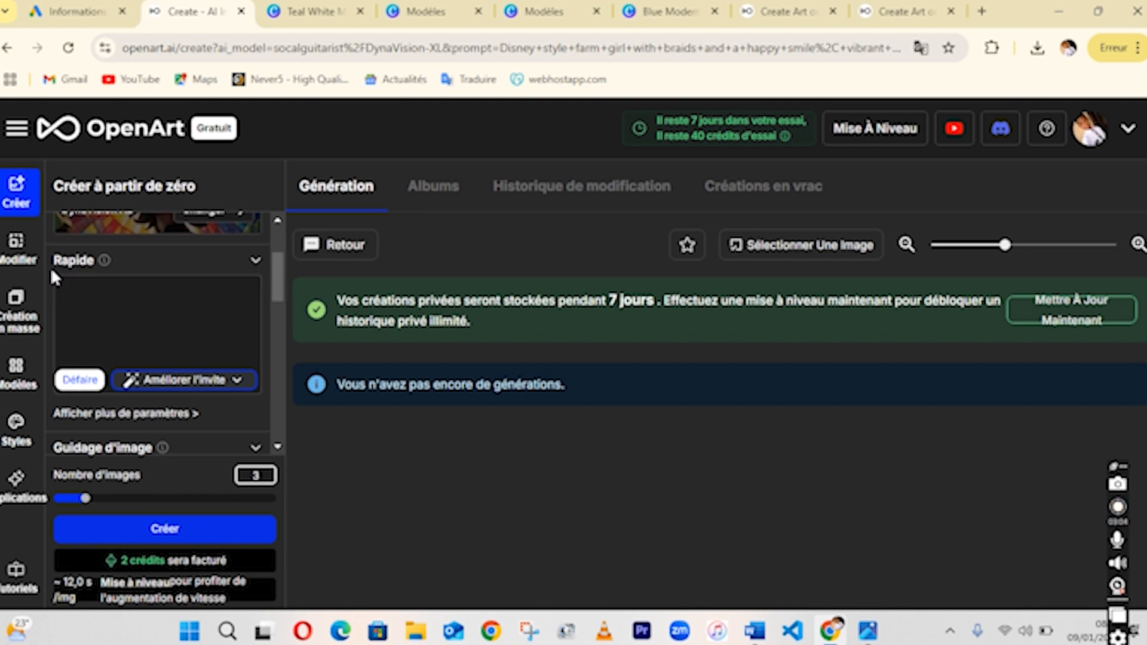
pyautogui.click(113, 316)
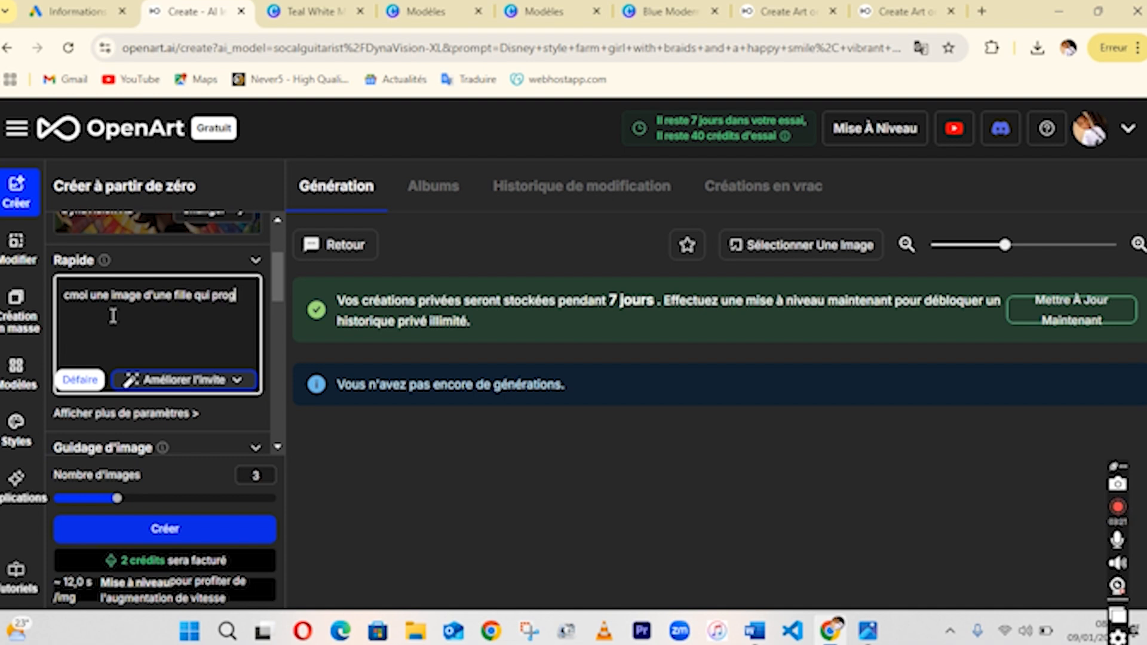
pyautogui.write('mme les lignes de codes')
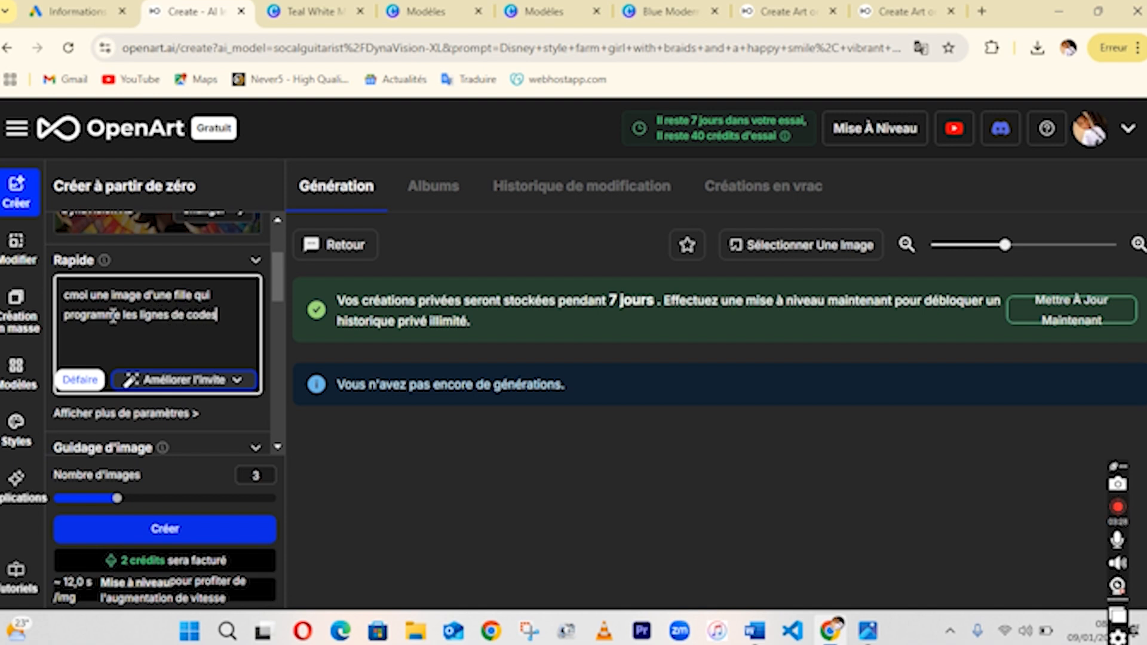
pyautogui.click(199, 532)
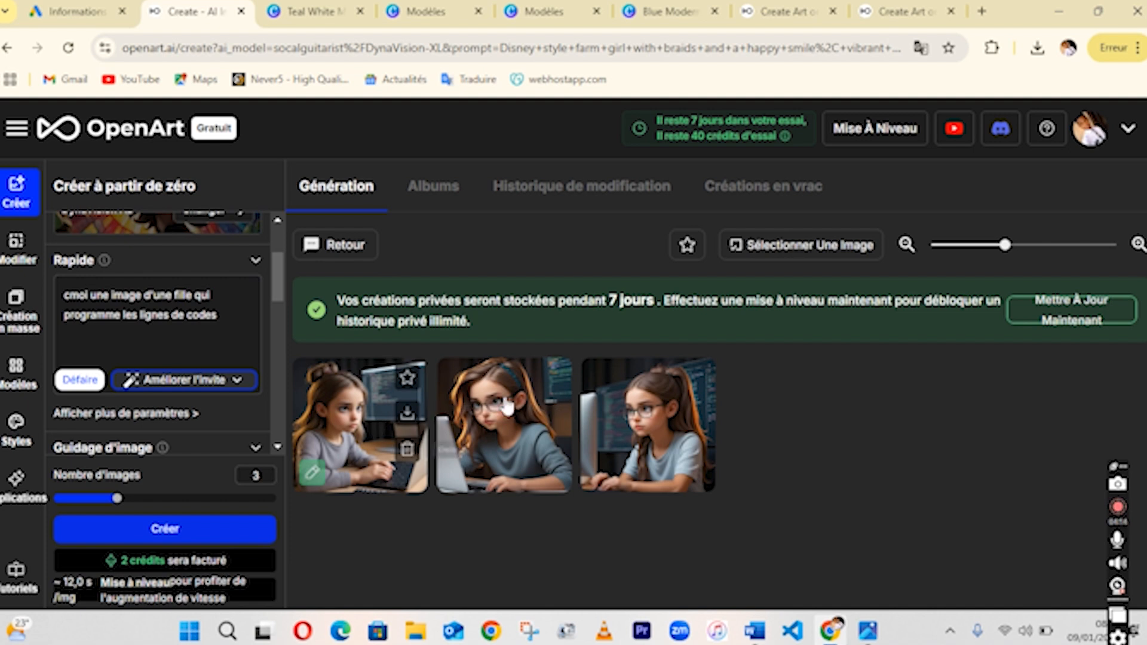
# Download the raw version of each of the three generated images.
pyautogui.click(409, 416)
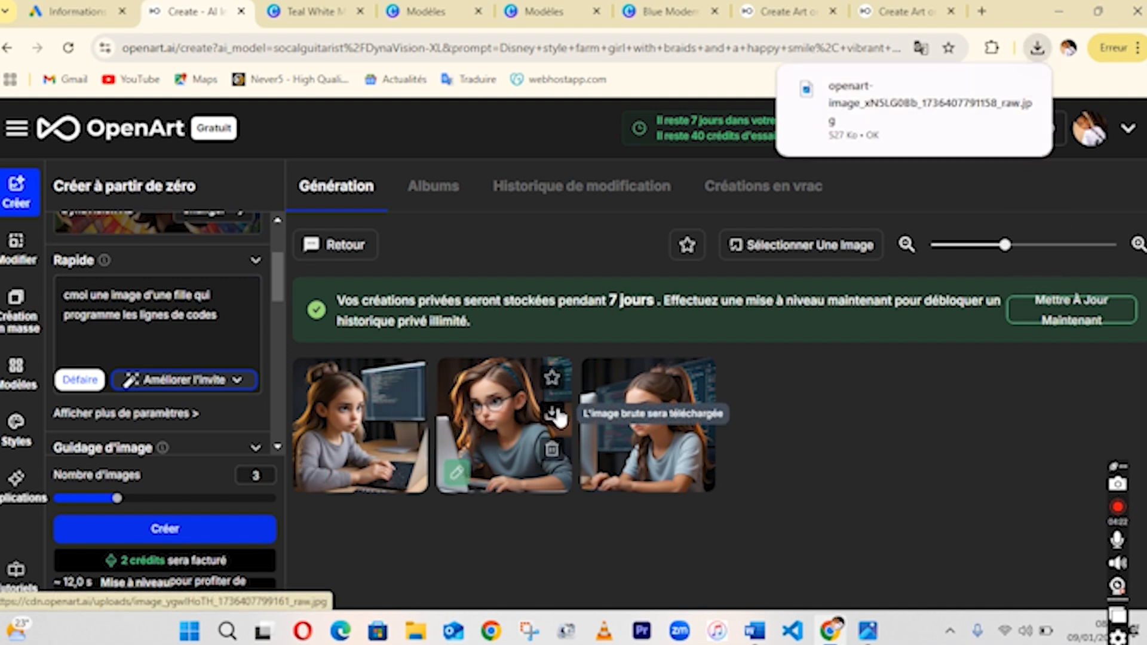
pyautogui.click(557, 417)
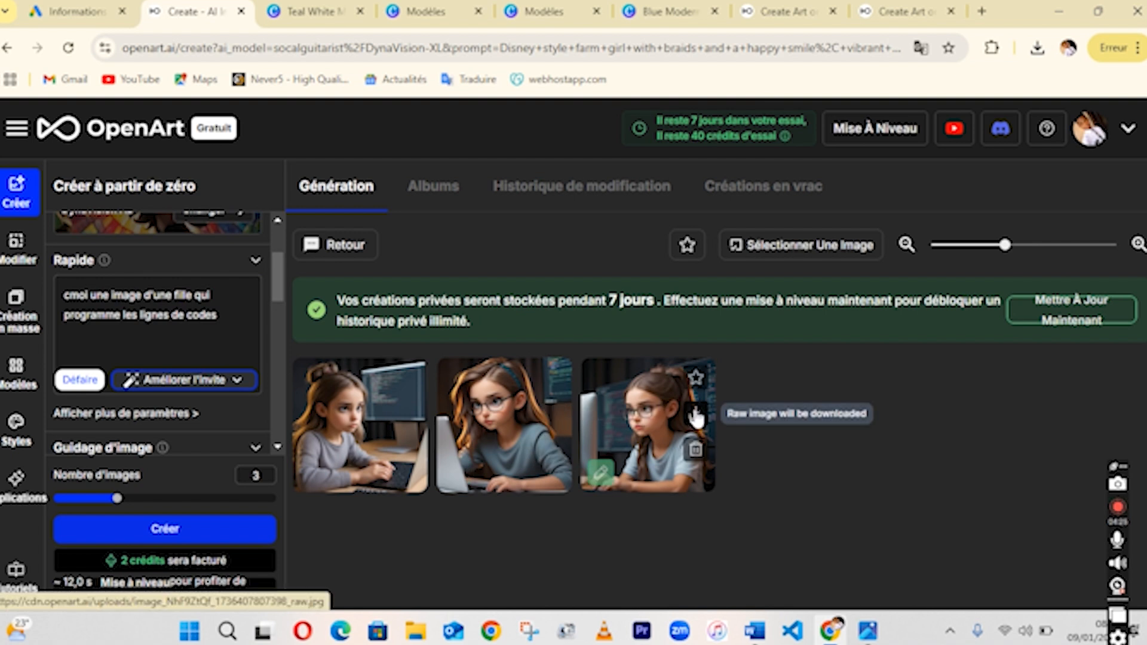
pyautogui.click(696, 416)
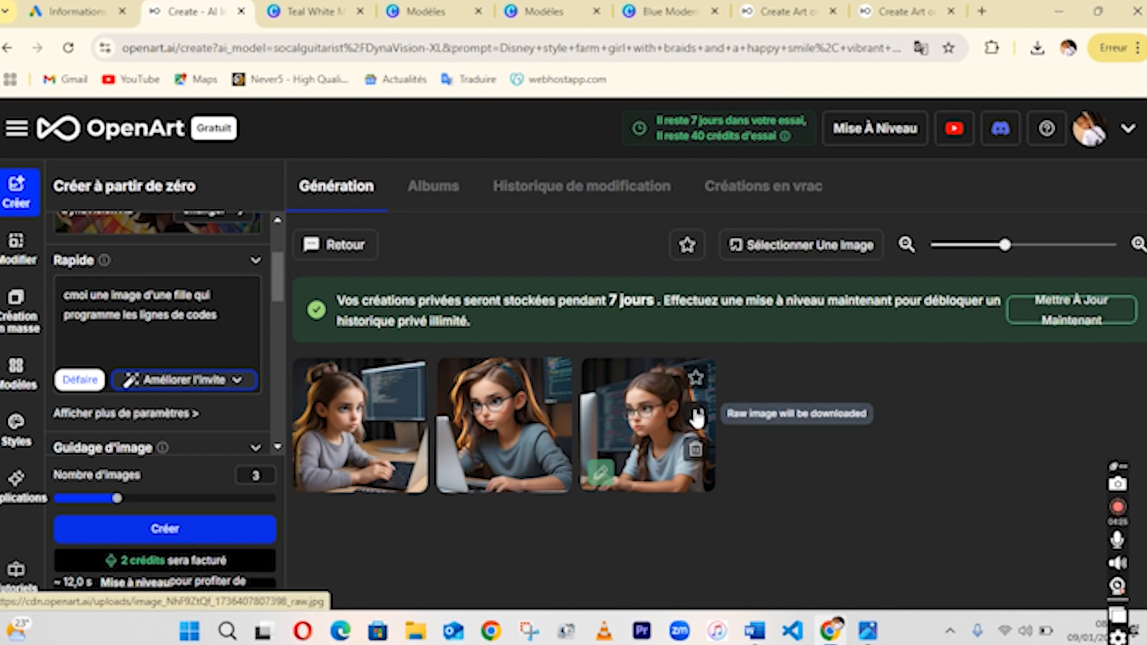
# Locate the latest downloaded OpenArt image in the Downloads folder and open it in the image viewer.
pyautogui.click(1038, 49)
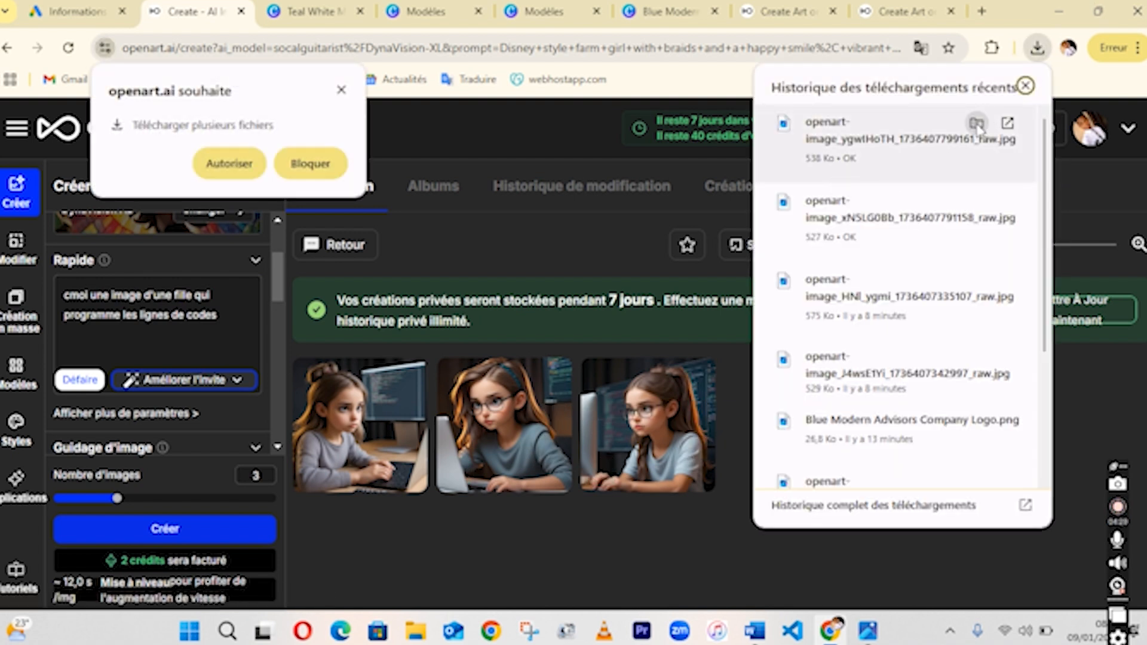
pyautogui.click(976, 124)
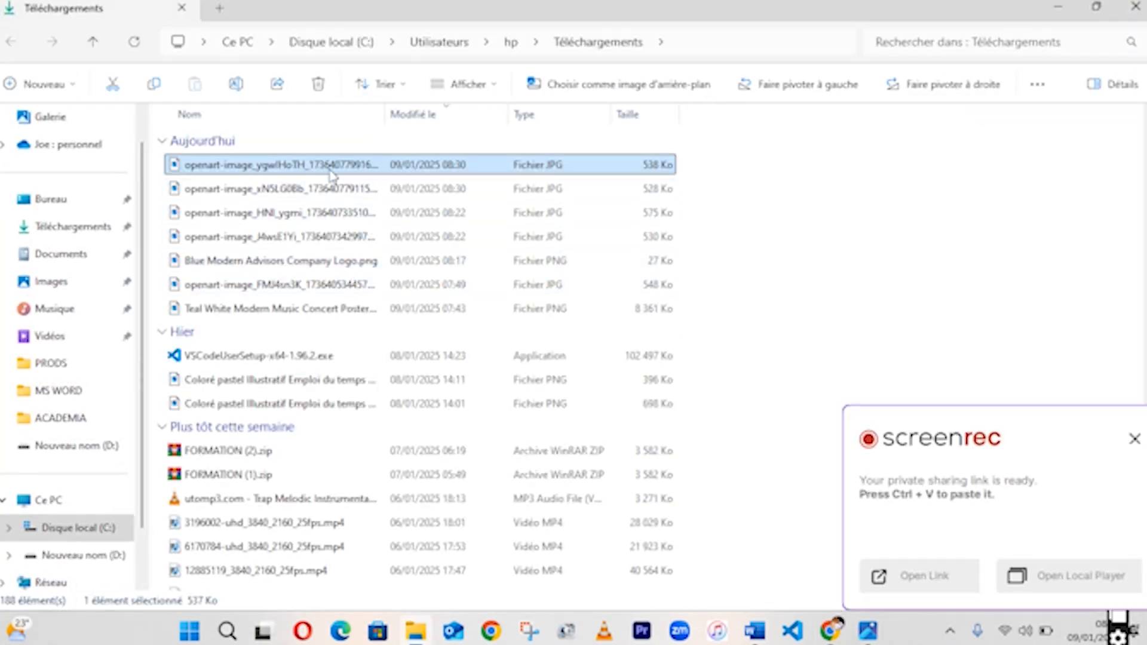
pyautogui.doubleClick(330, 171)
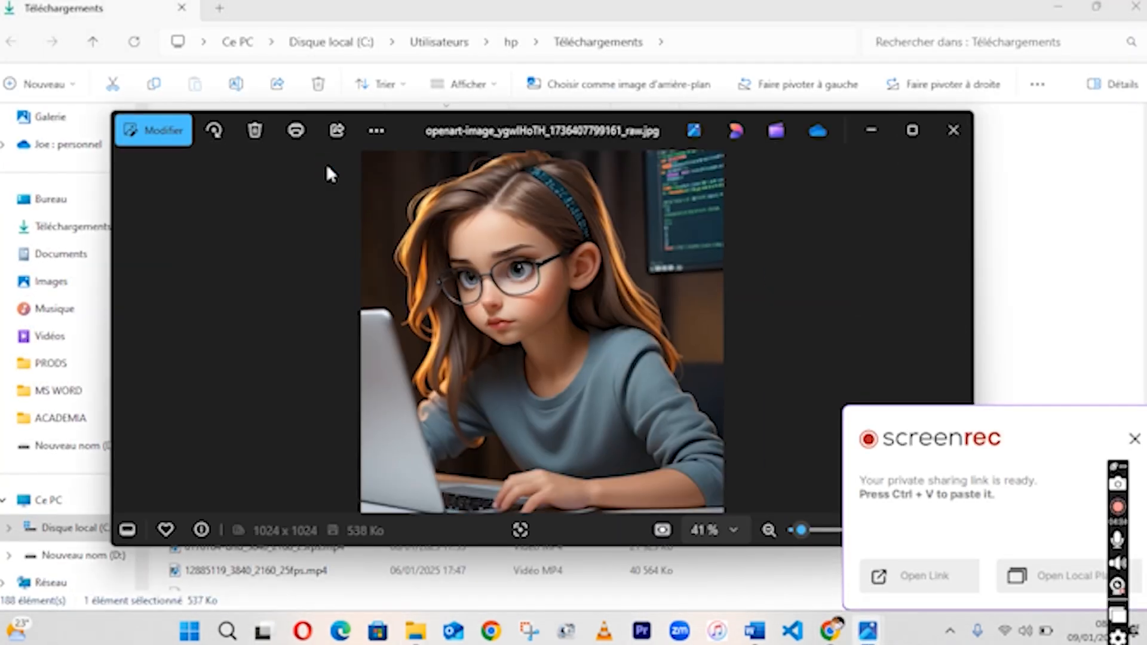